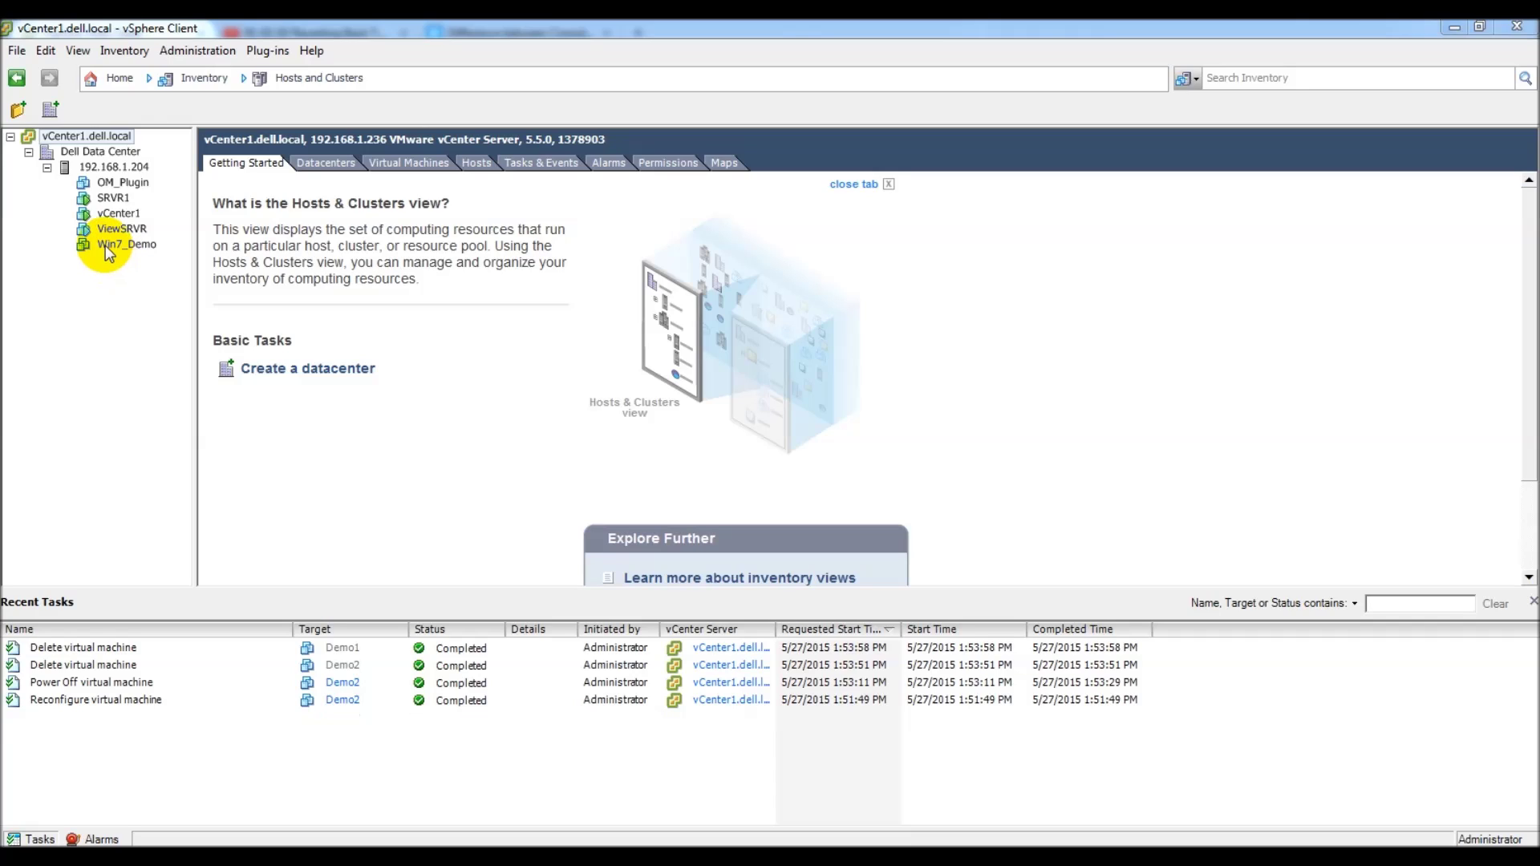
Step: Select the powered-off Win7_Demo VM to show its Summary, then dismiss its actions menu
left_click(103, 245)
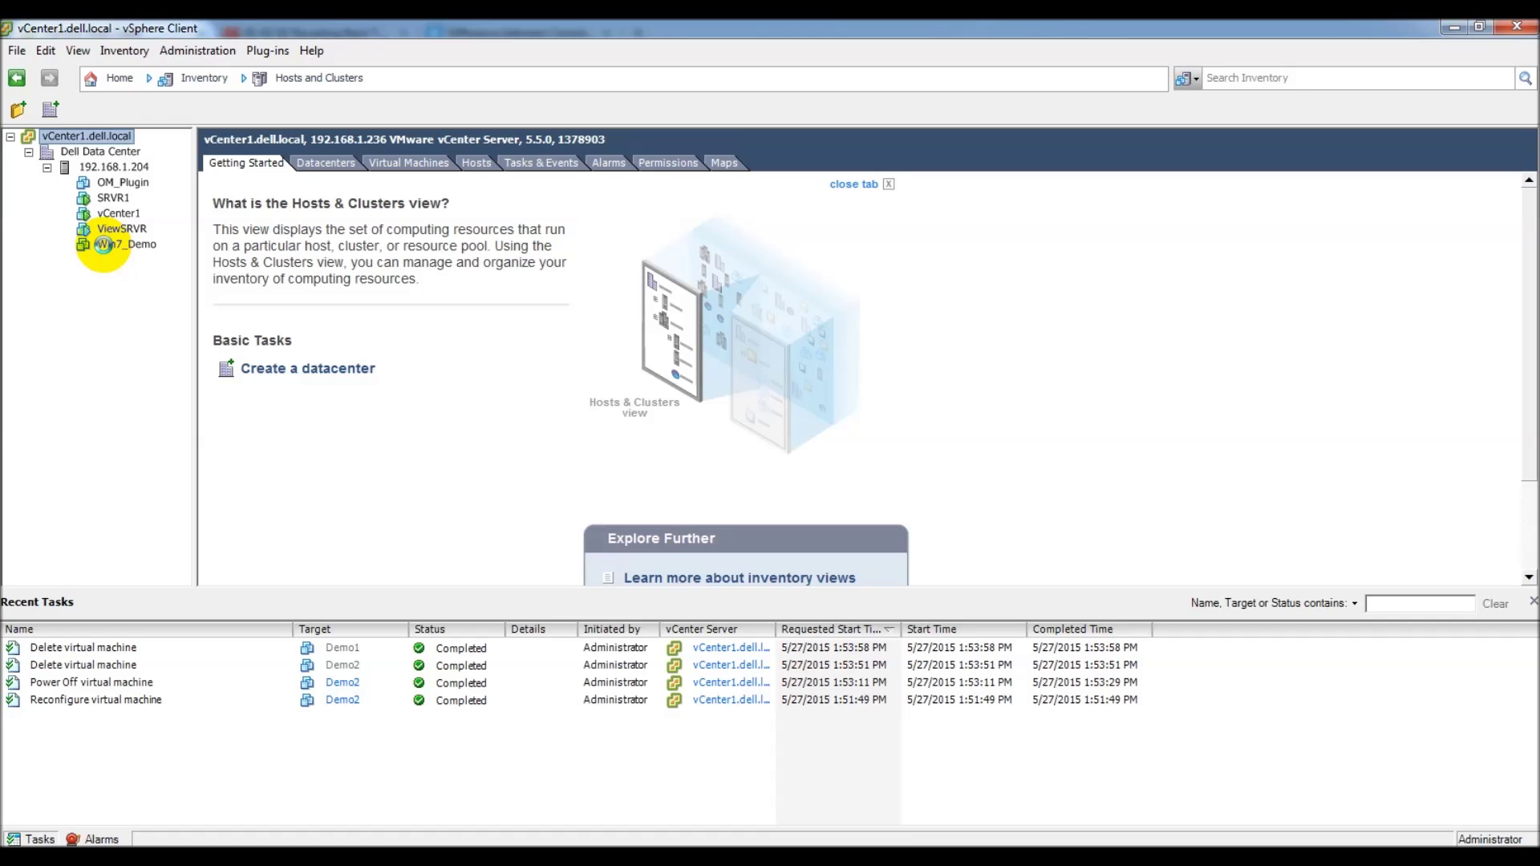
left_click(103, 245)
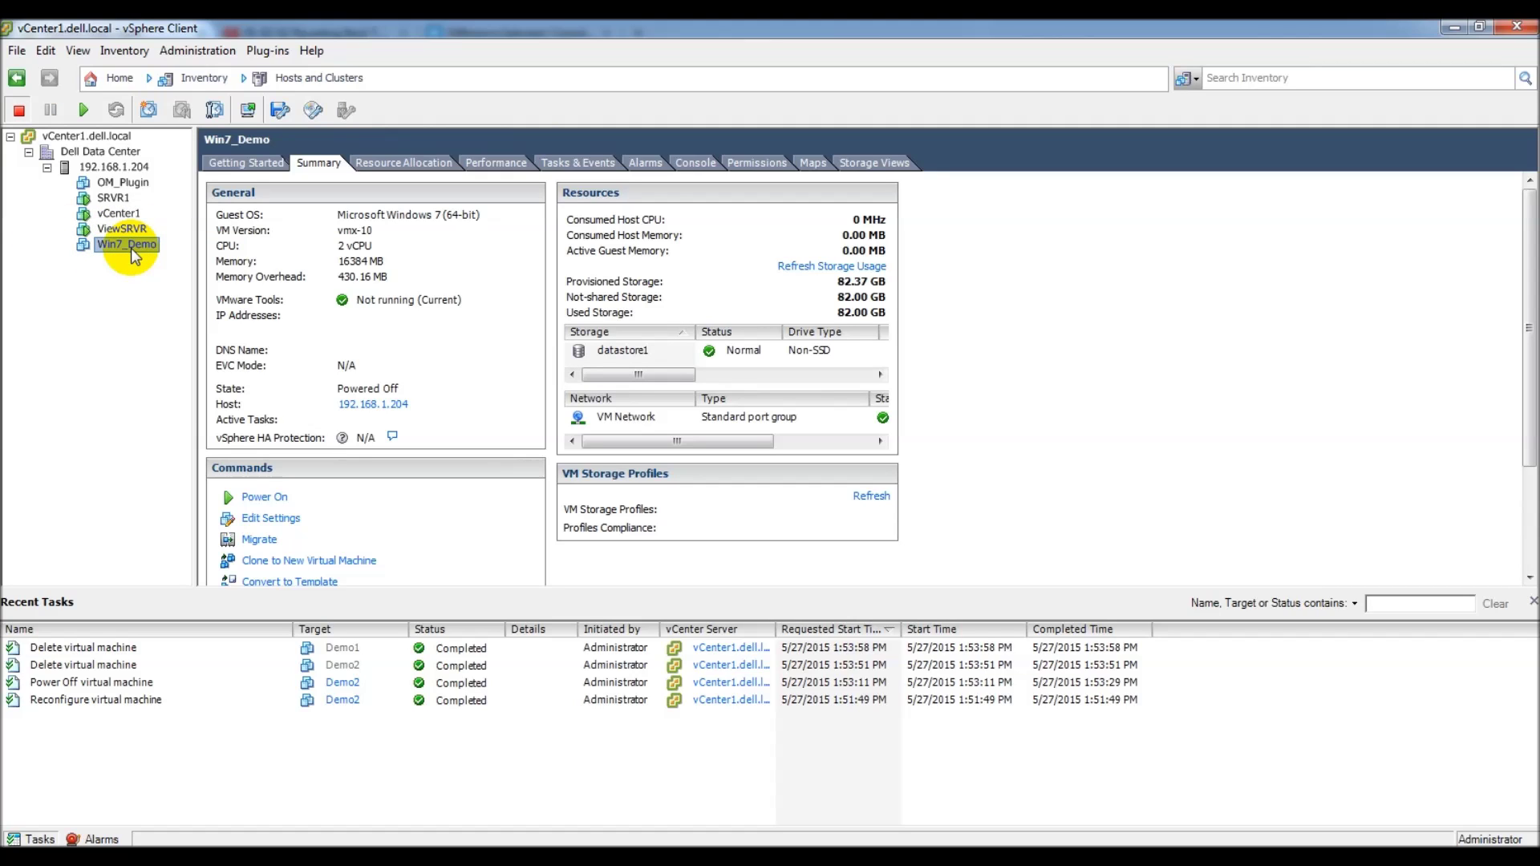
right_click(131, 247)
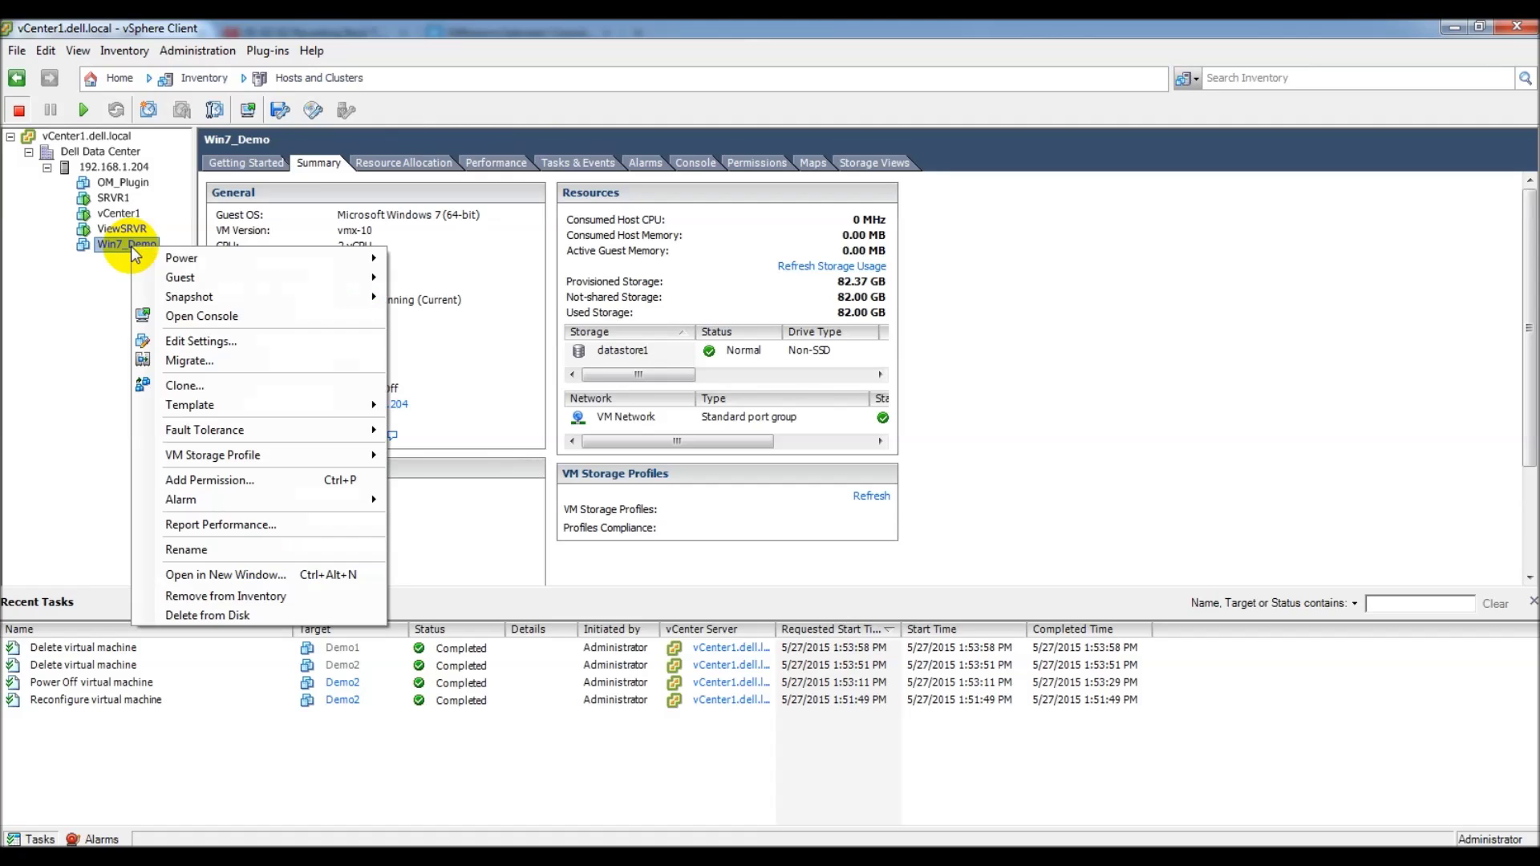
mouse_move(160, 408)
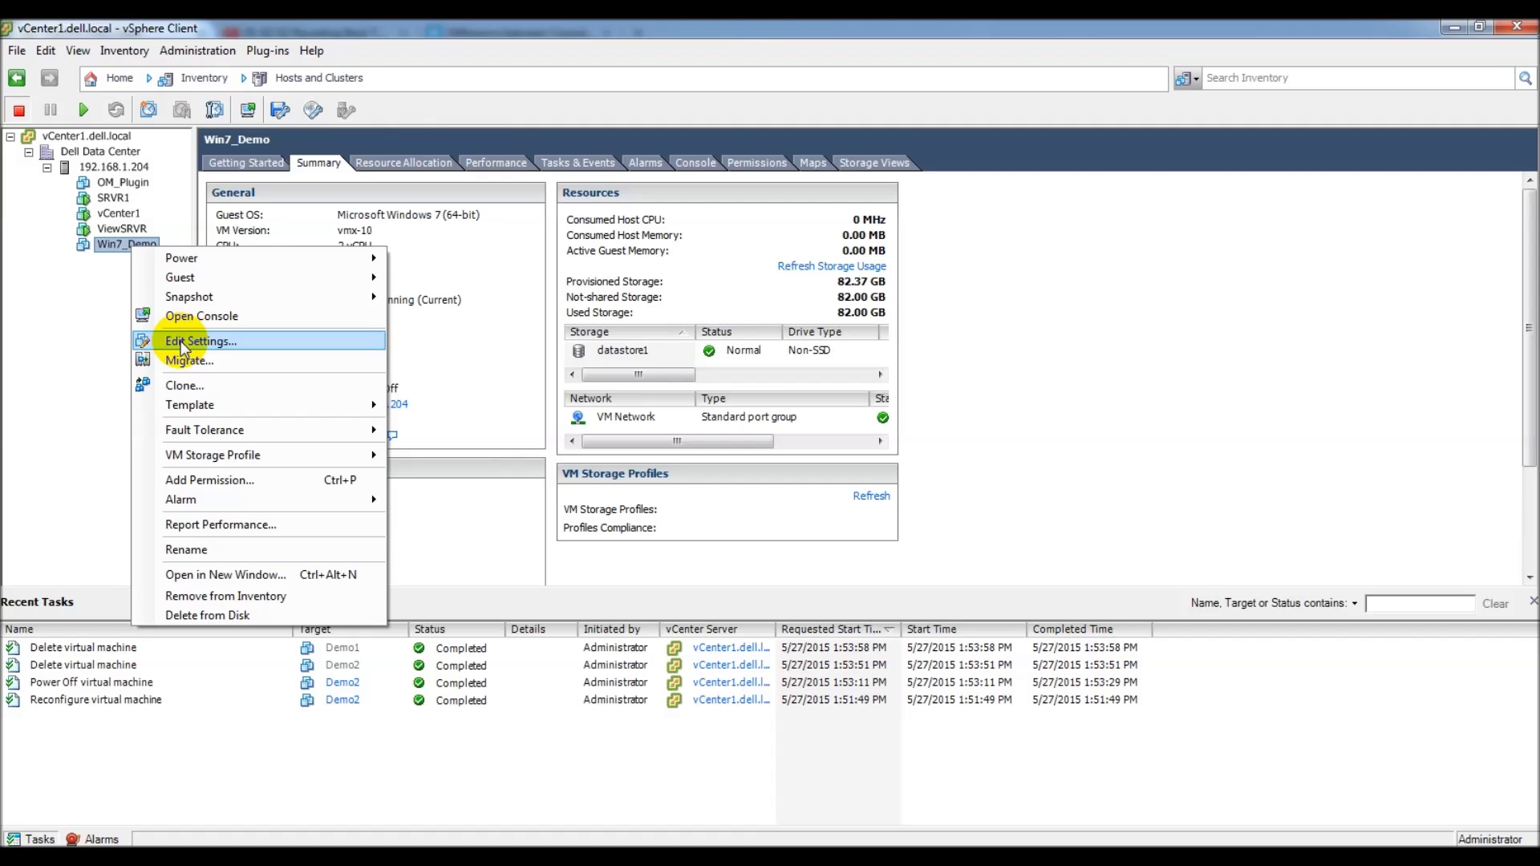
left_click(69, 343)
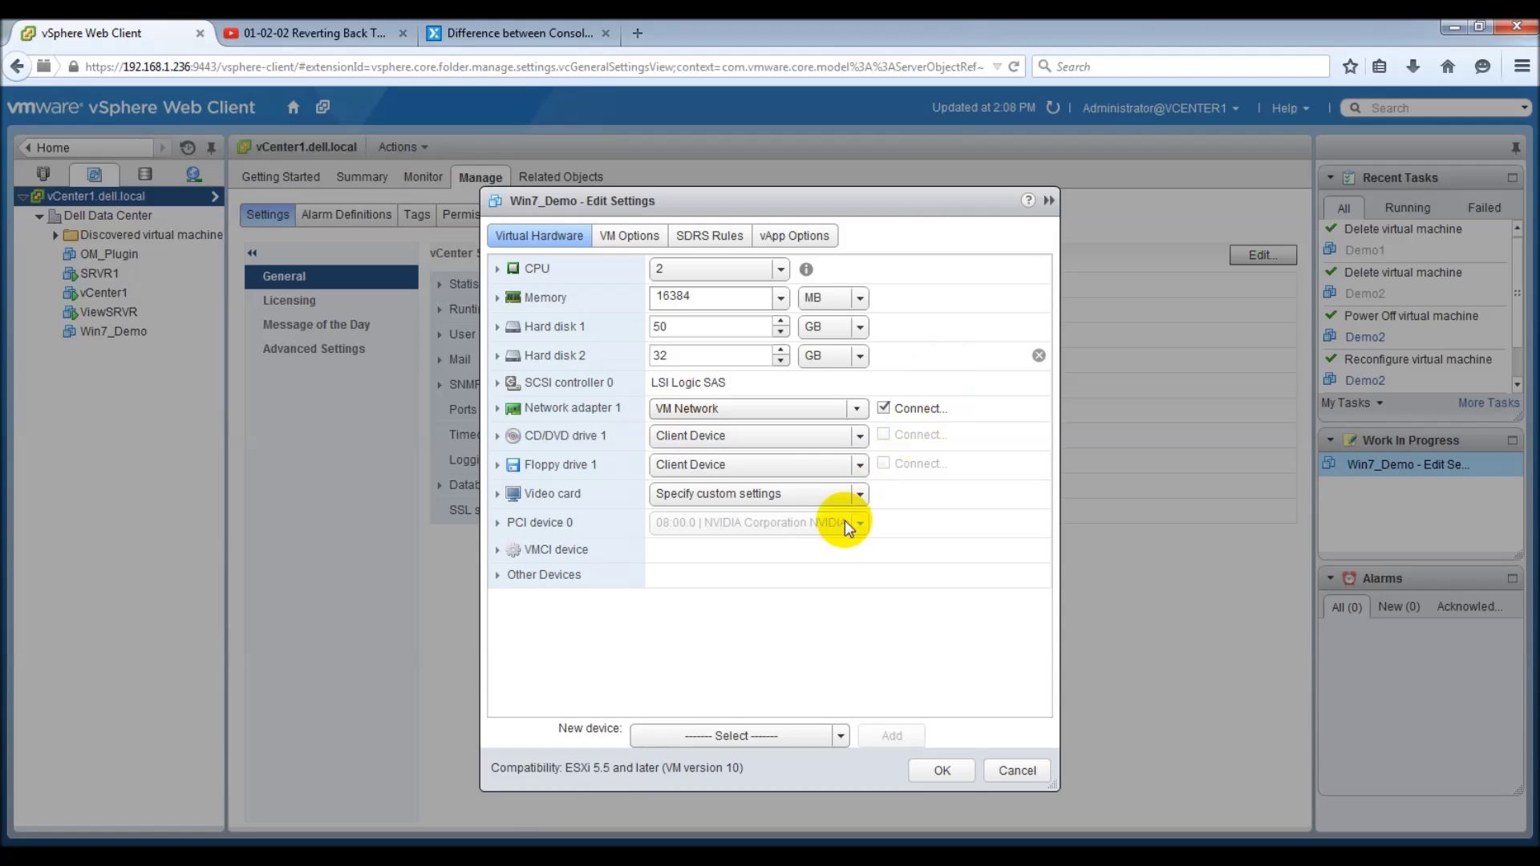
Step: Remove the NVIDIA PCI device 0 from Win7_Demo, apply it, and return to vSphere Client
left_click(1039, 523)
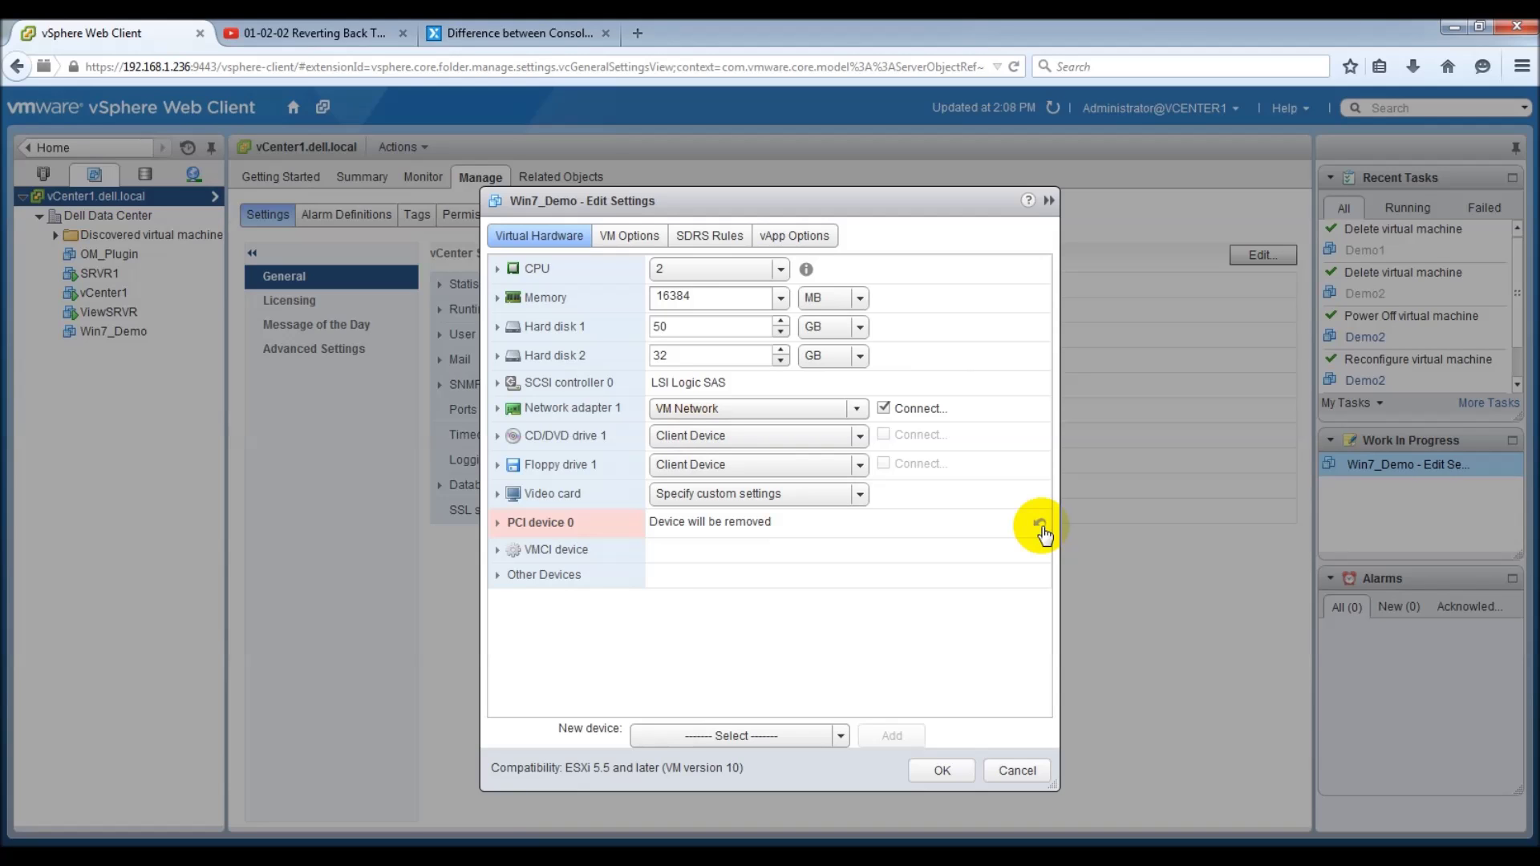
left_click(943, 770)
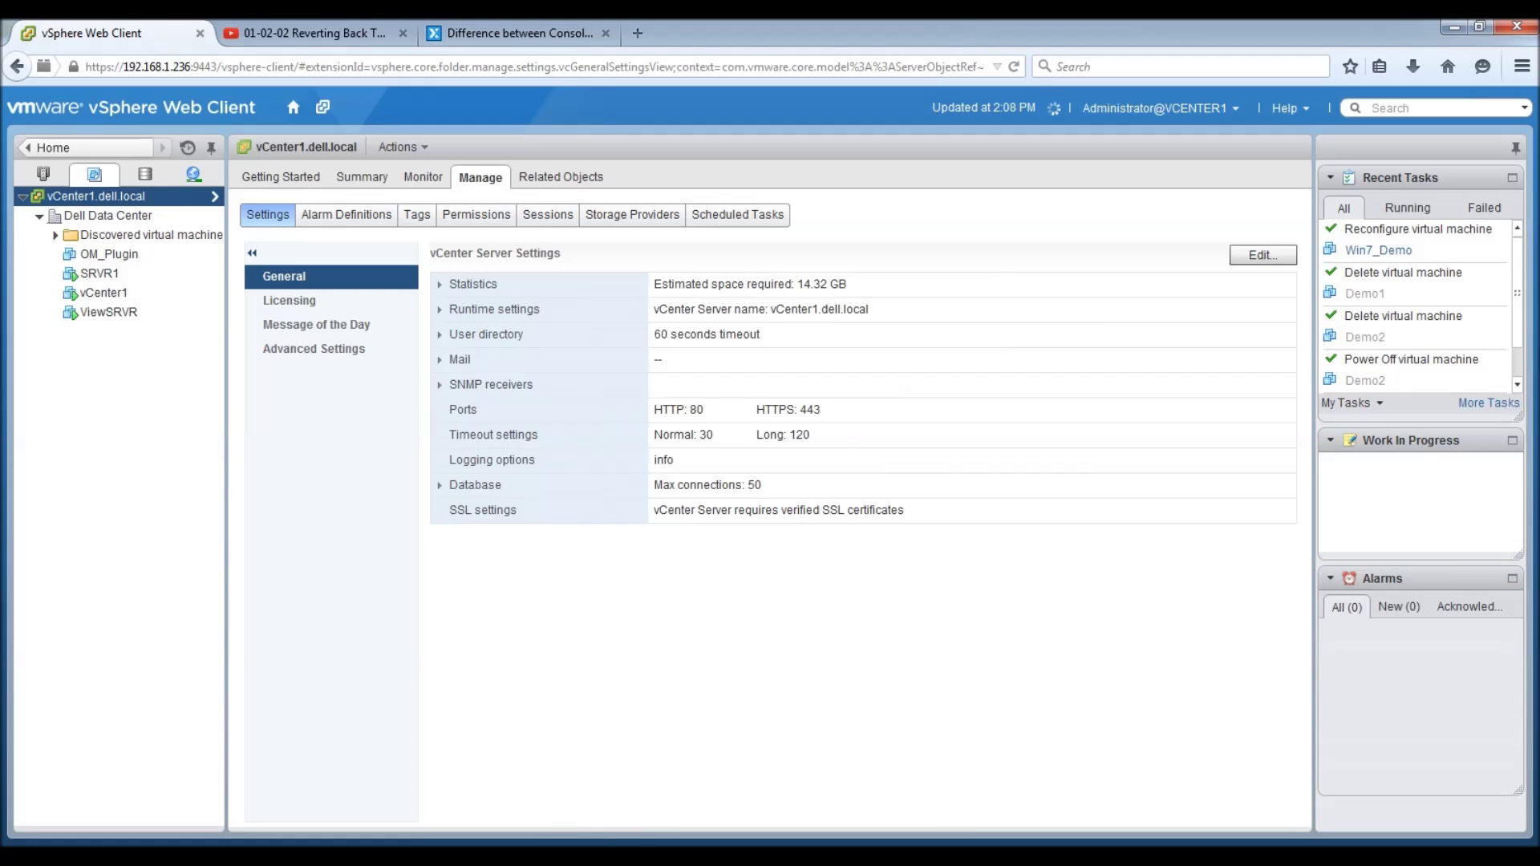
key("alt+Tab")
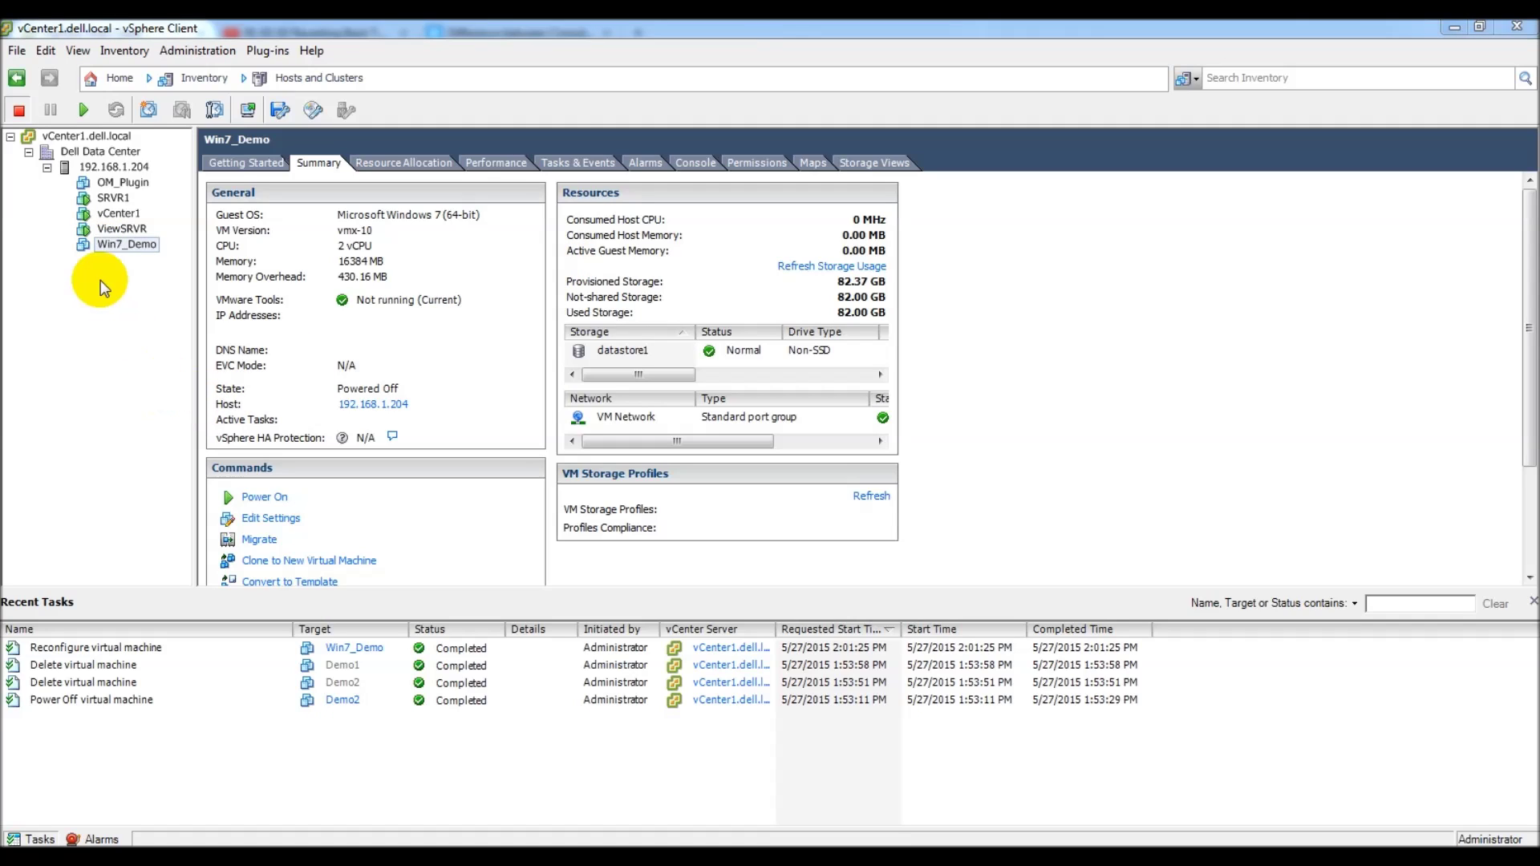
Step: Start Template > Clone to Template for the Win7_Demo virtual machine
right_click(124, 250)
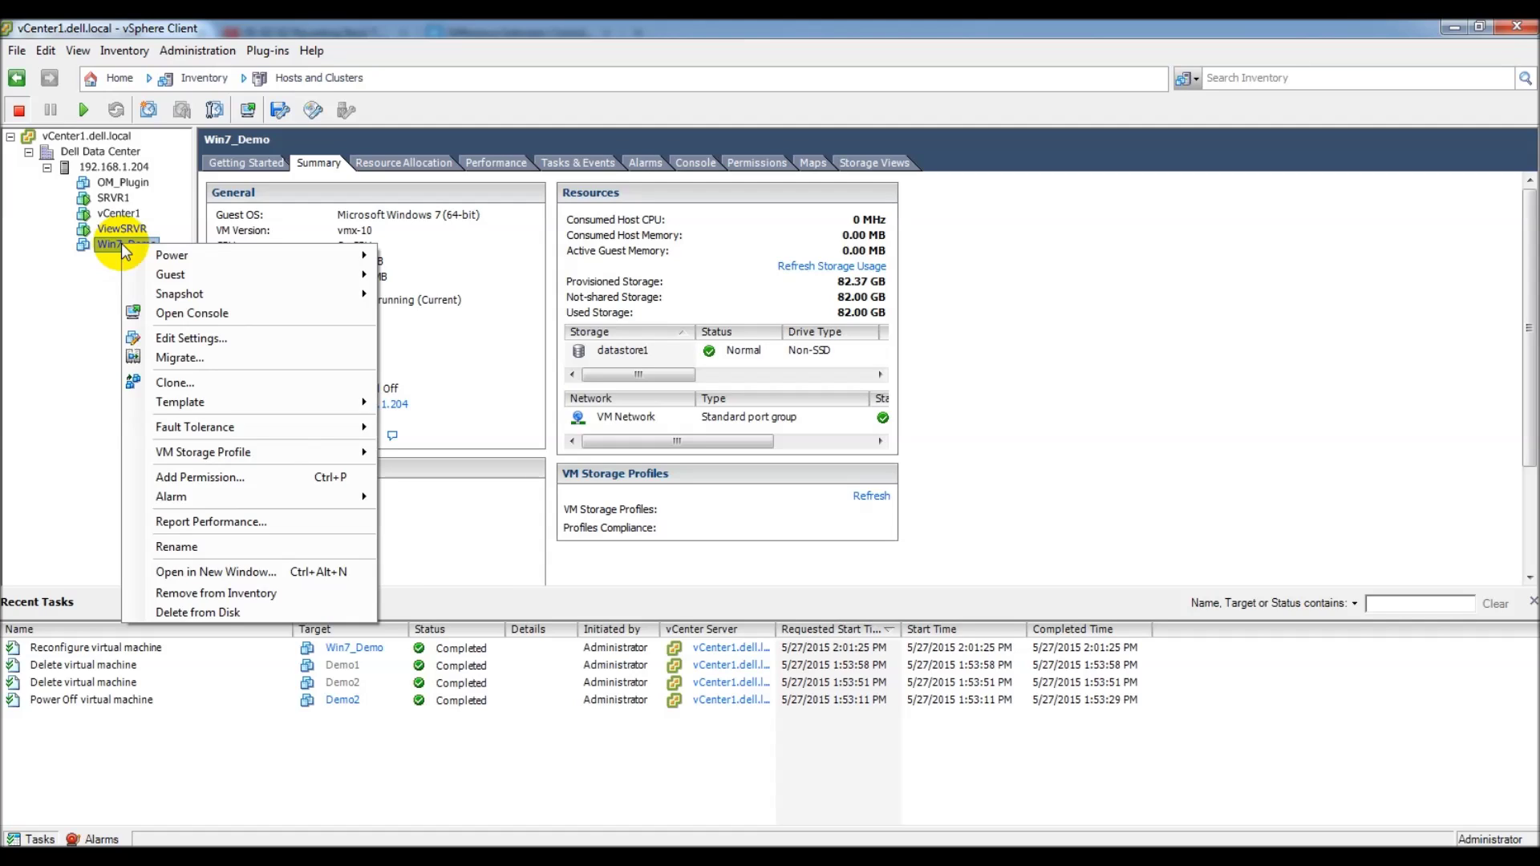
mouse_move(215, 404)
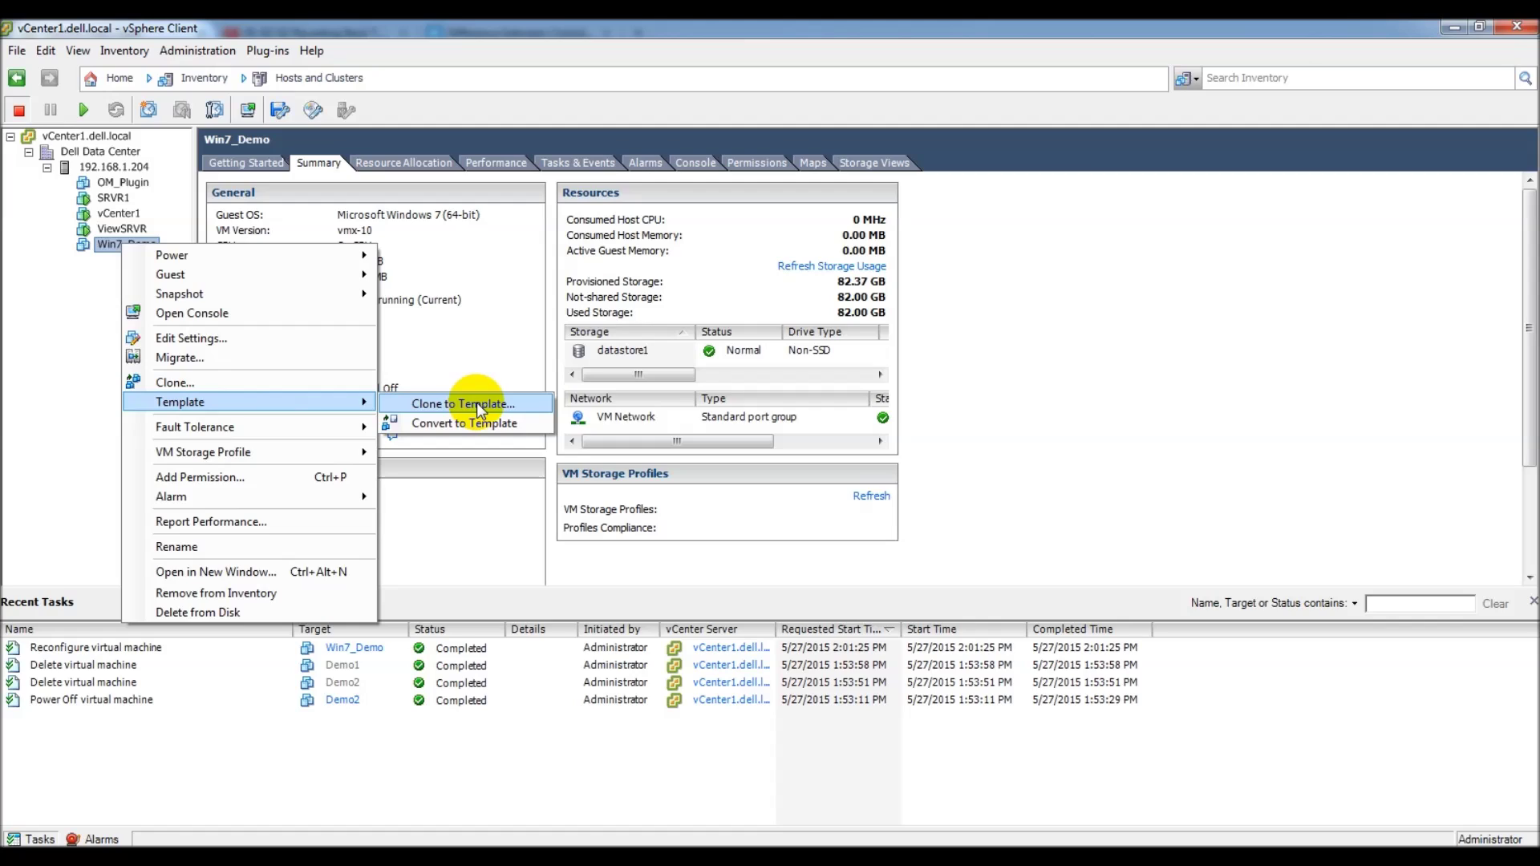
left_click(480, 407)
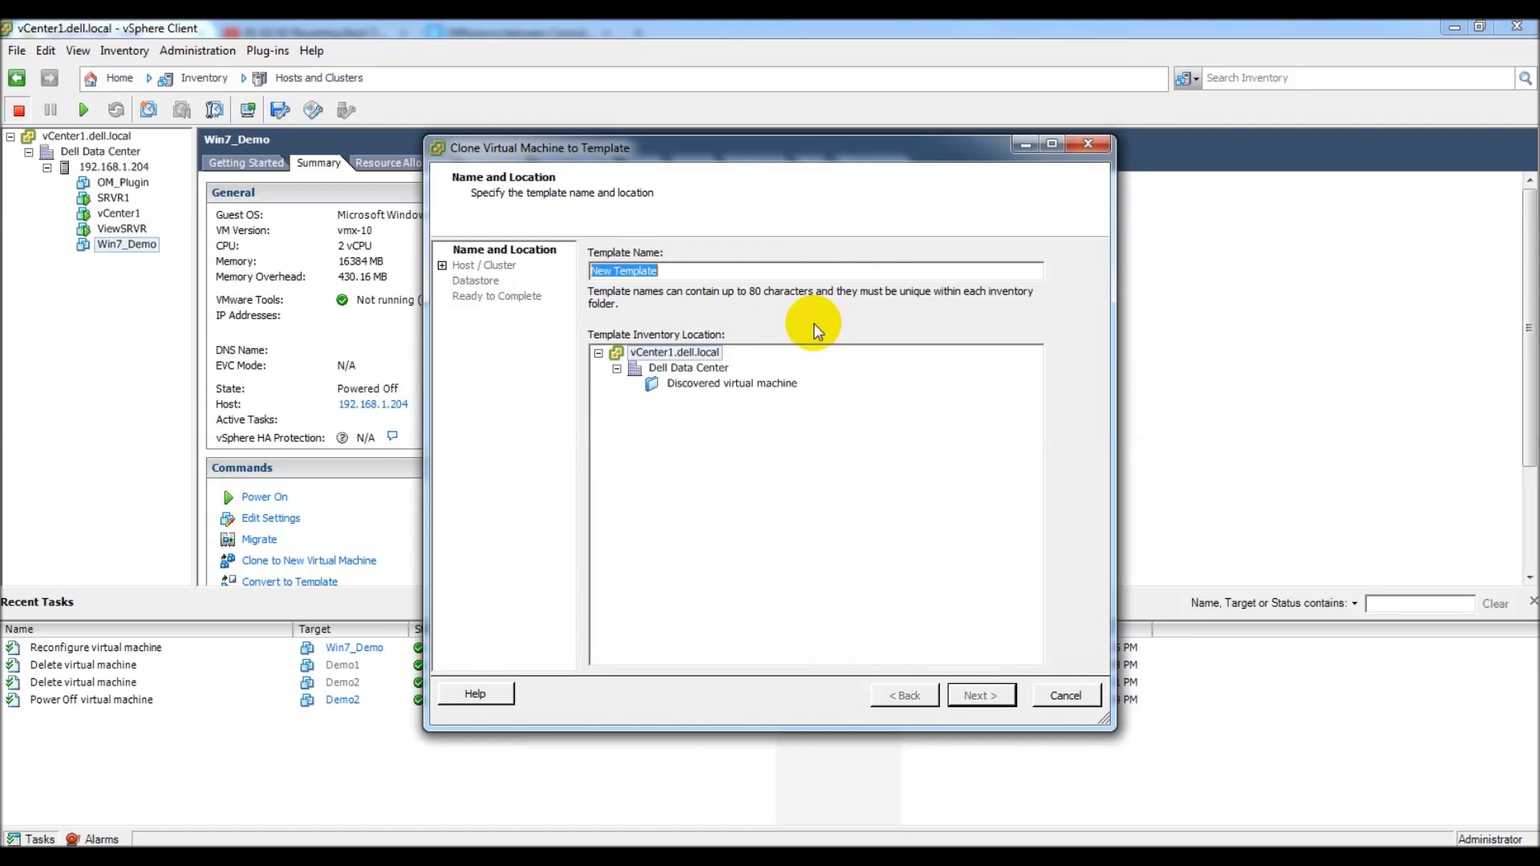
Step: Clone Win7_Demo to template Temp2 in Dell Data Center, host 192.168.1.204, datastore1
type("Temp2")
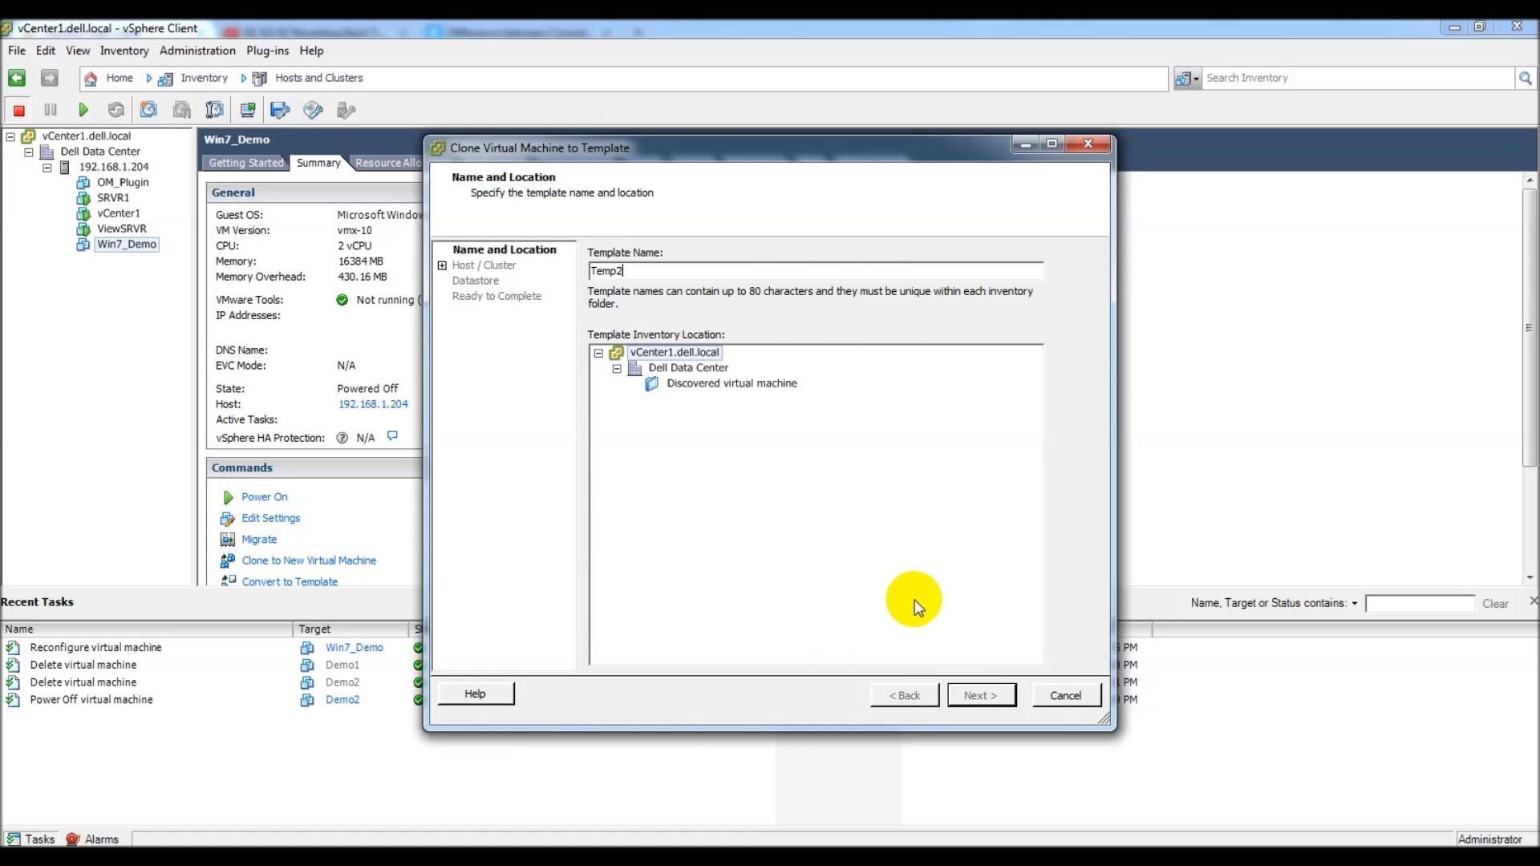
left_click(688, 368)
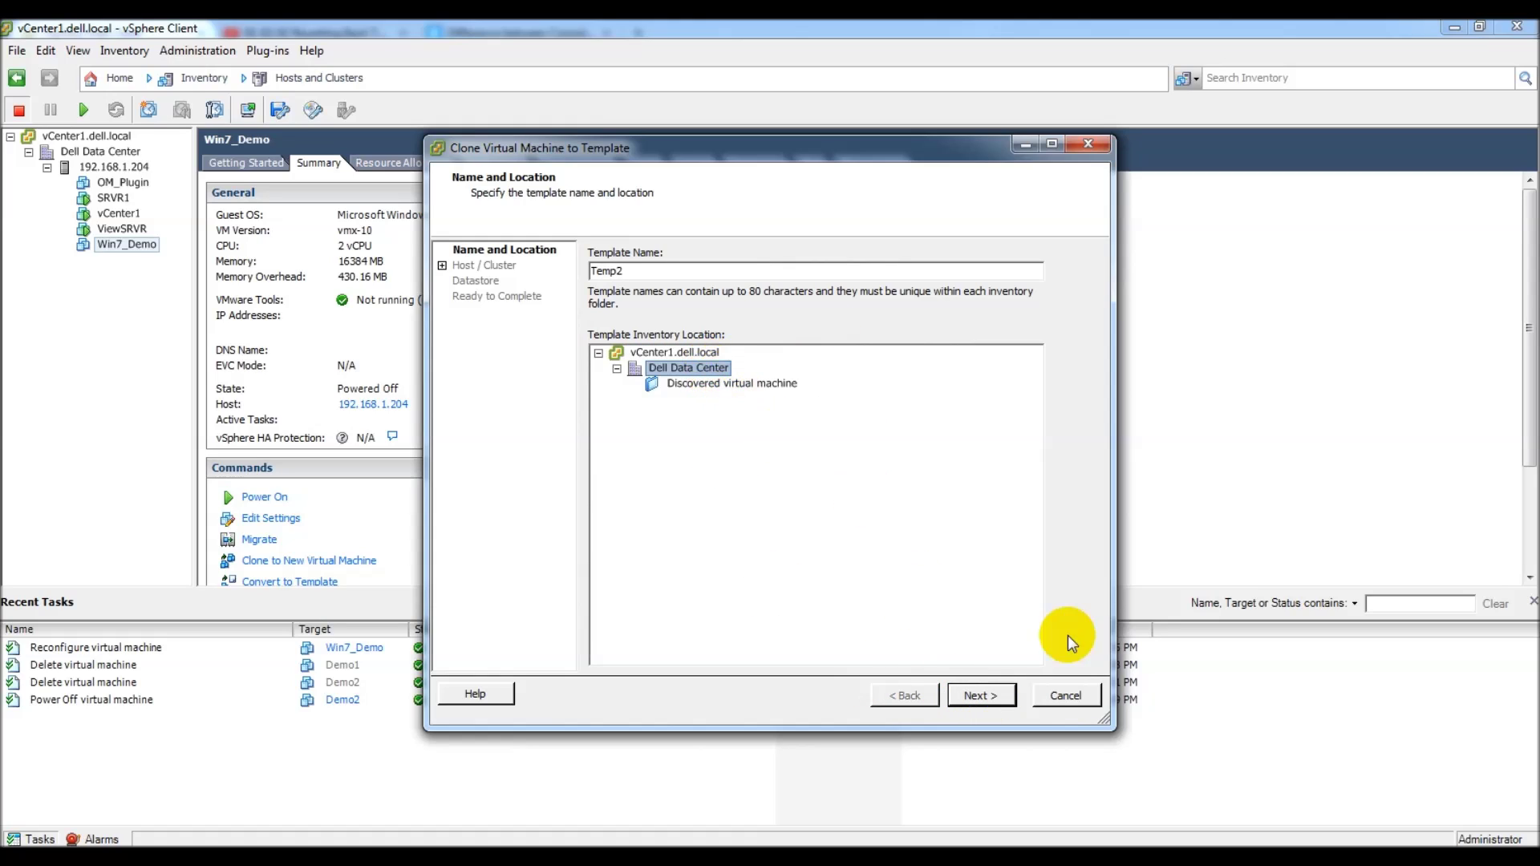
left_click(978, 695)
left_click(678, 267)
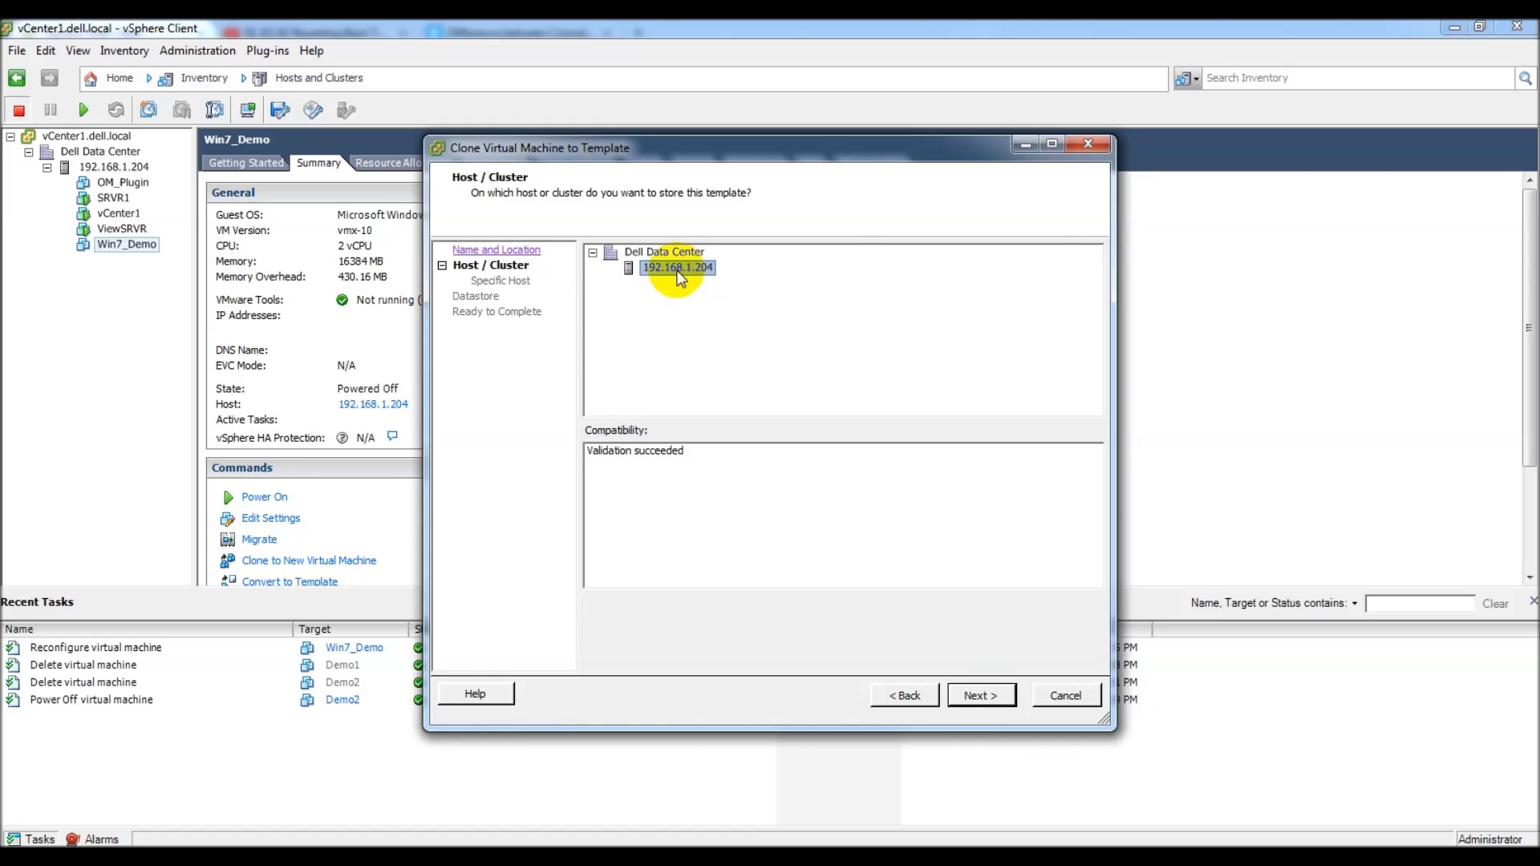
left_click(983, 695)
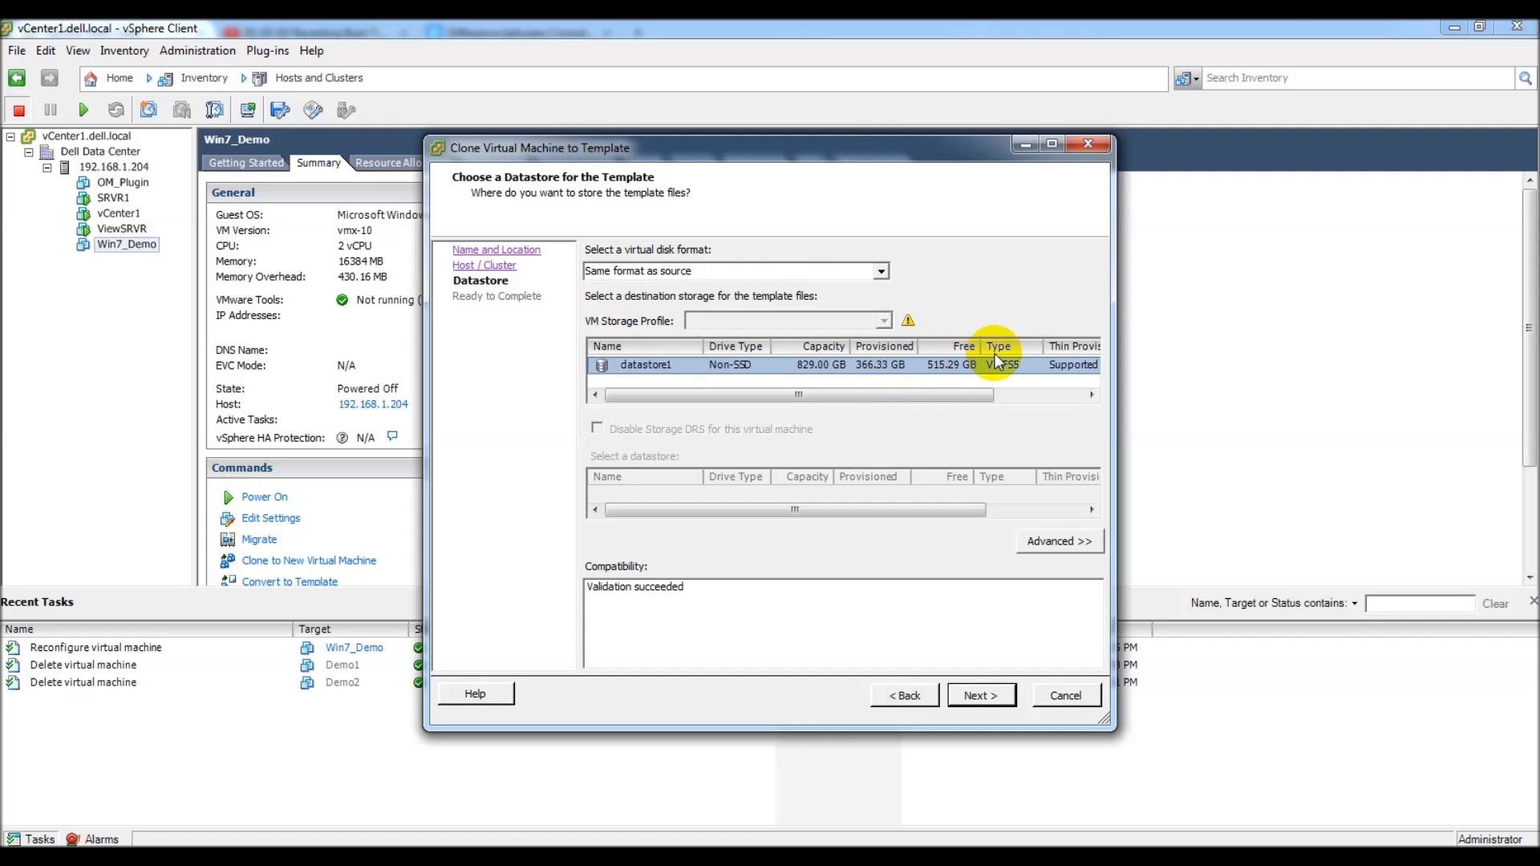
left_click(986, 695)
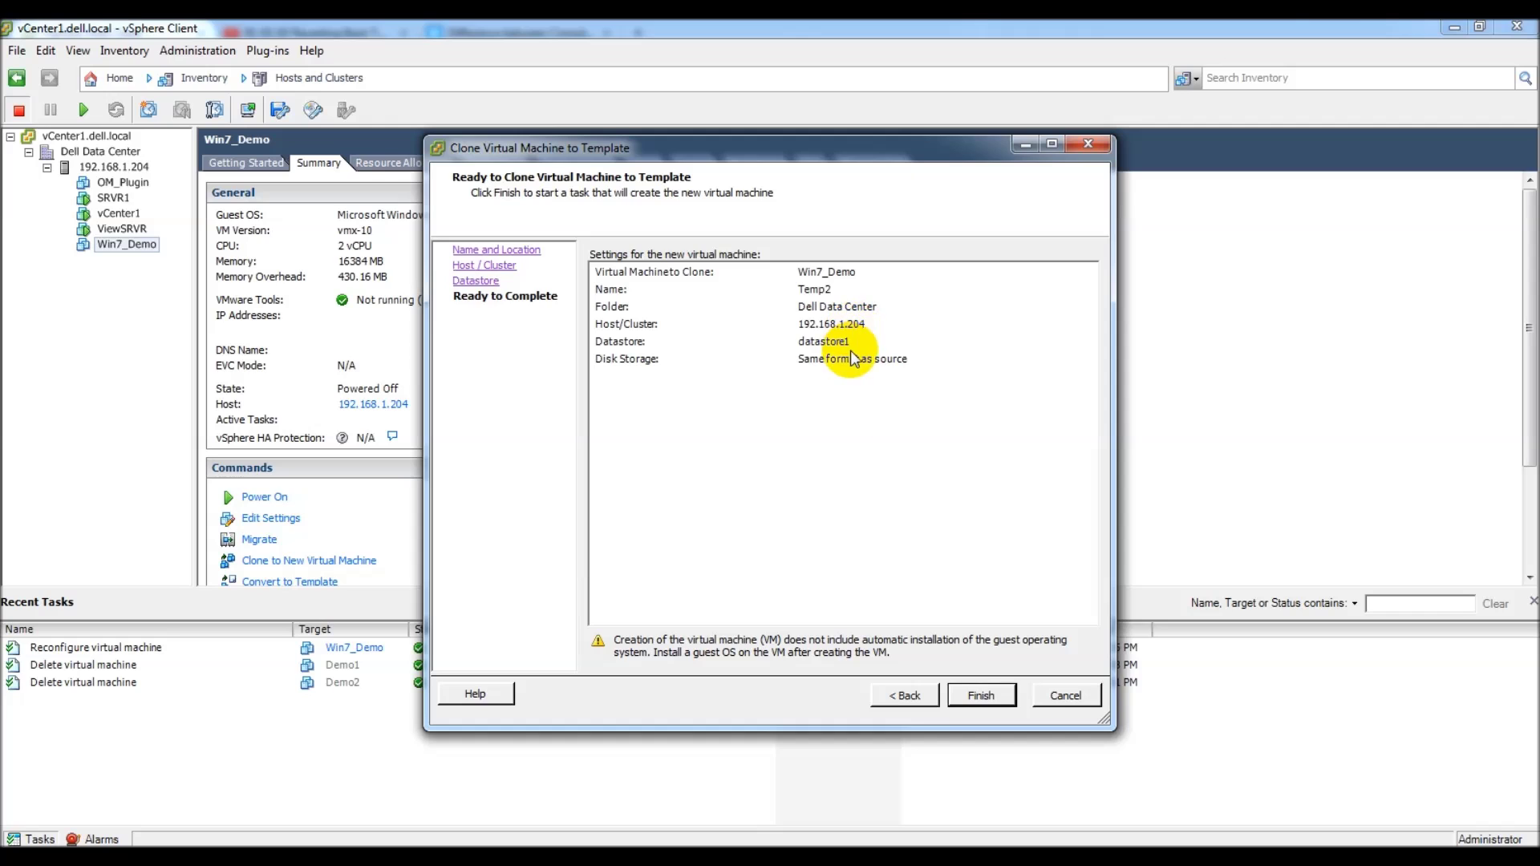
left_click(981, 695)
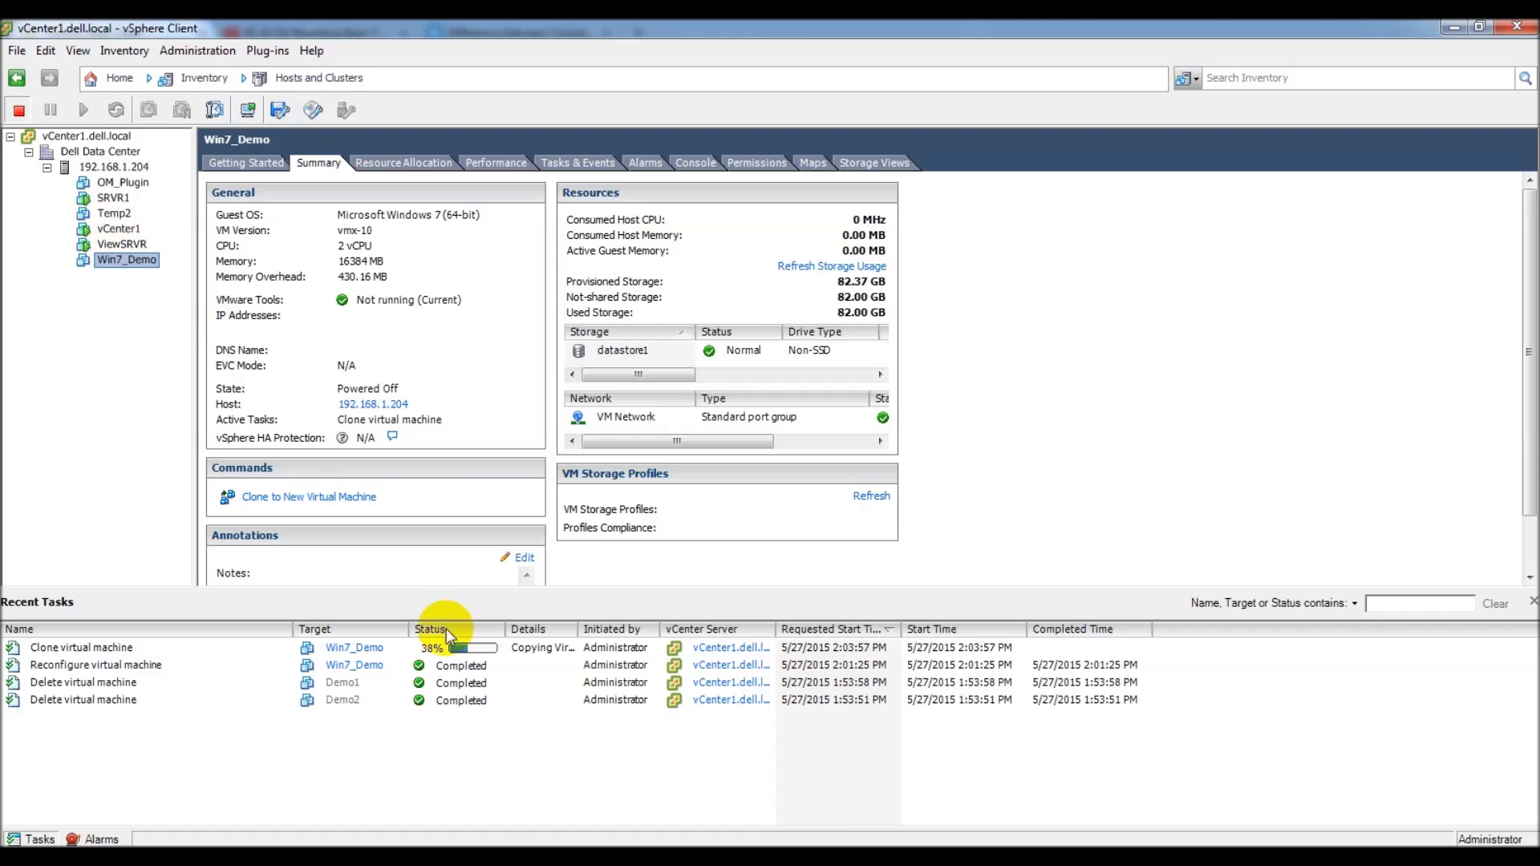
Step: After the Temp2 clone completes, go Home and switch to the VMs and Templates view
left_click(826, 857)
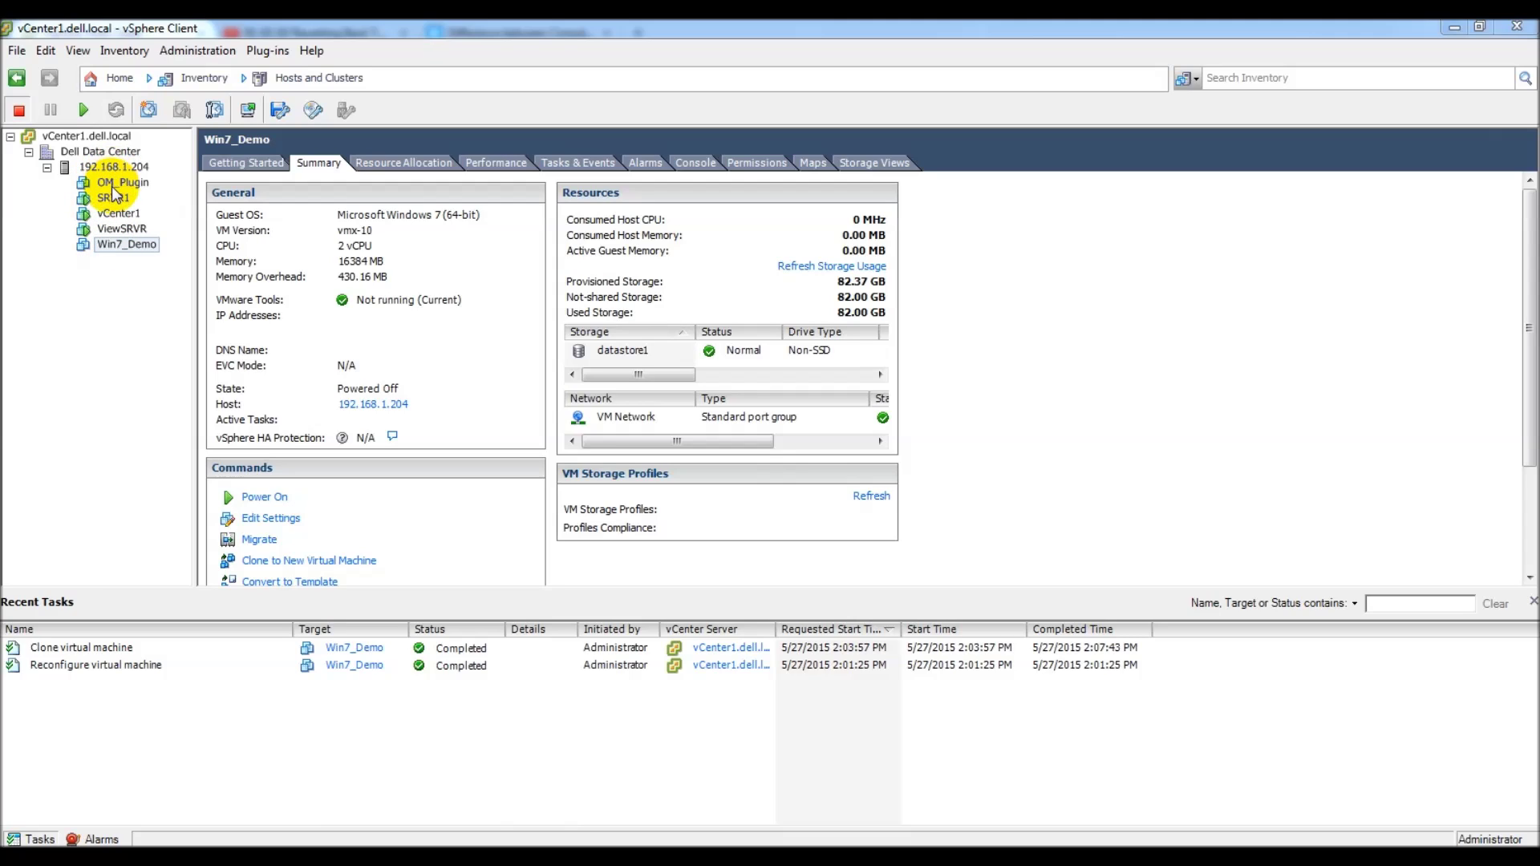
left_click(118, 78)
left_click(247, 154)
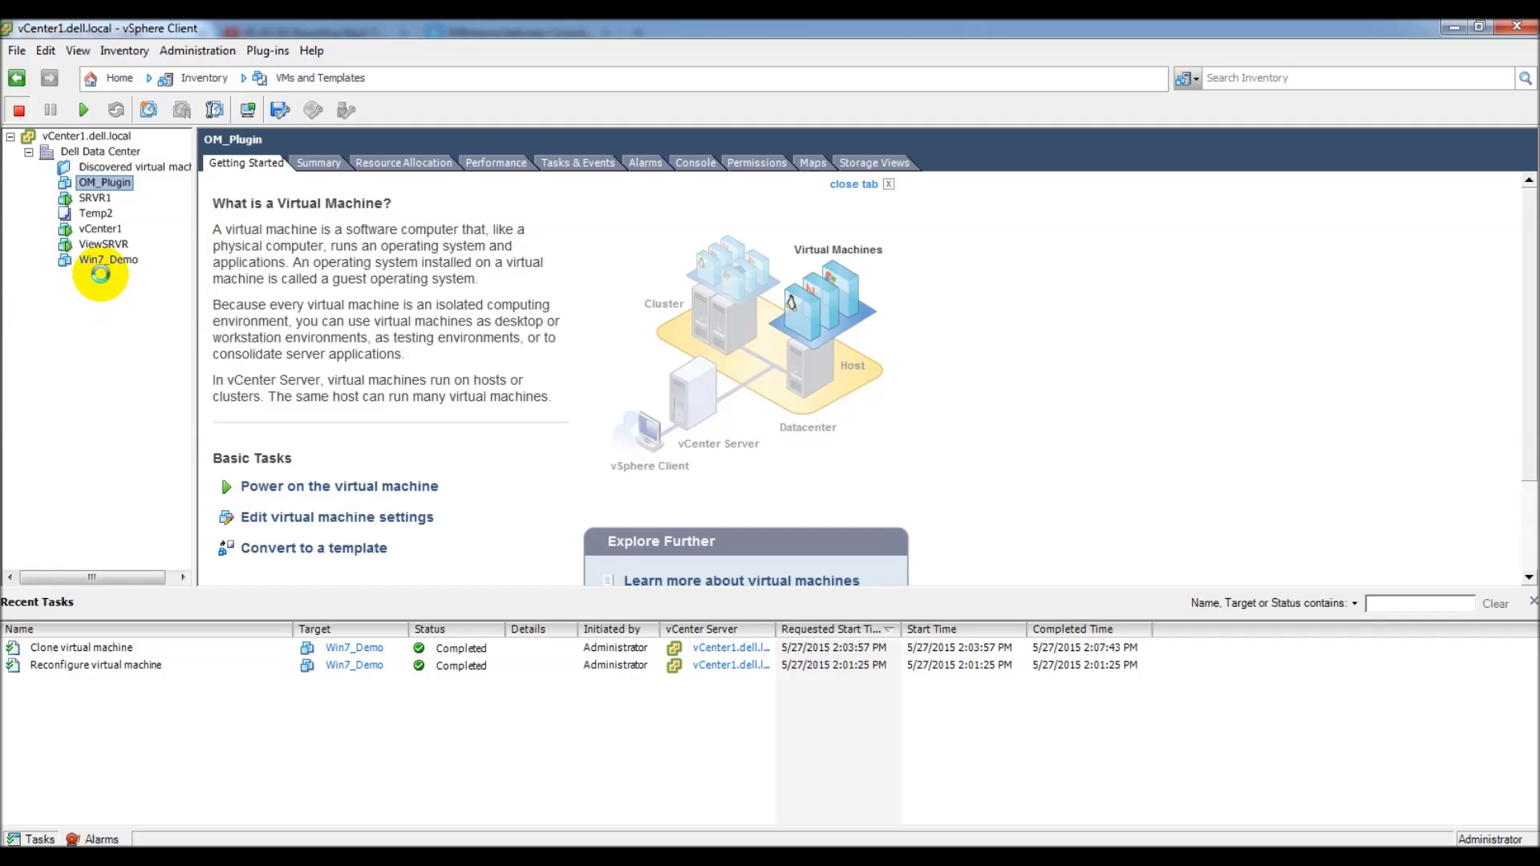
Step: Cancel Win7_Demo's actions menu, then select Temp2 and bring up its actions menu
left_click(104, 264)
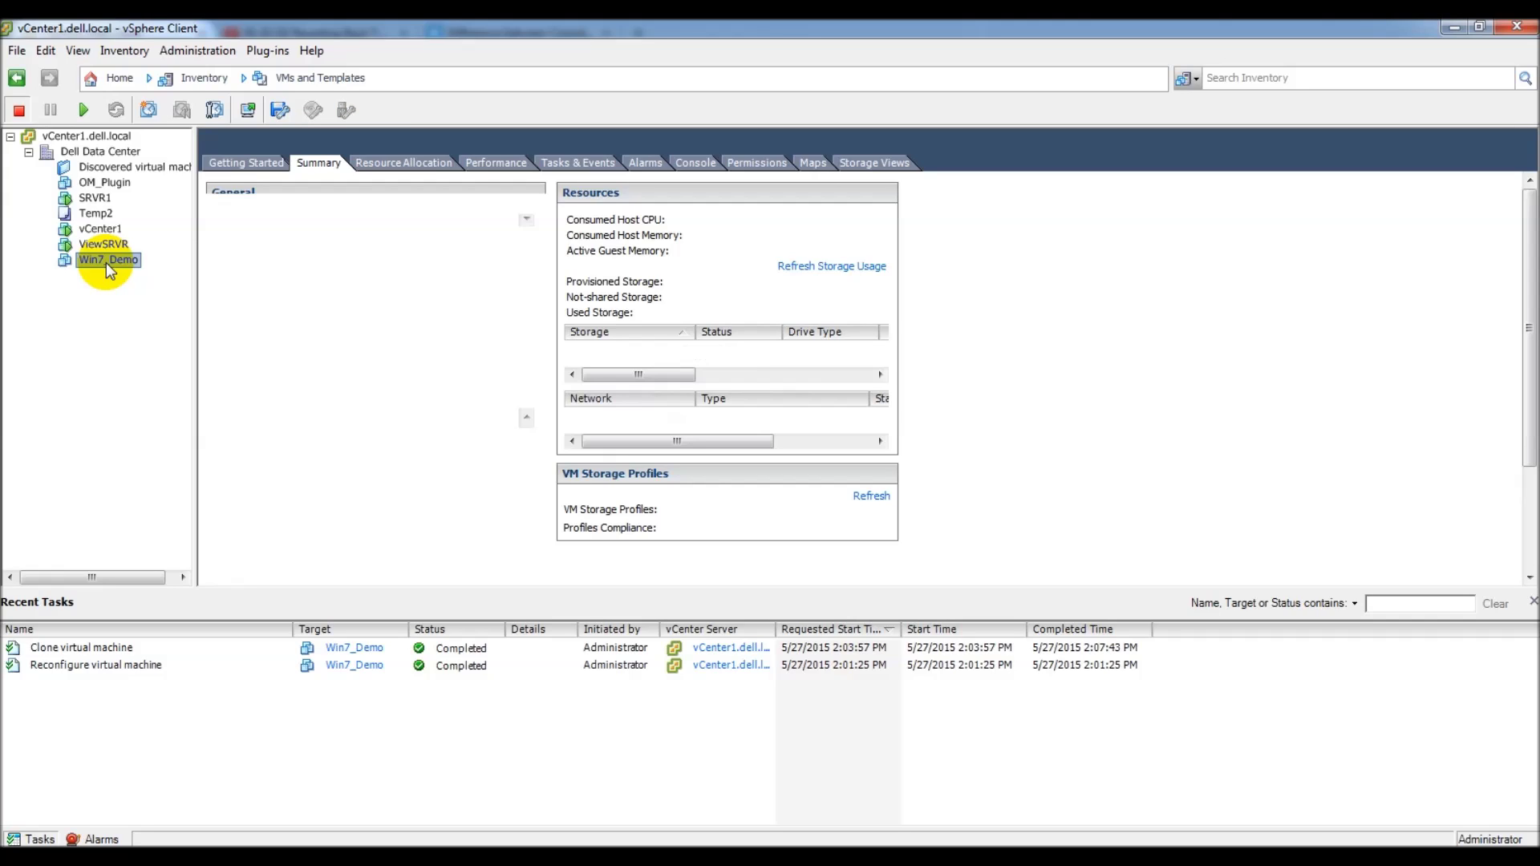
right_click(106, 262)
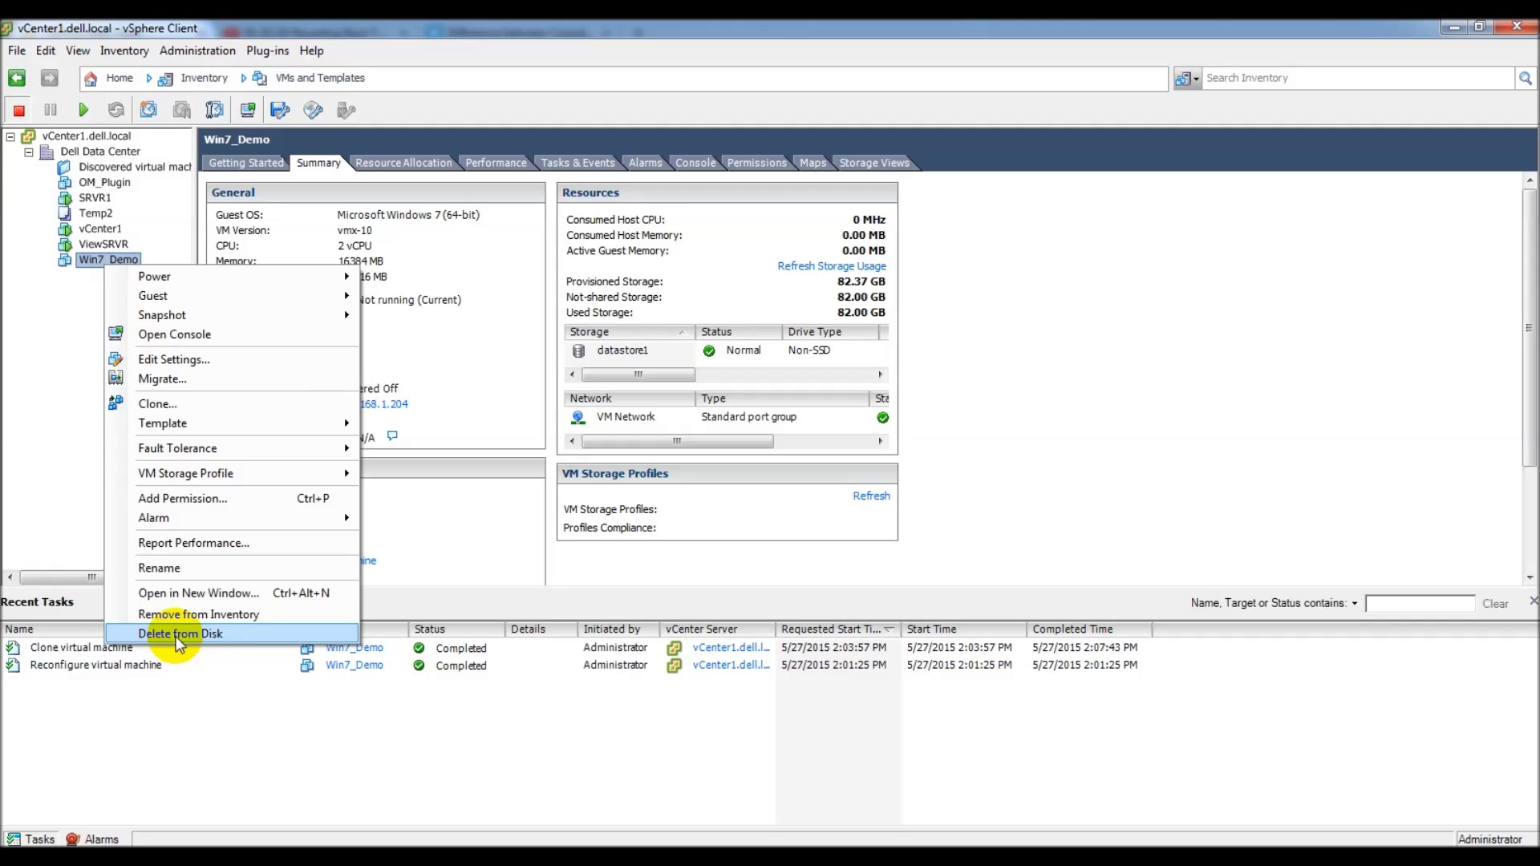
left_click(55, 474)
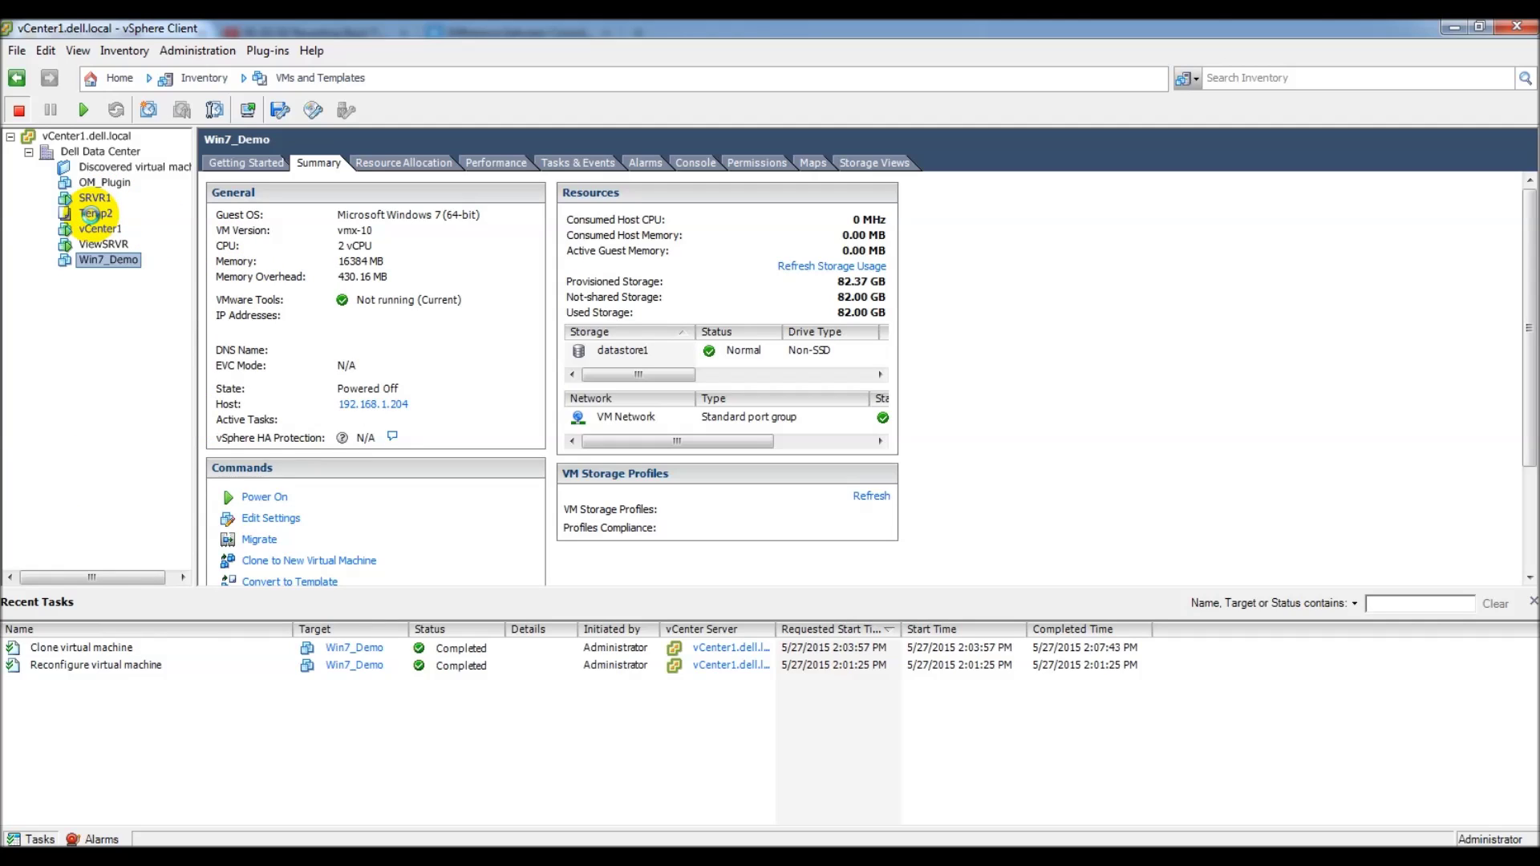
left_click(91, 213)
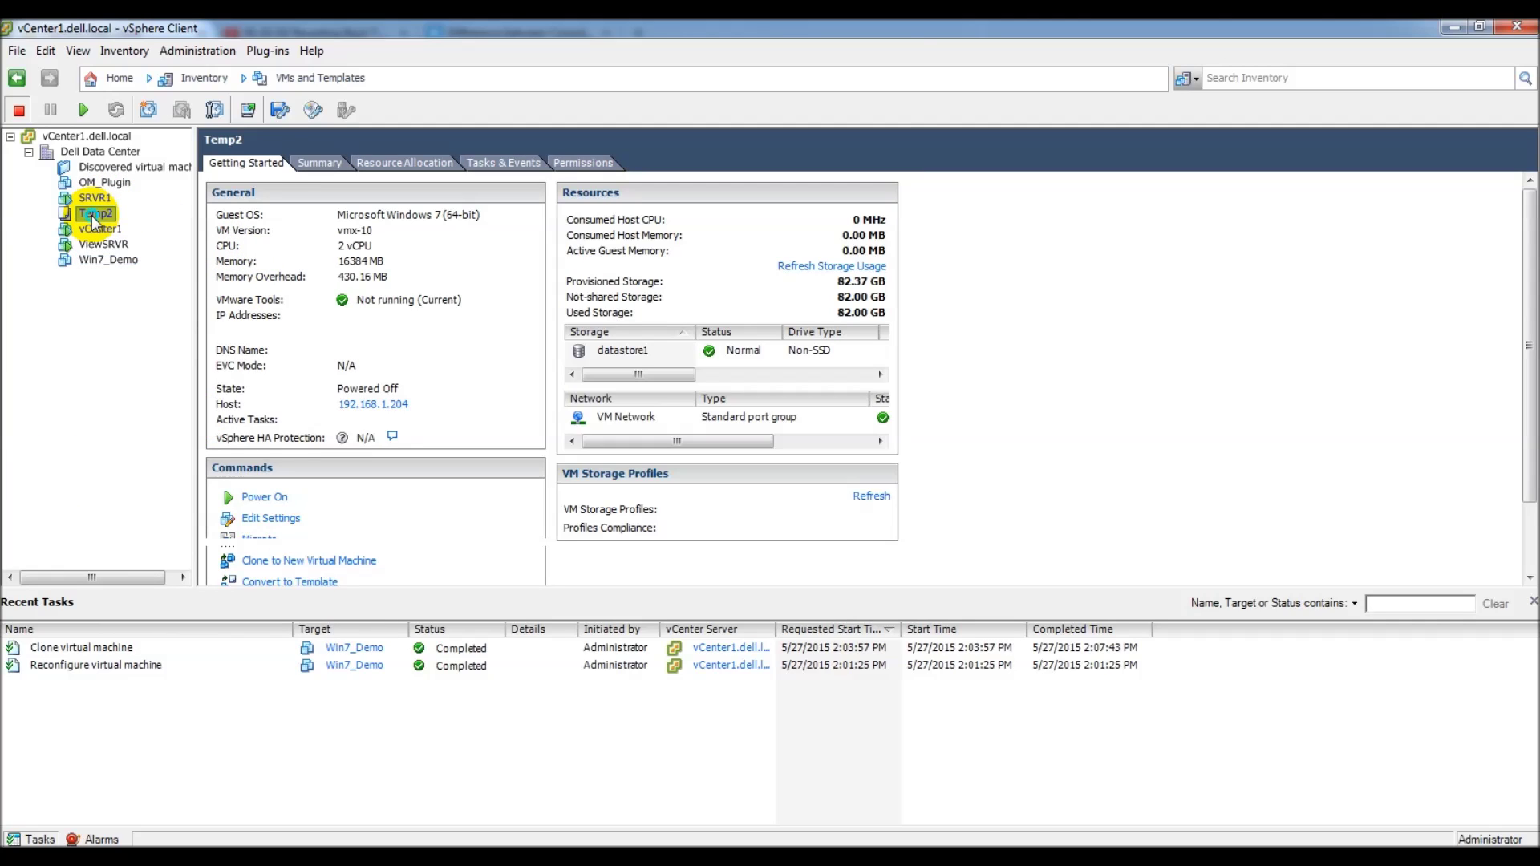
right_click(93, 215)
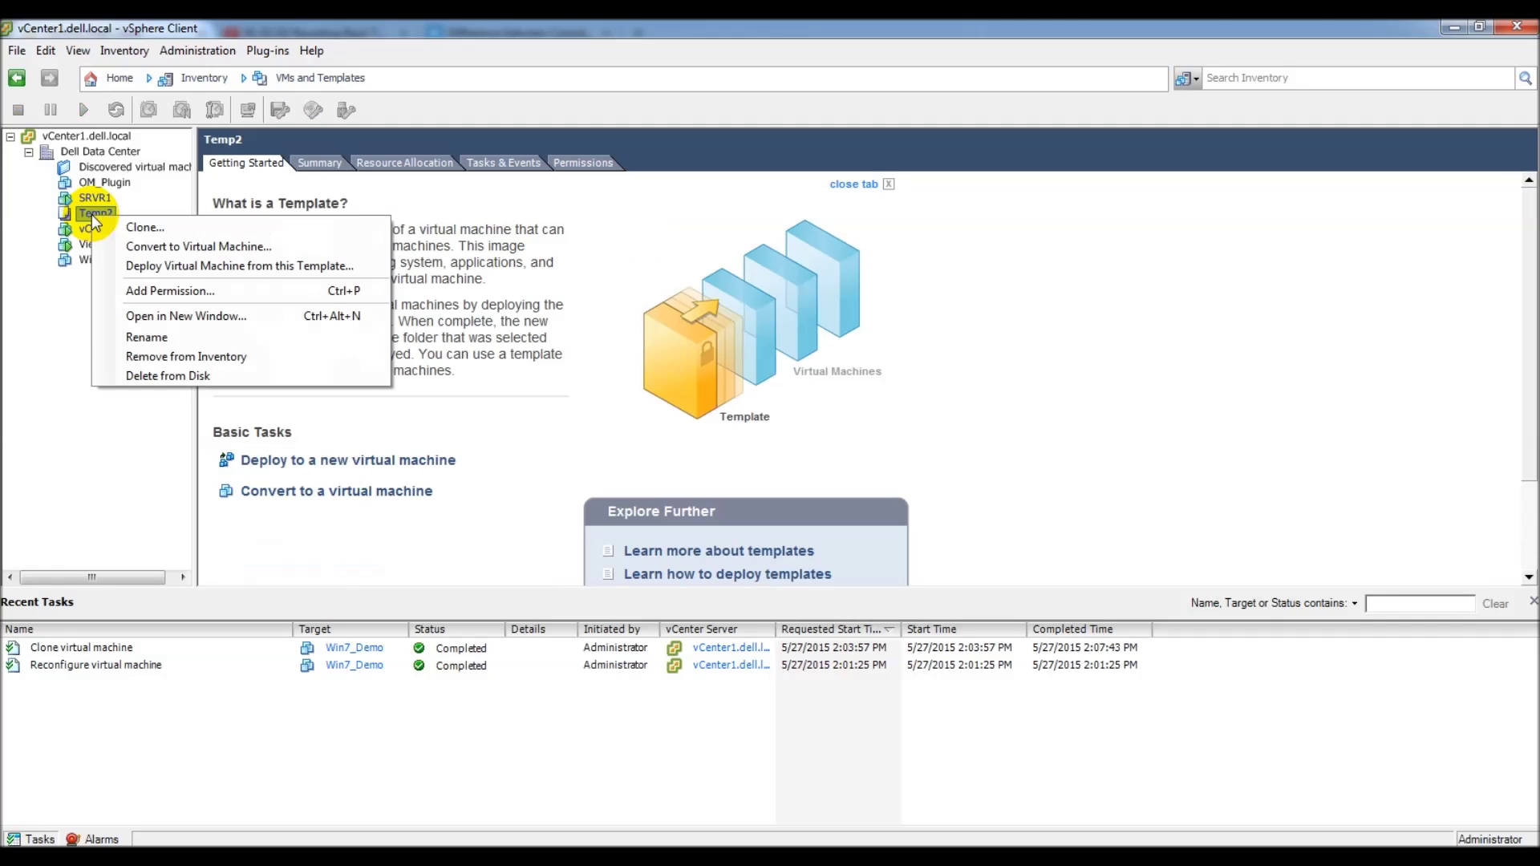
right_click(90, 214)
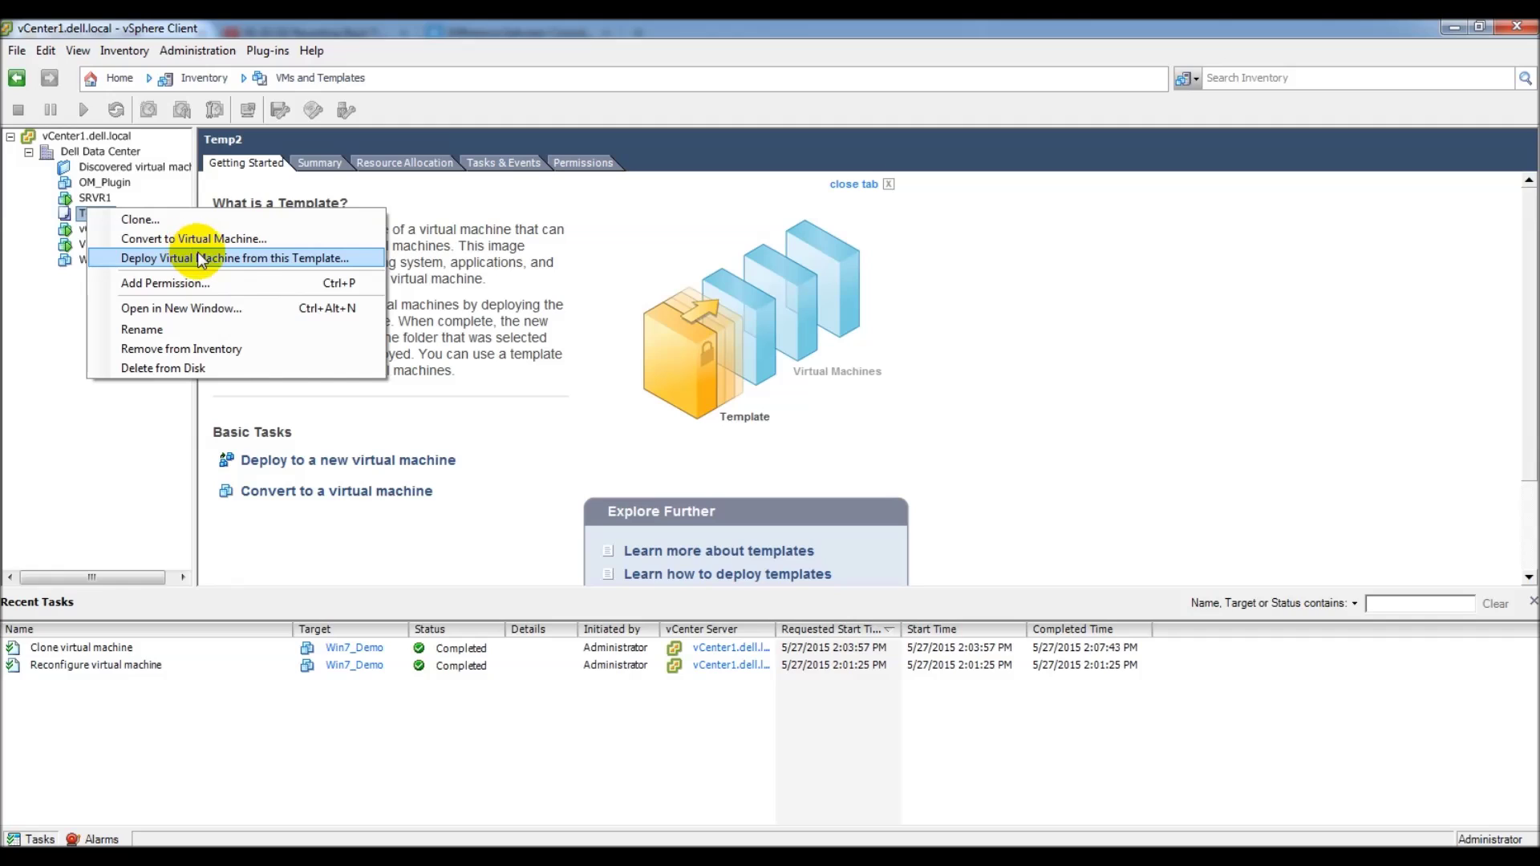
Step: Deploy a VM from Temp2 named Demo2 in Dell Data Center on host 192.168.1.204
left_click(287, 260)
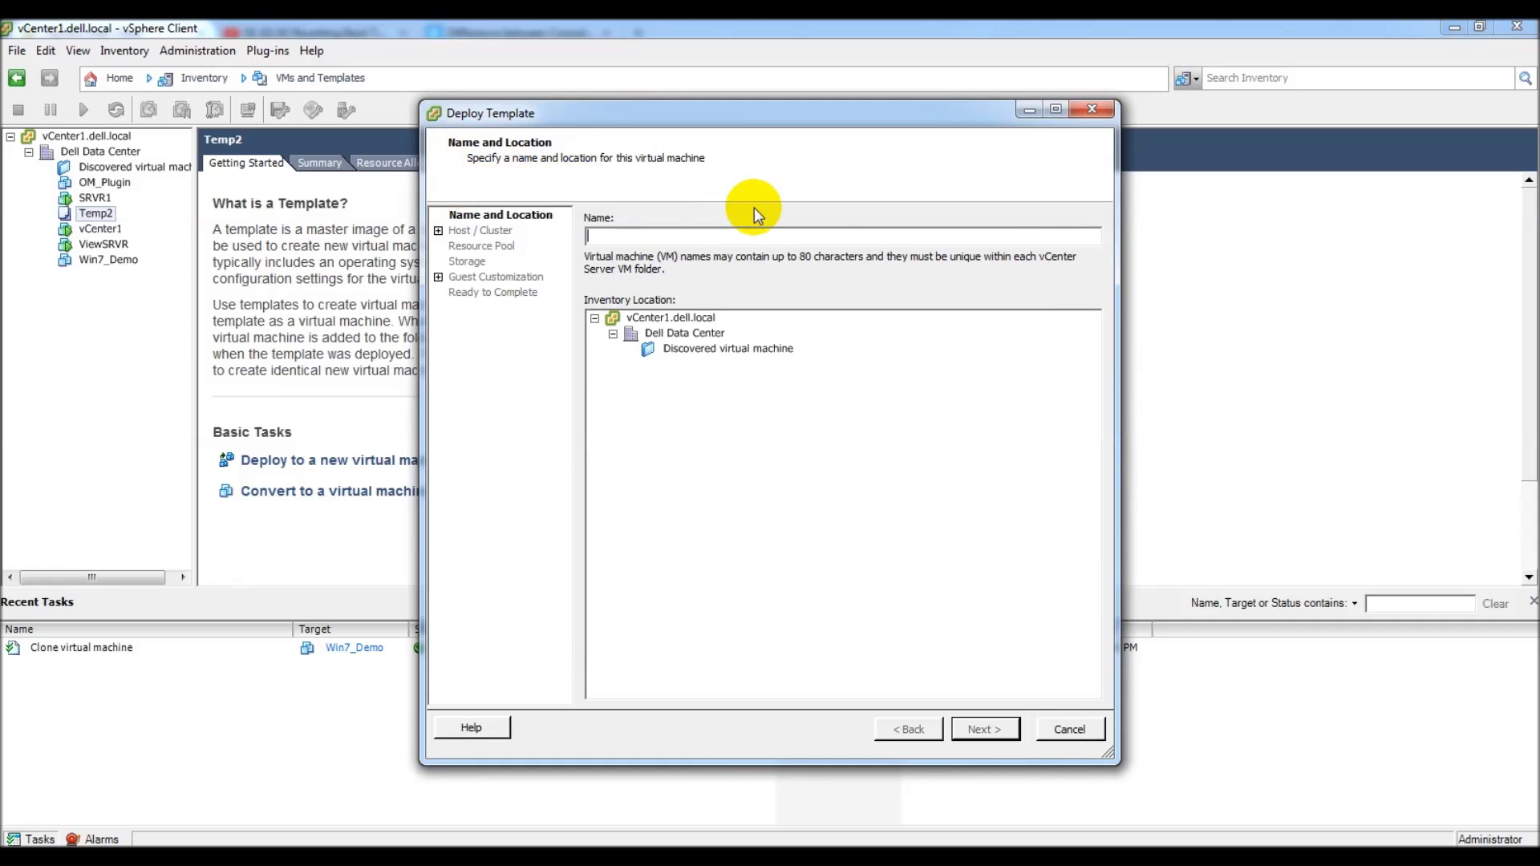
left_click(658, 235)
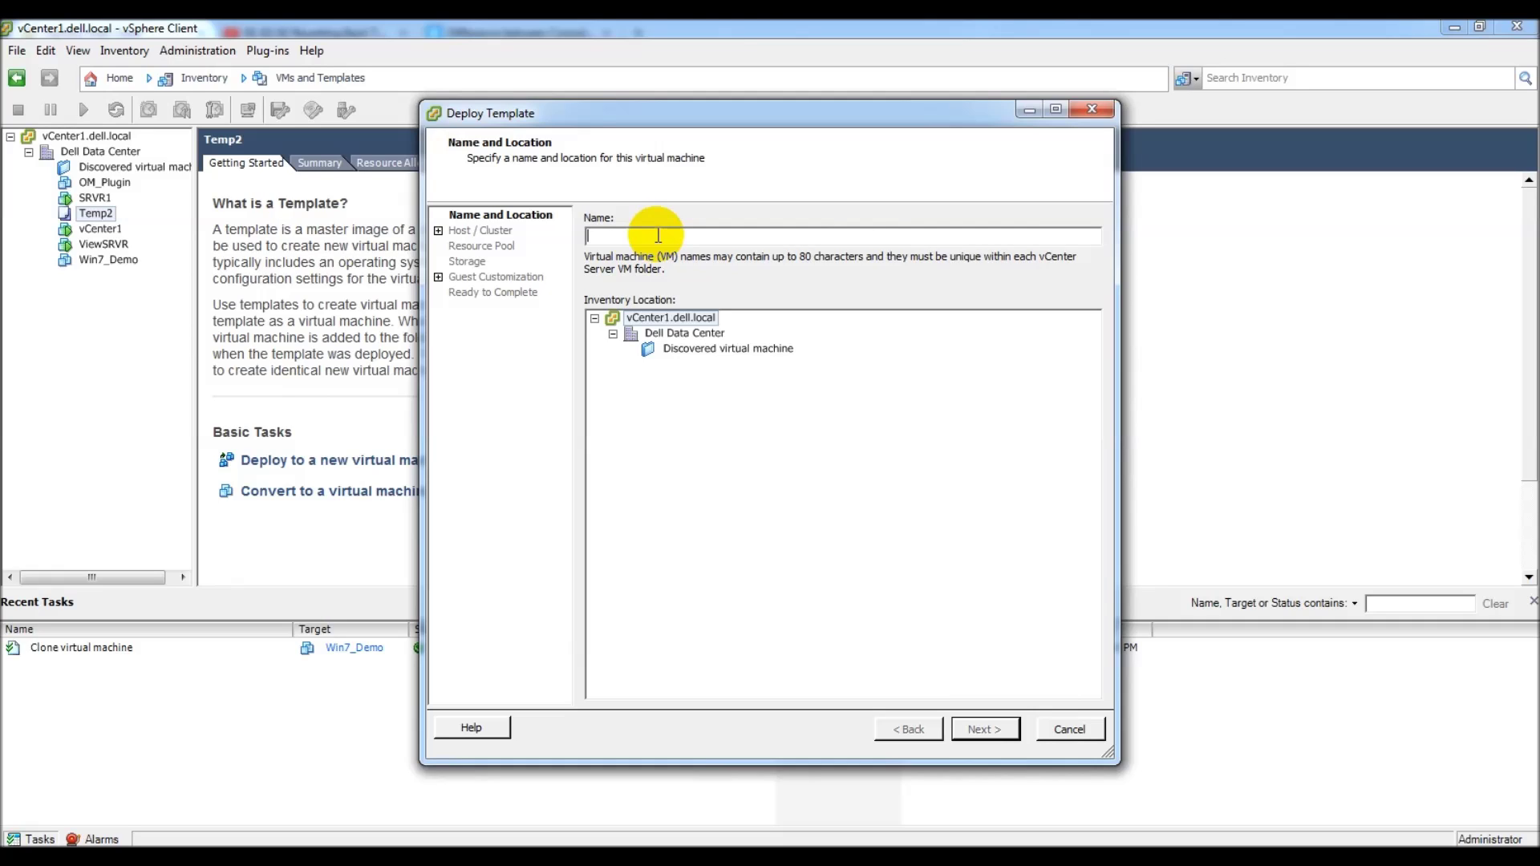
type("Demo2")
left_click(690, 339)
left_click(999, 730)
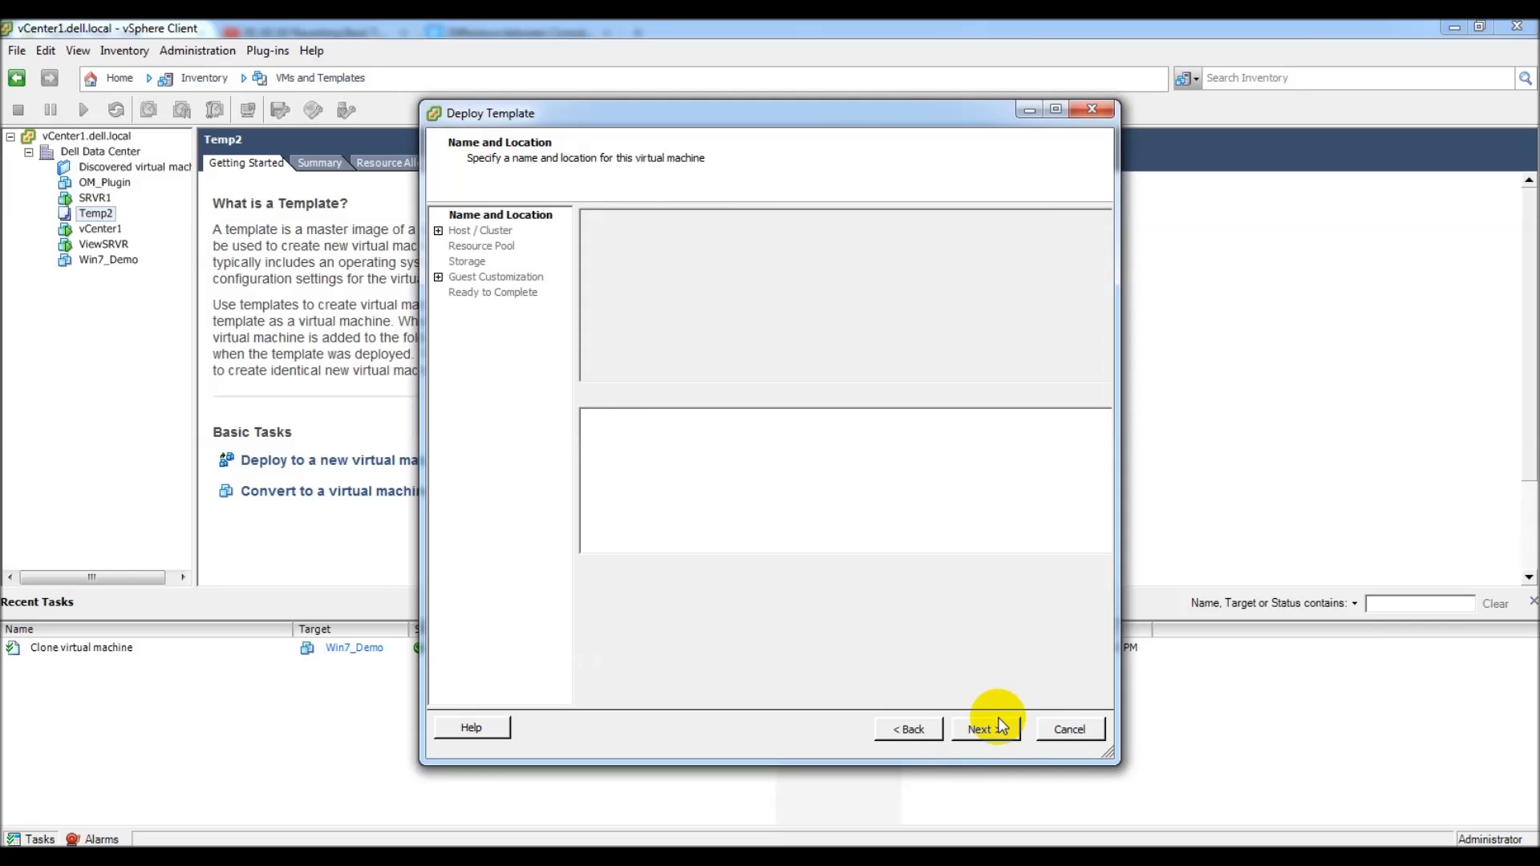
left_click(672, 232)
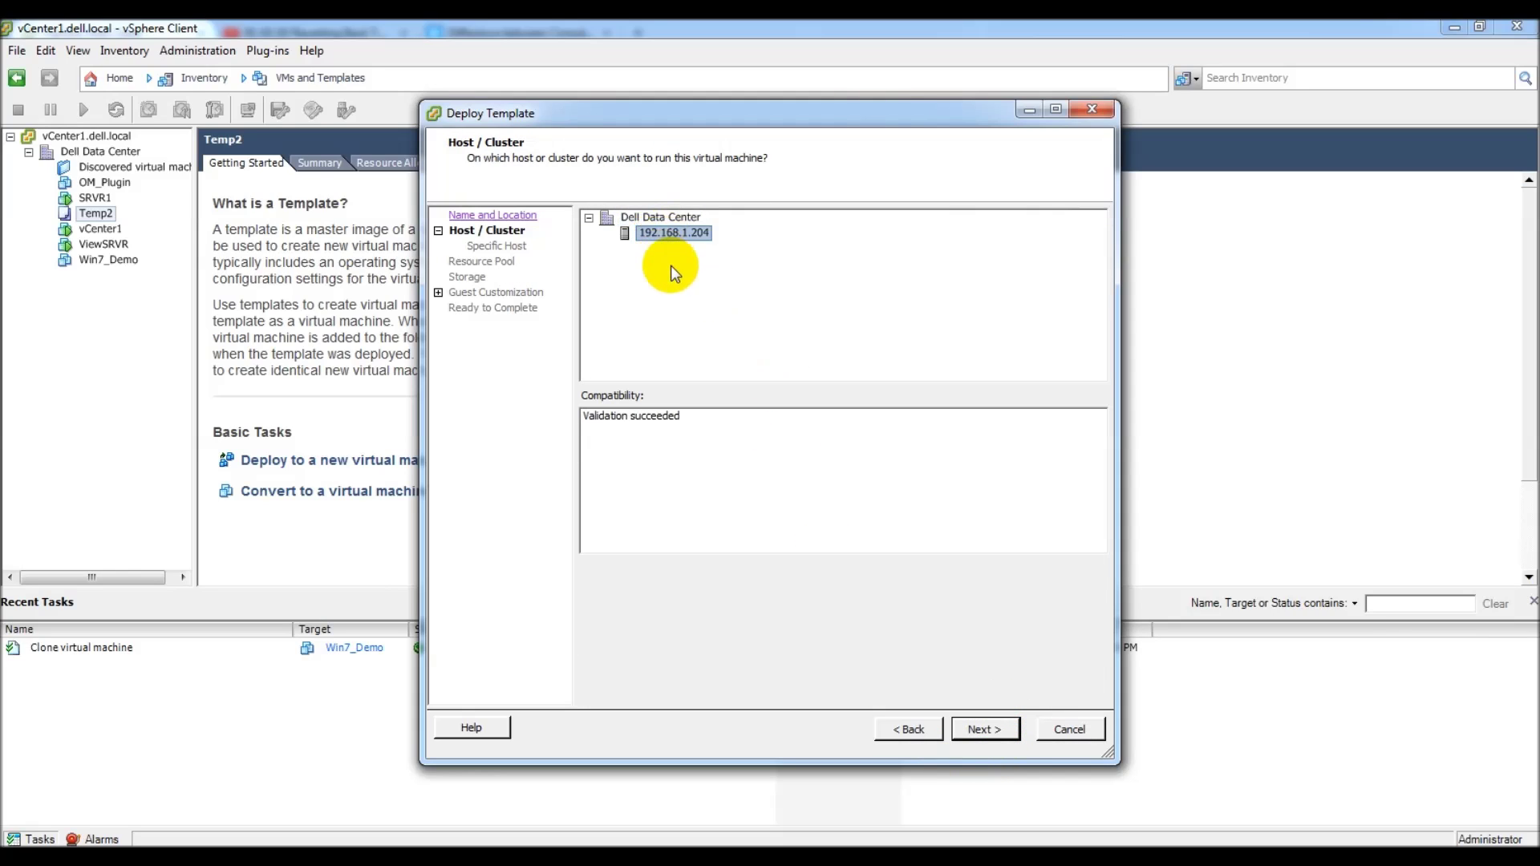
left_click(985, 727)
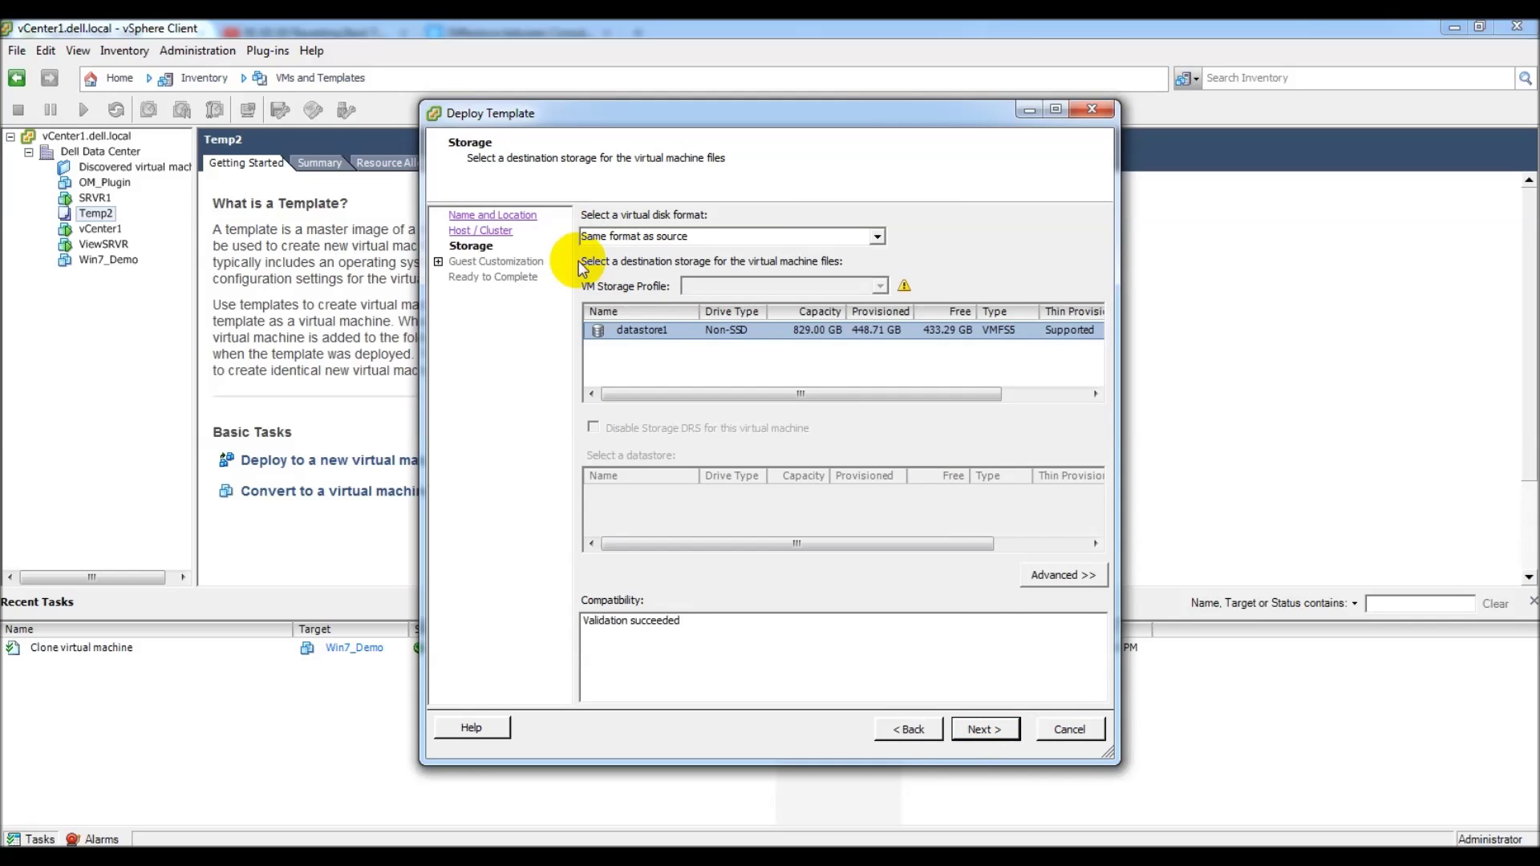
Step: Keep Same format as source on datastore1 and continue to Guest Customization
left_click(877, 236)
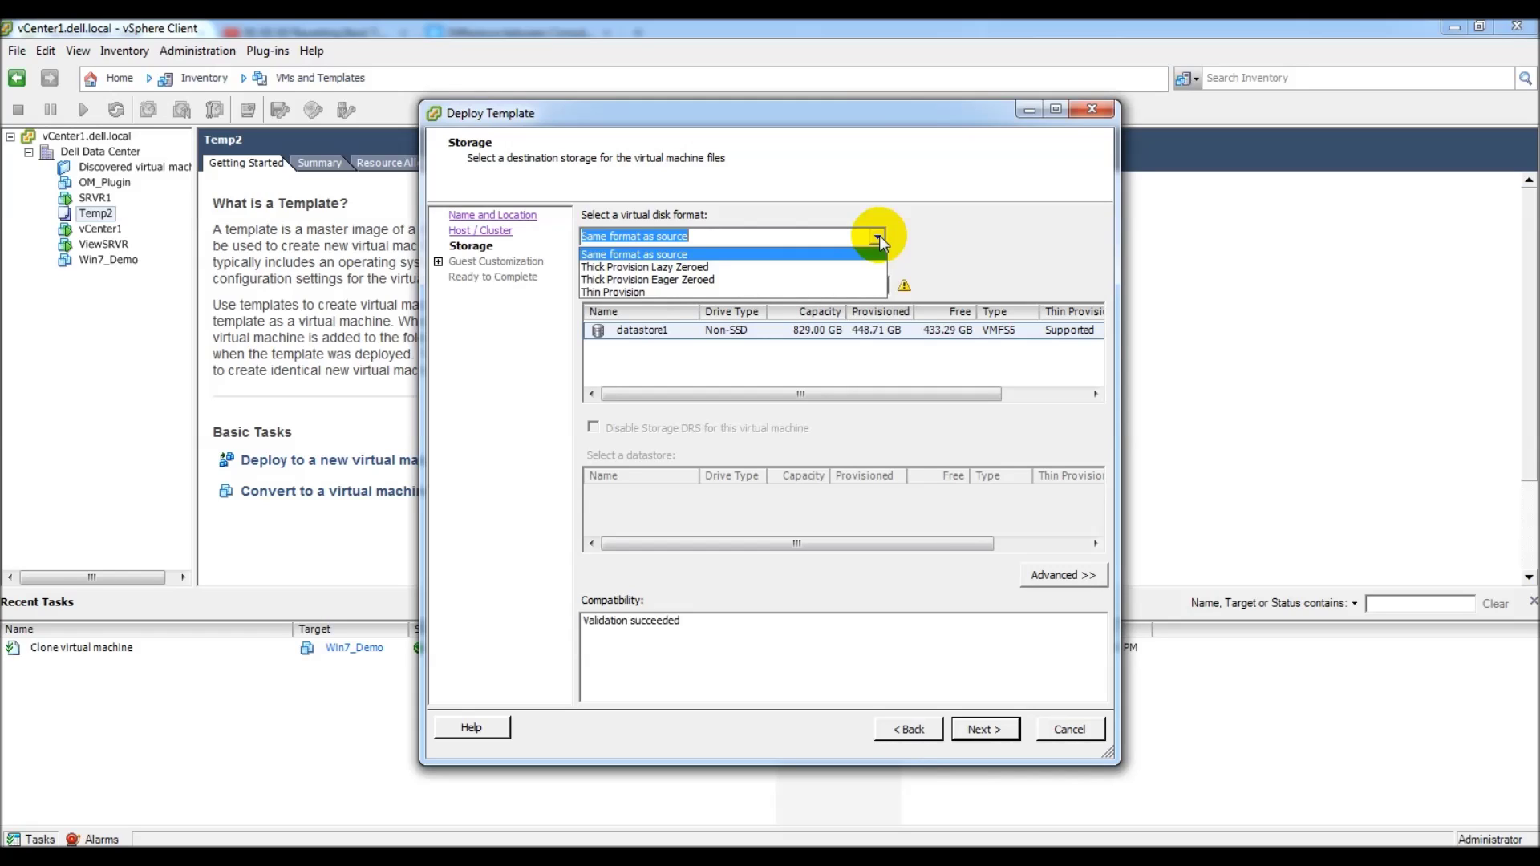
left_click(995, 233)
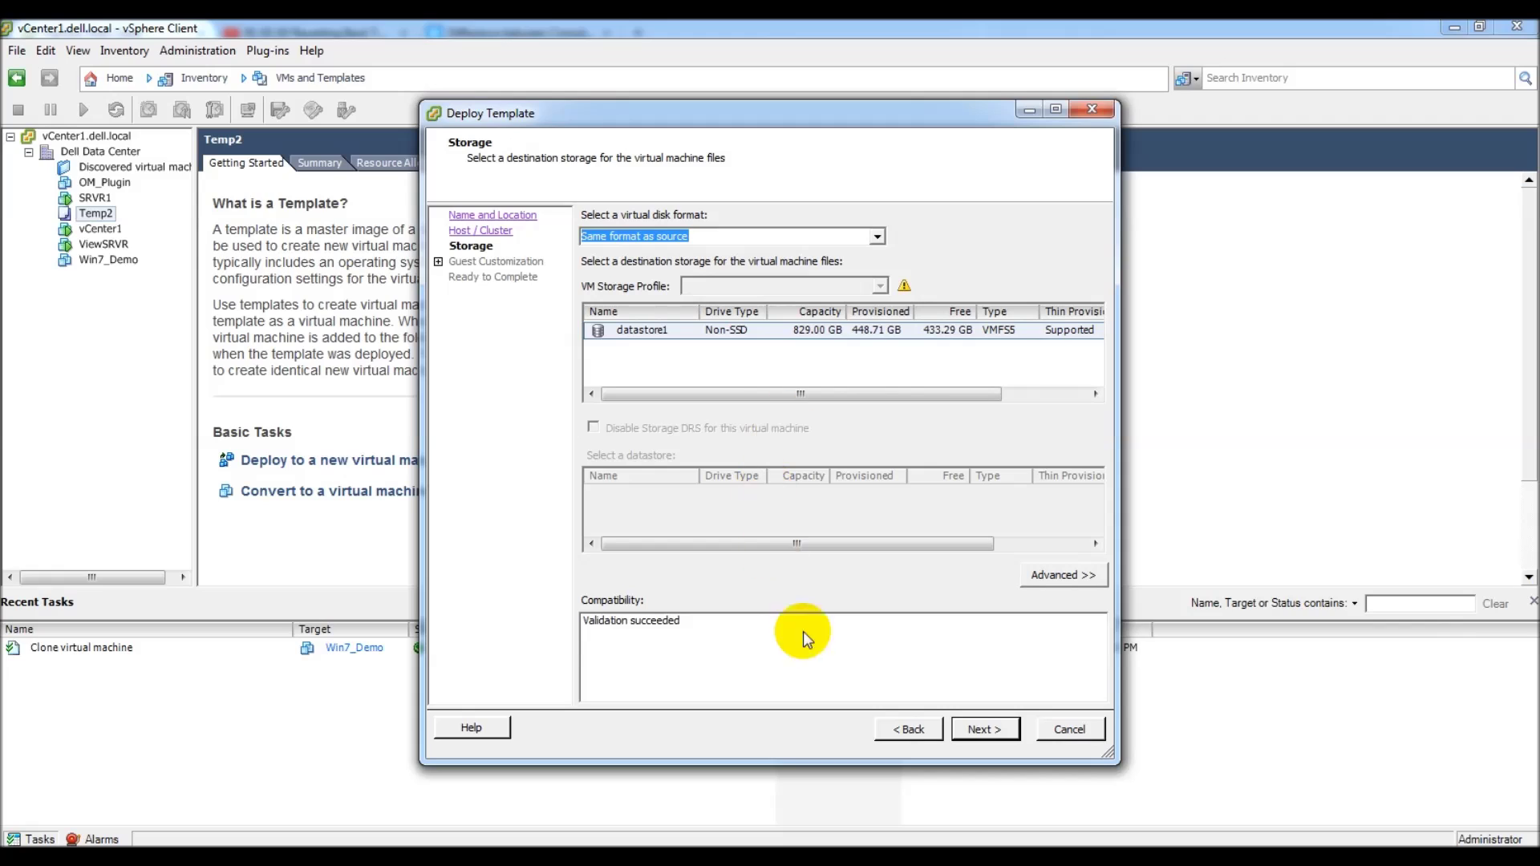
left_click(999, 730)
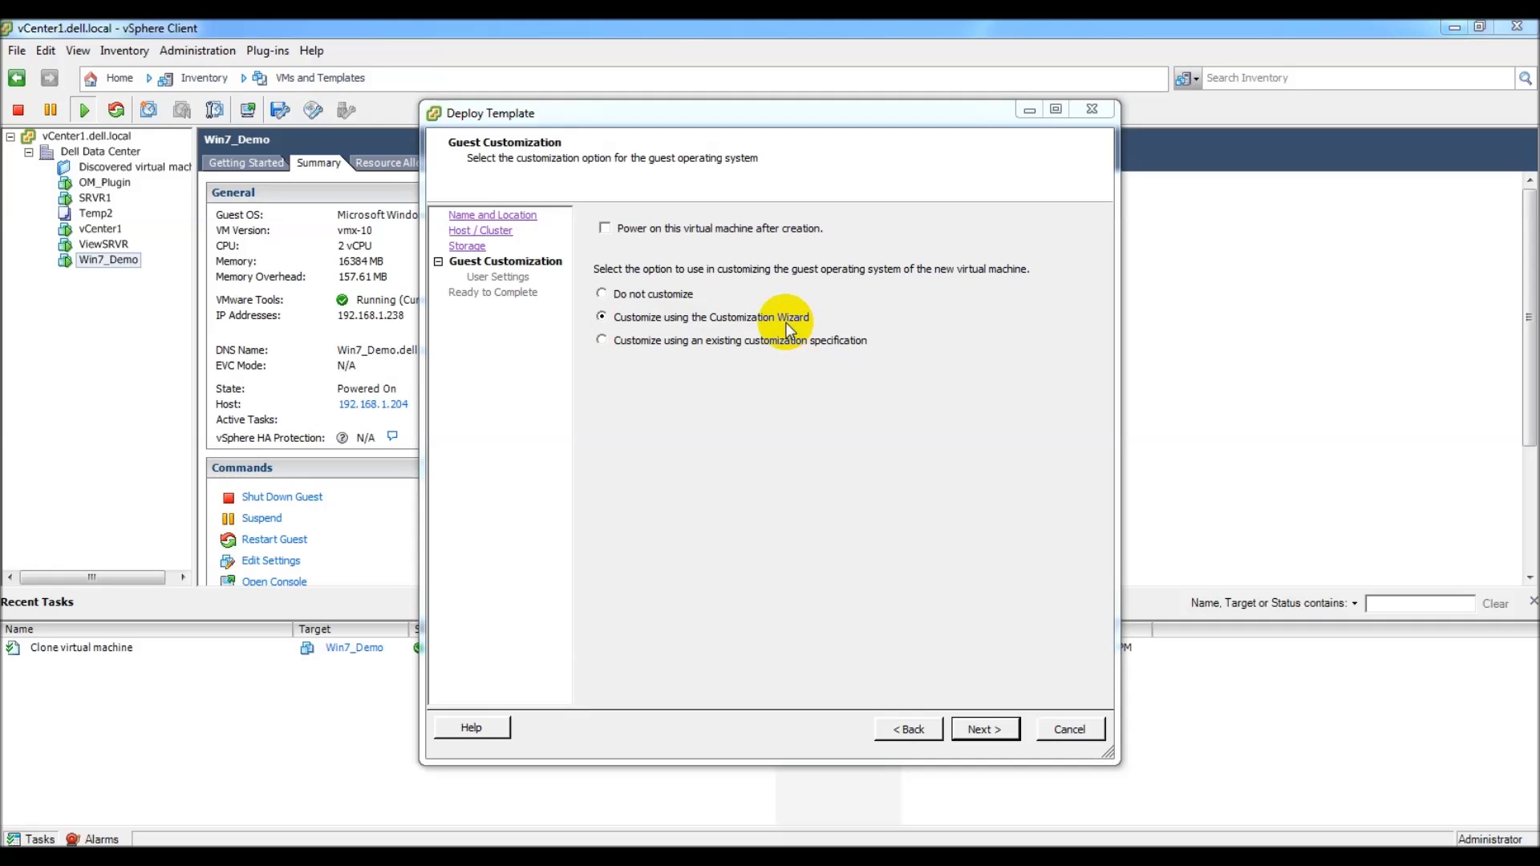
Step: Set owner Dell Demo, use the VM name as computer name, and omit server license information
left_click(977, 728)
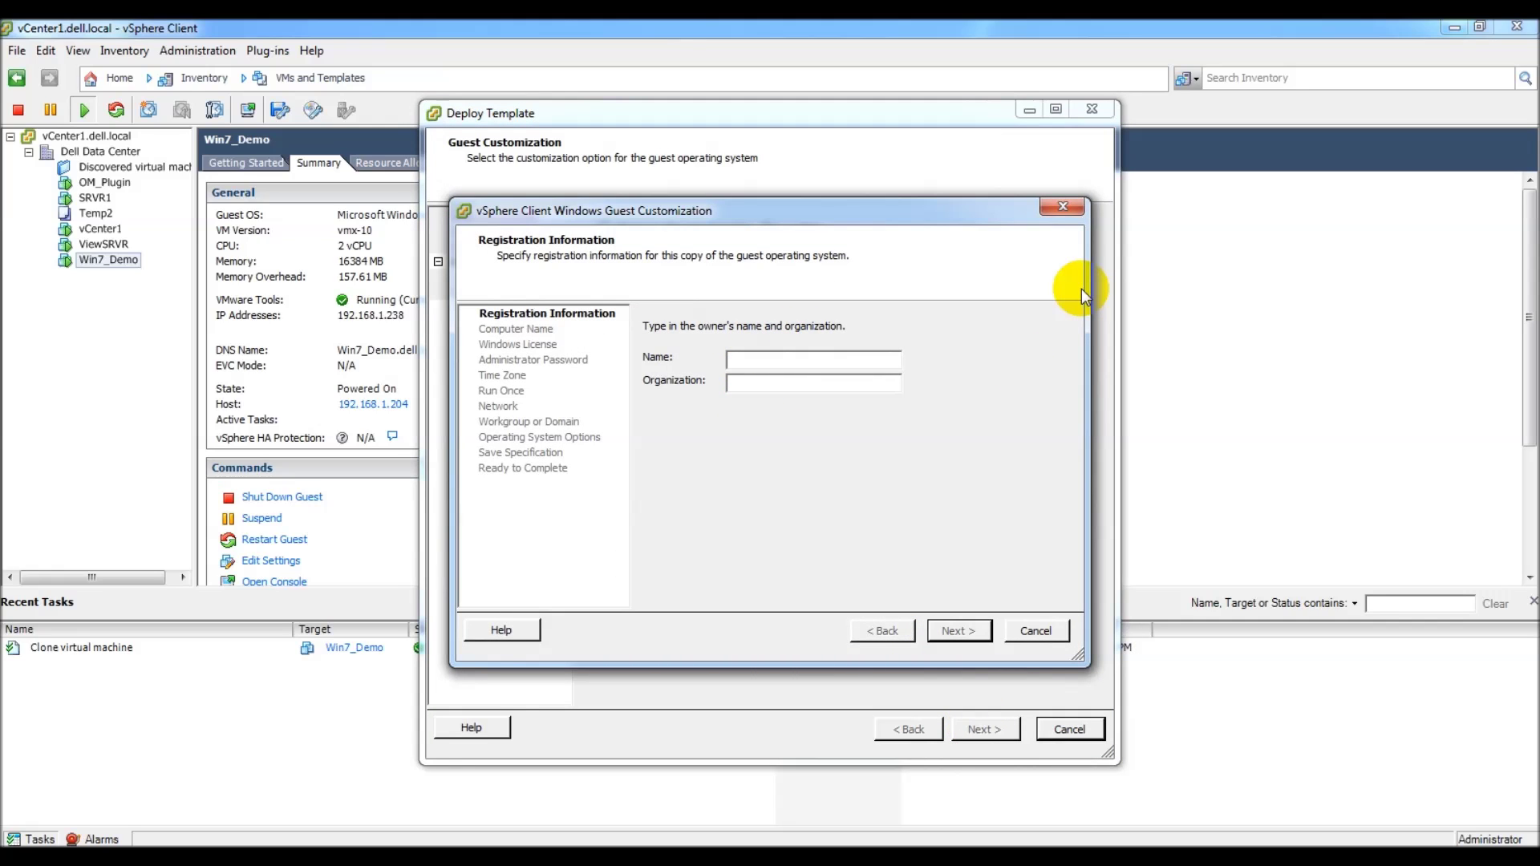
type("Dell Demo")
key("Tab")
type("Dell Demo")
key("Return")
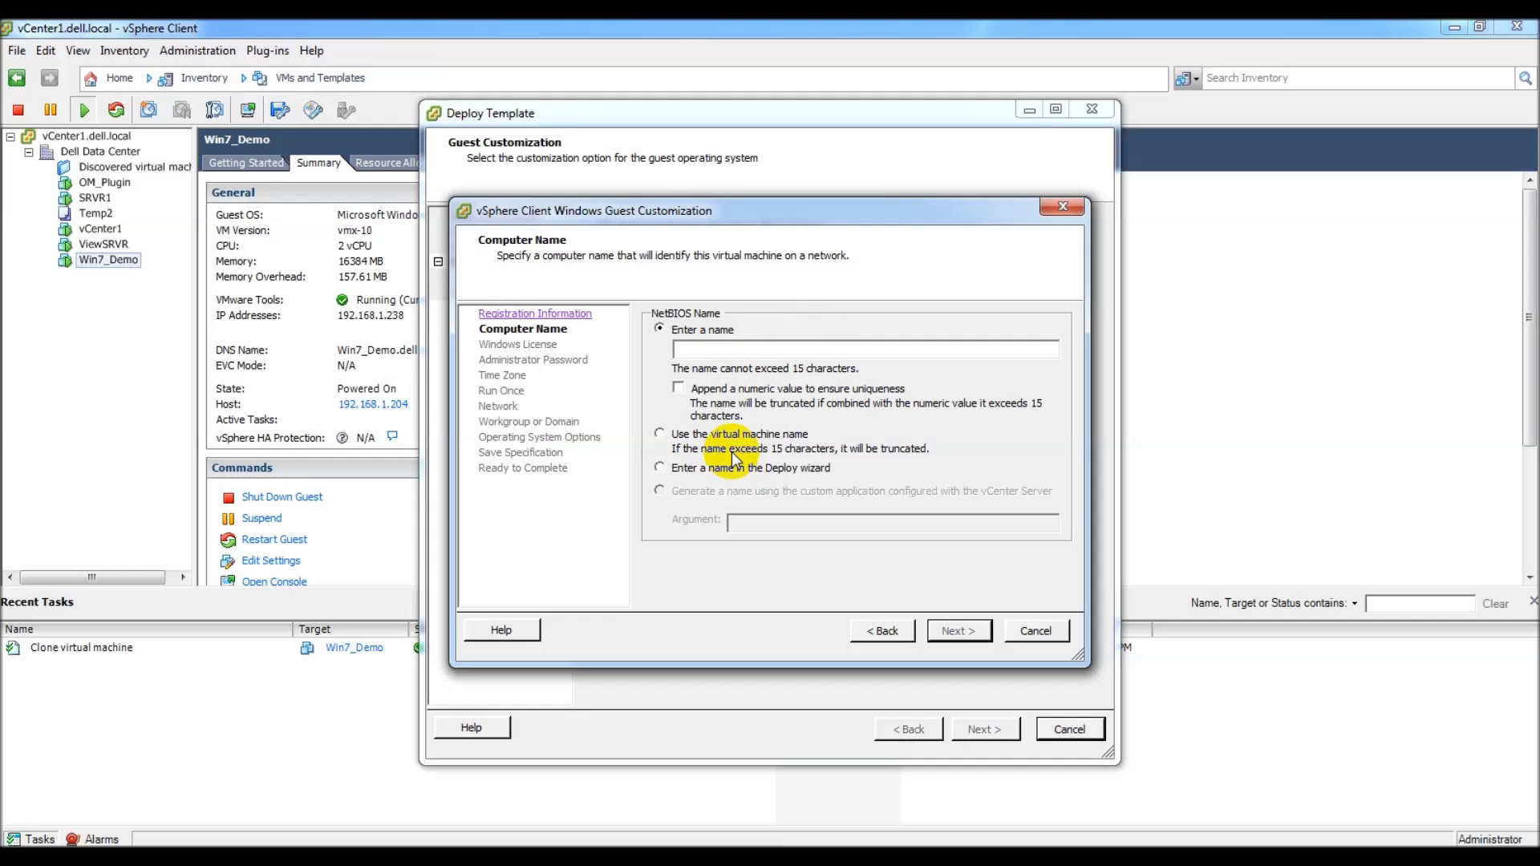
left_click(658, 436)
left_click(961, 631)
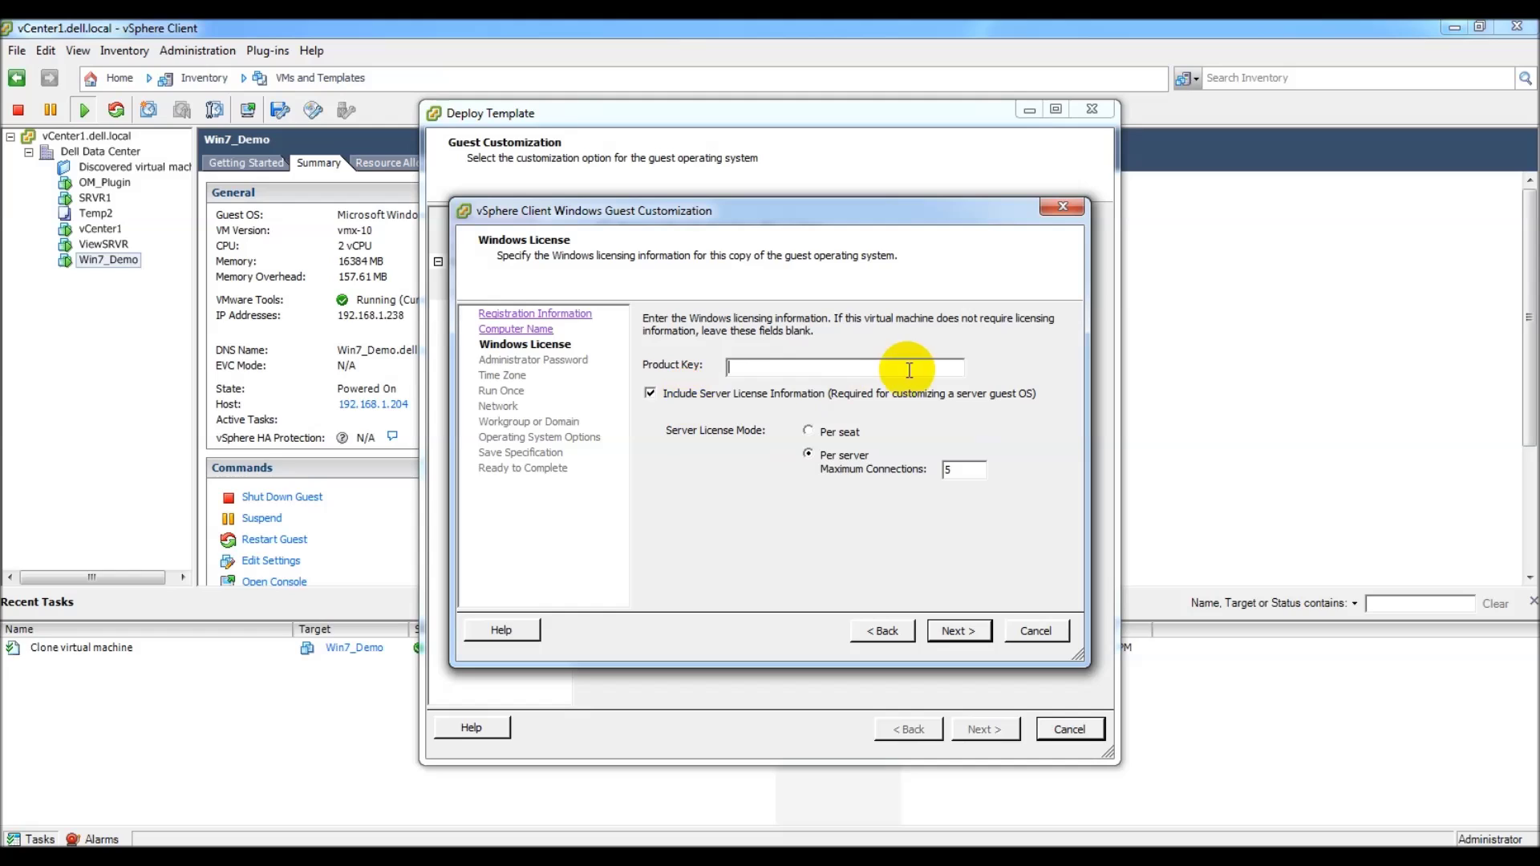
left_click(649, 394)
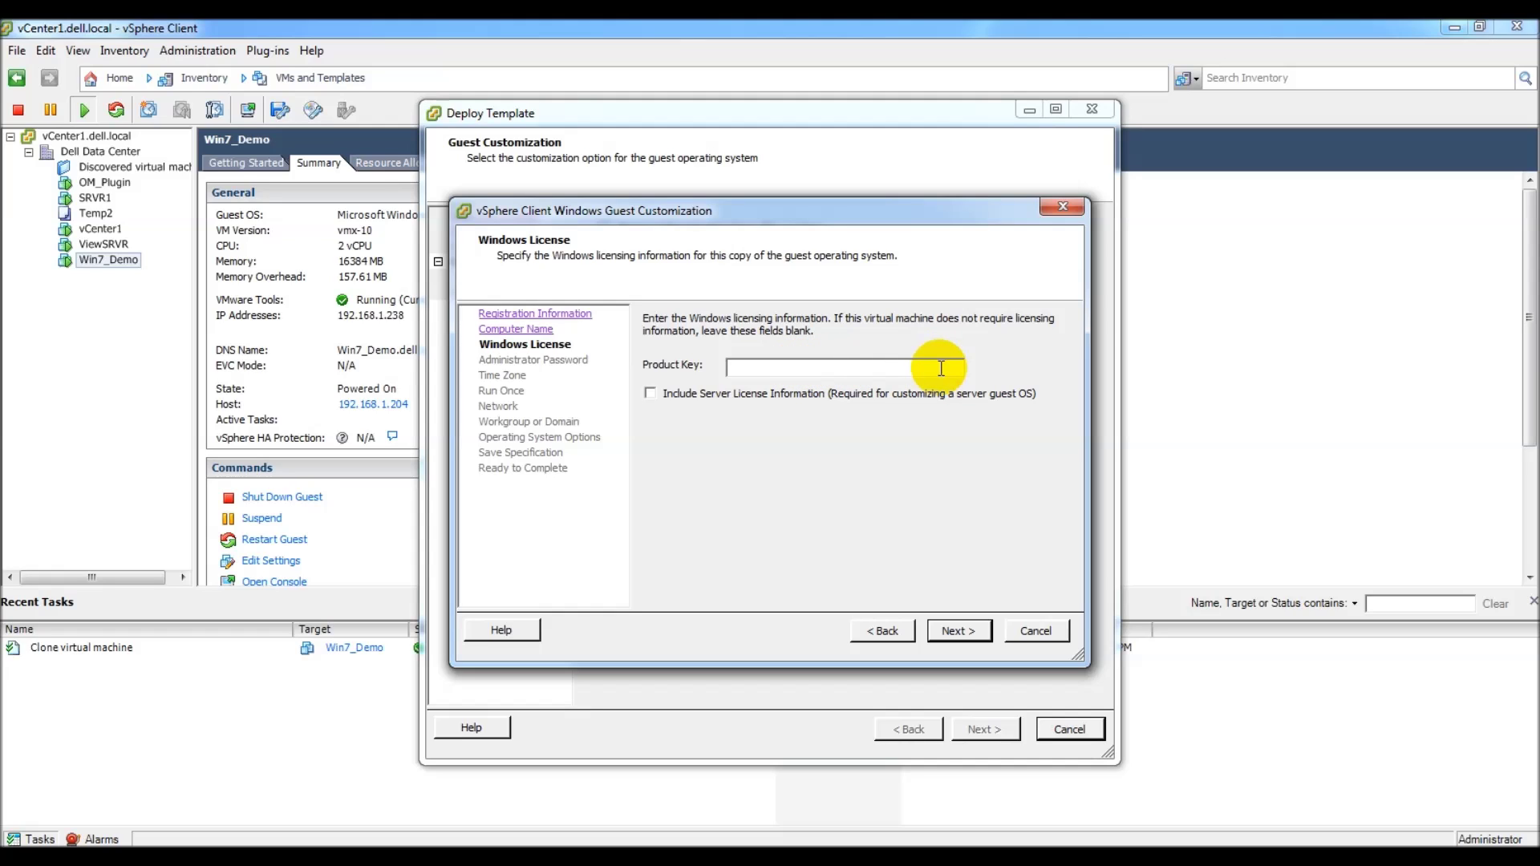
left_click(955, 631)
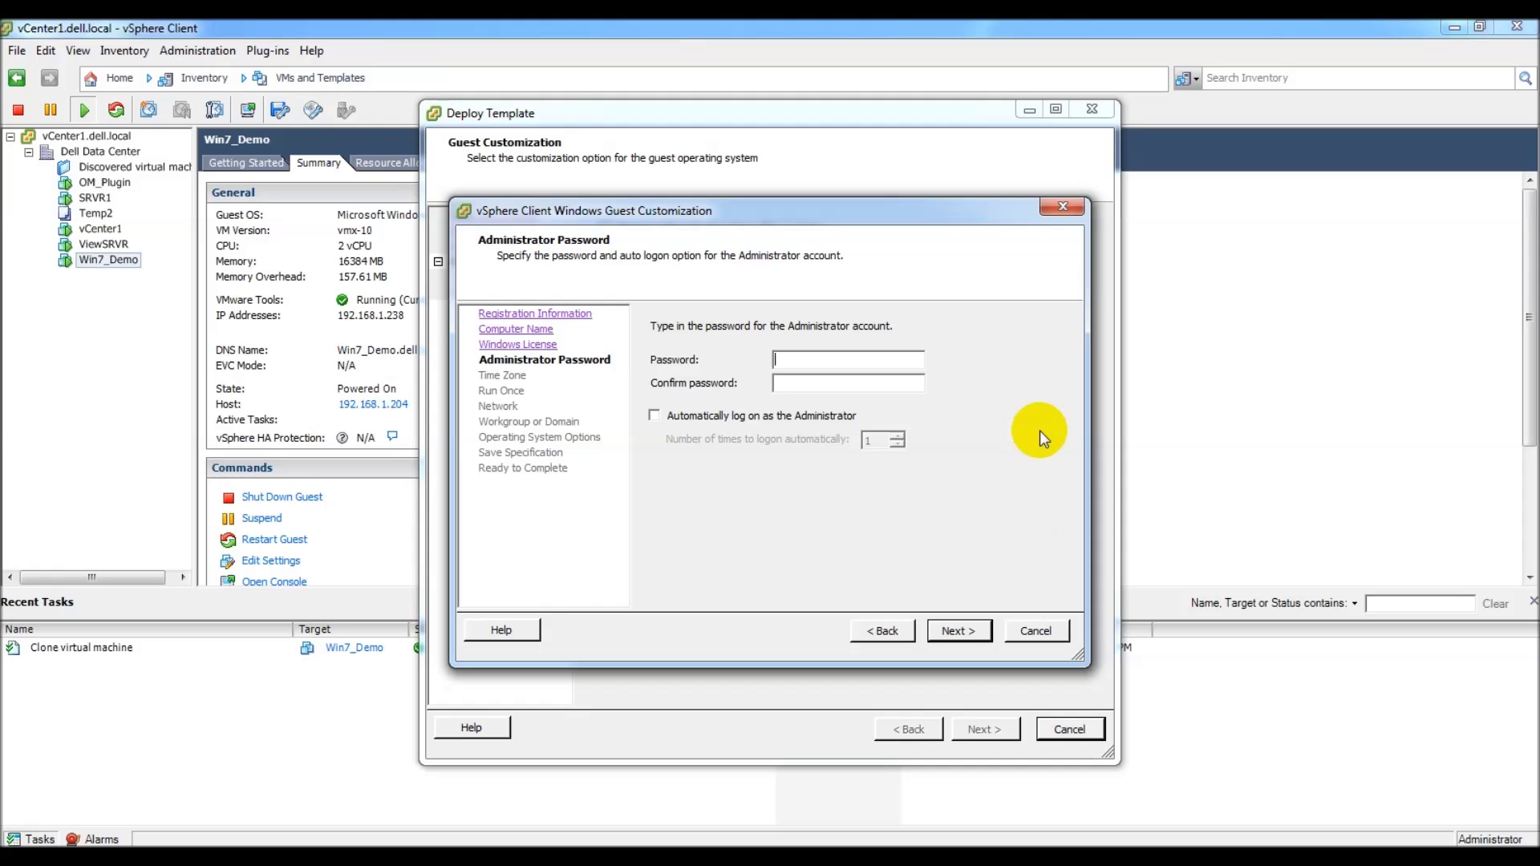
Step: Enter and confirm the administrator password, choose GMT-0500 New York, and skip Run Once
type("************")
key("Tab")
type("************")
key("Return")
left_click(996, 345)
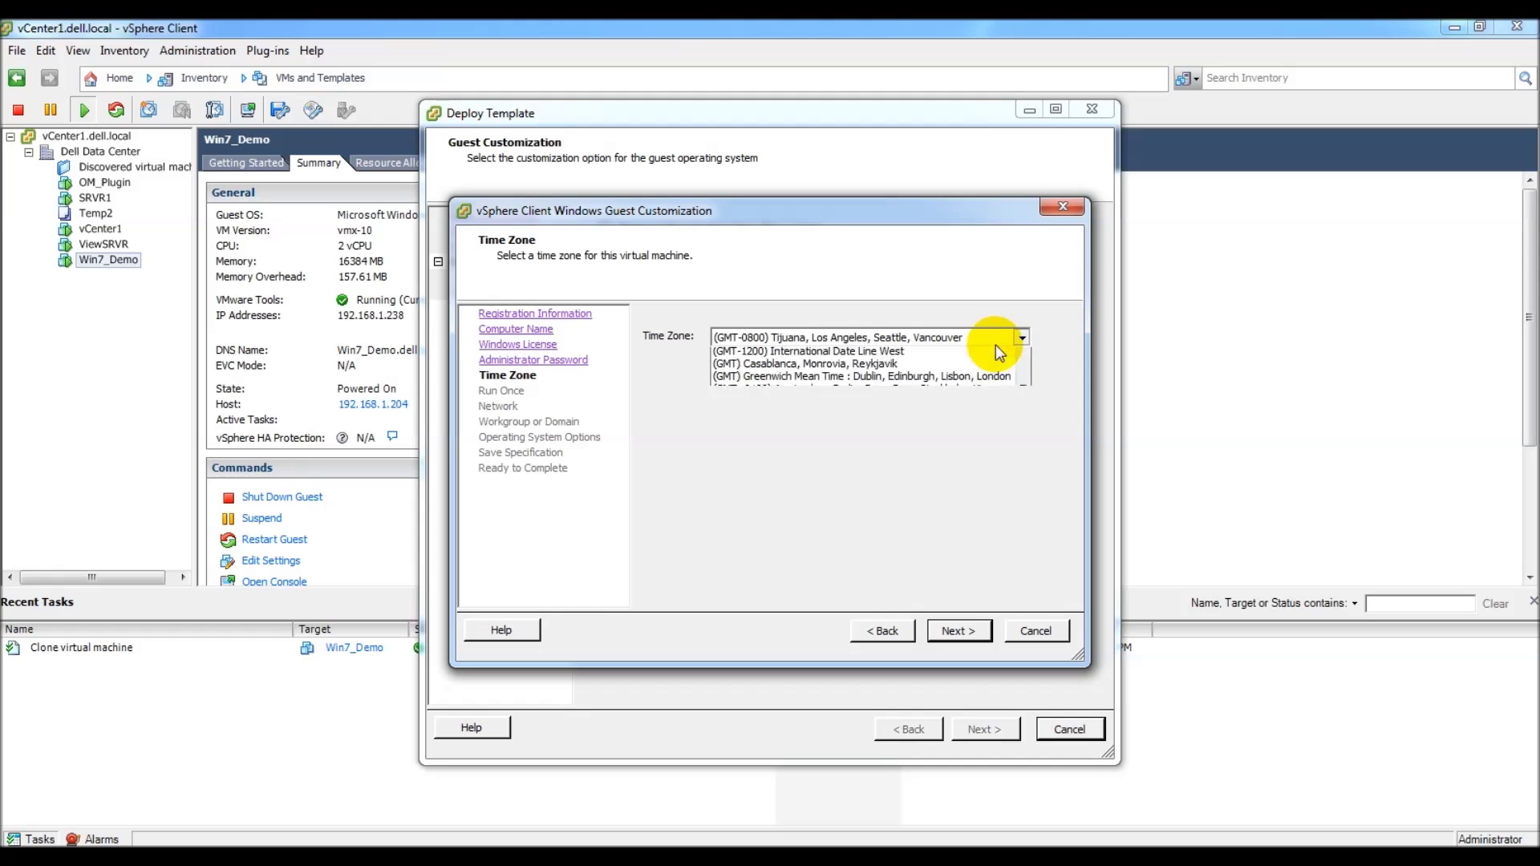
scroll(952, 387, "up", 3)
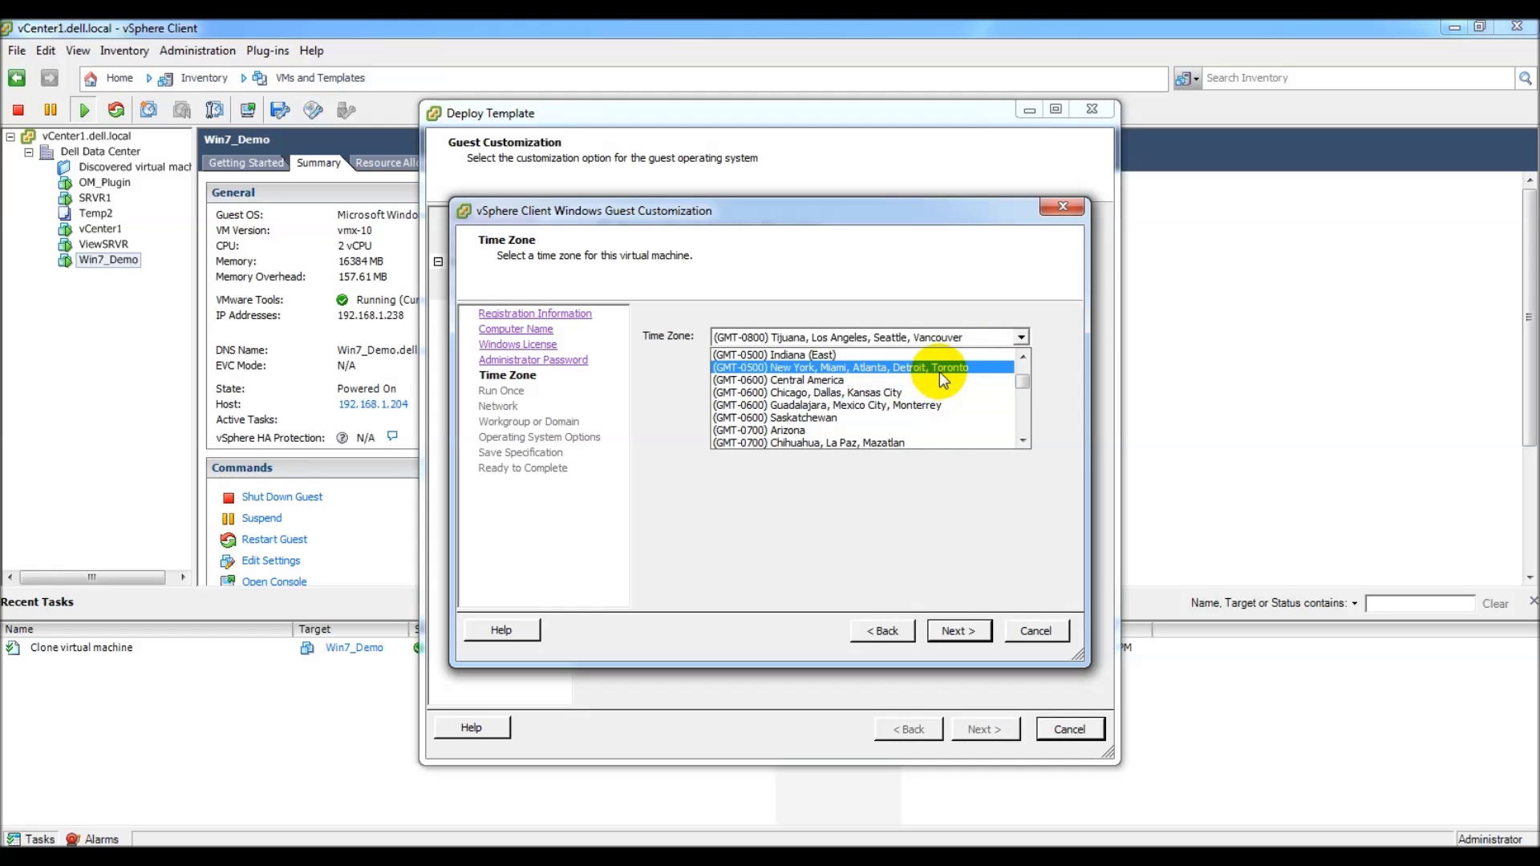
left_click(940, 368)
left_click(960, 631)
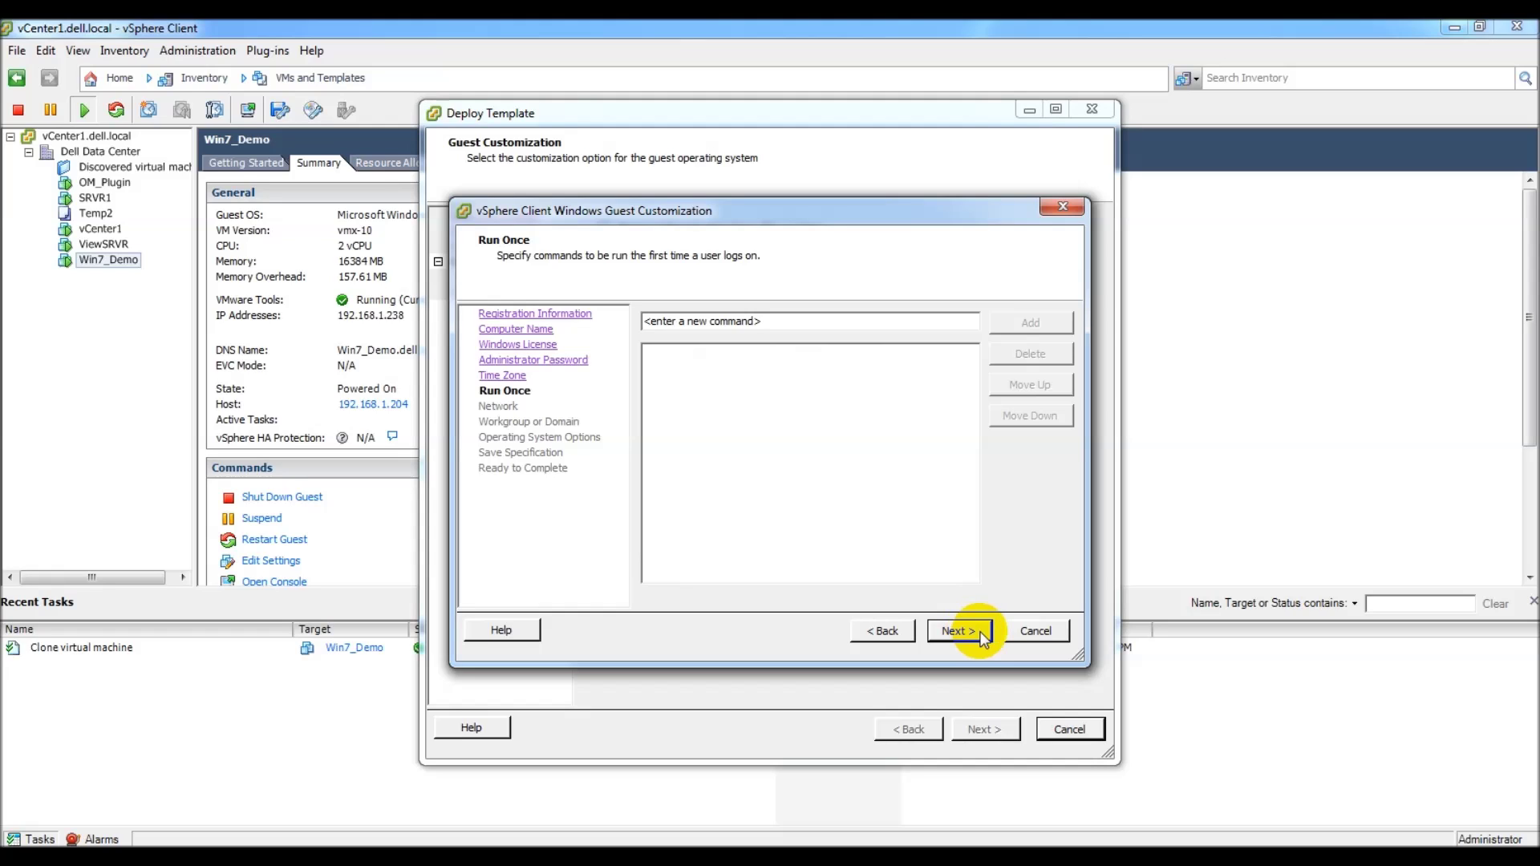
left_click(981, 635)
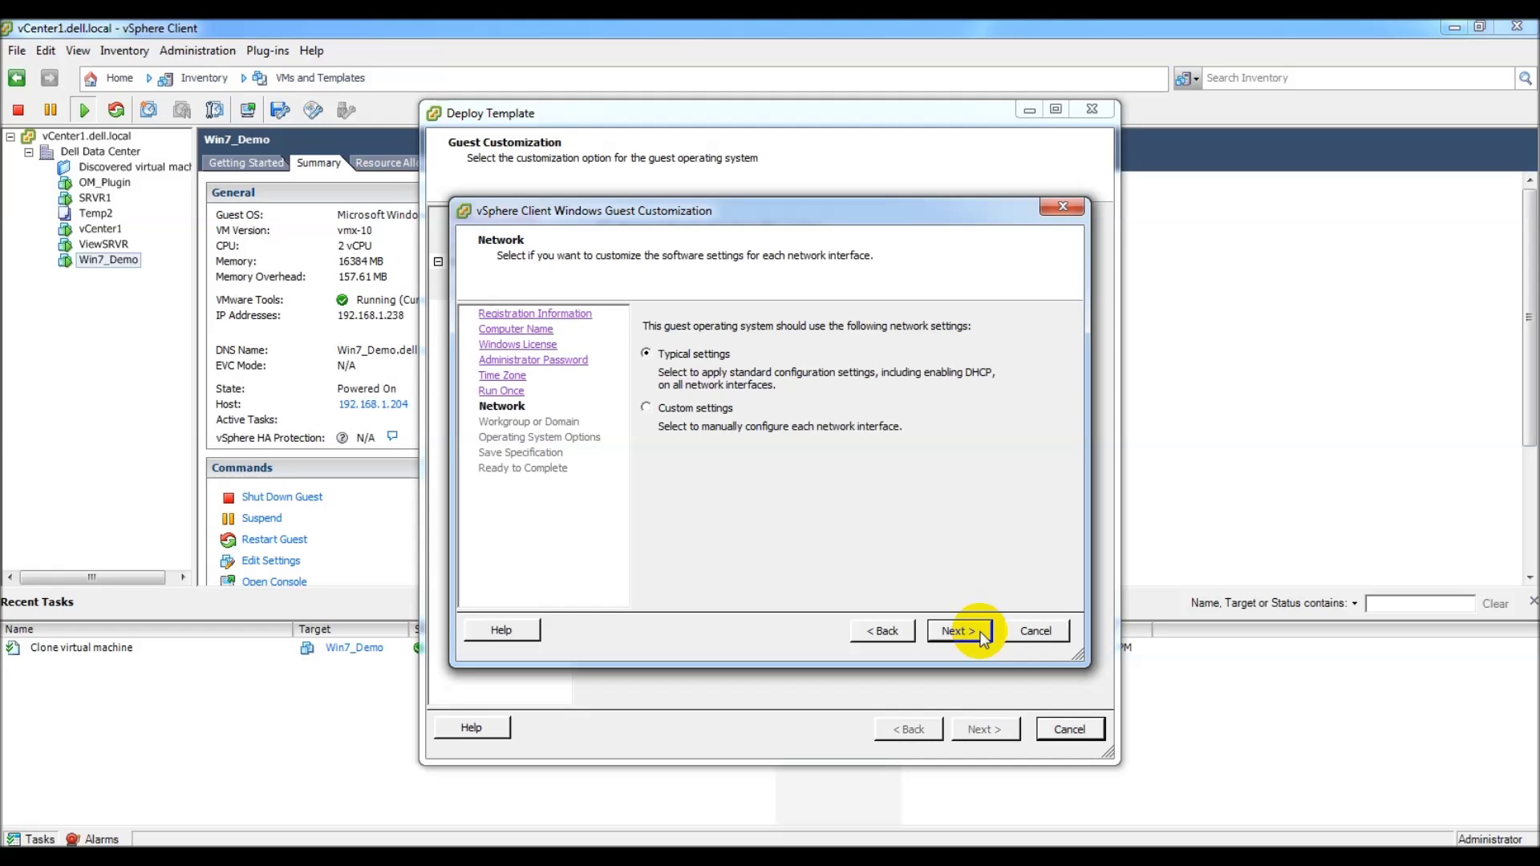
Step: Choose Custom network settings and open Network Properties for the NIC1 interface
left_click(676, 410)
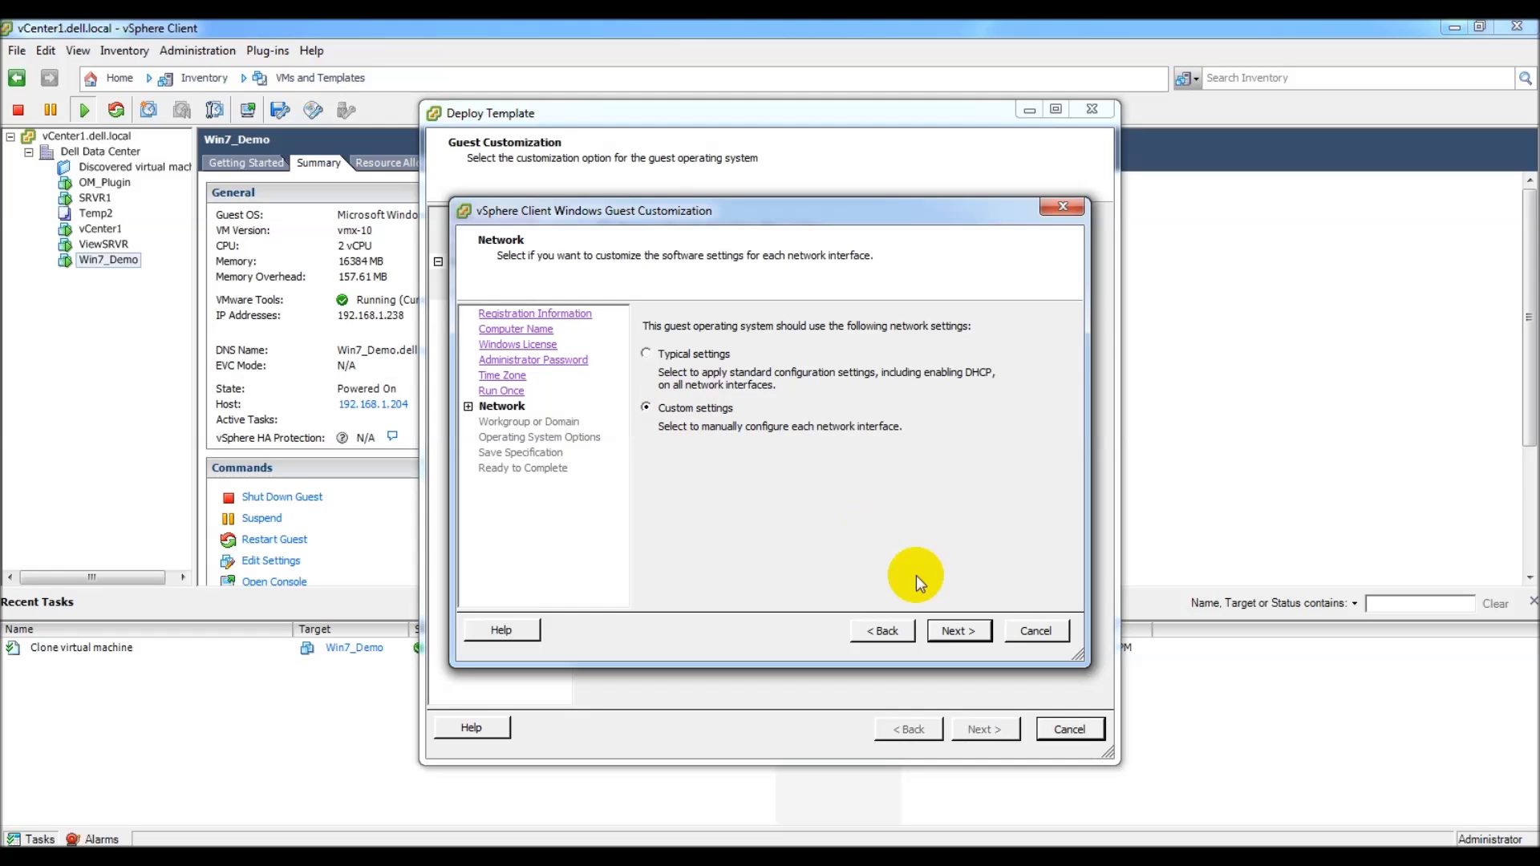
left_click(985, 636)
left_click(672, 374)
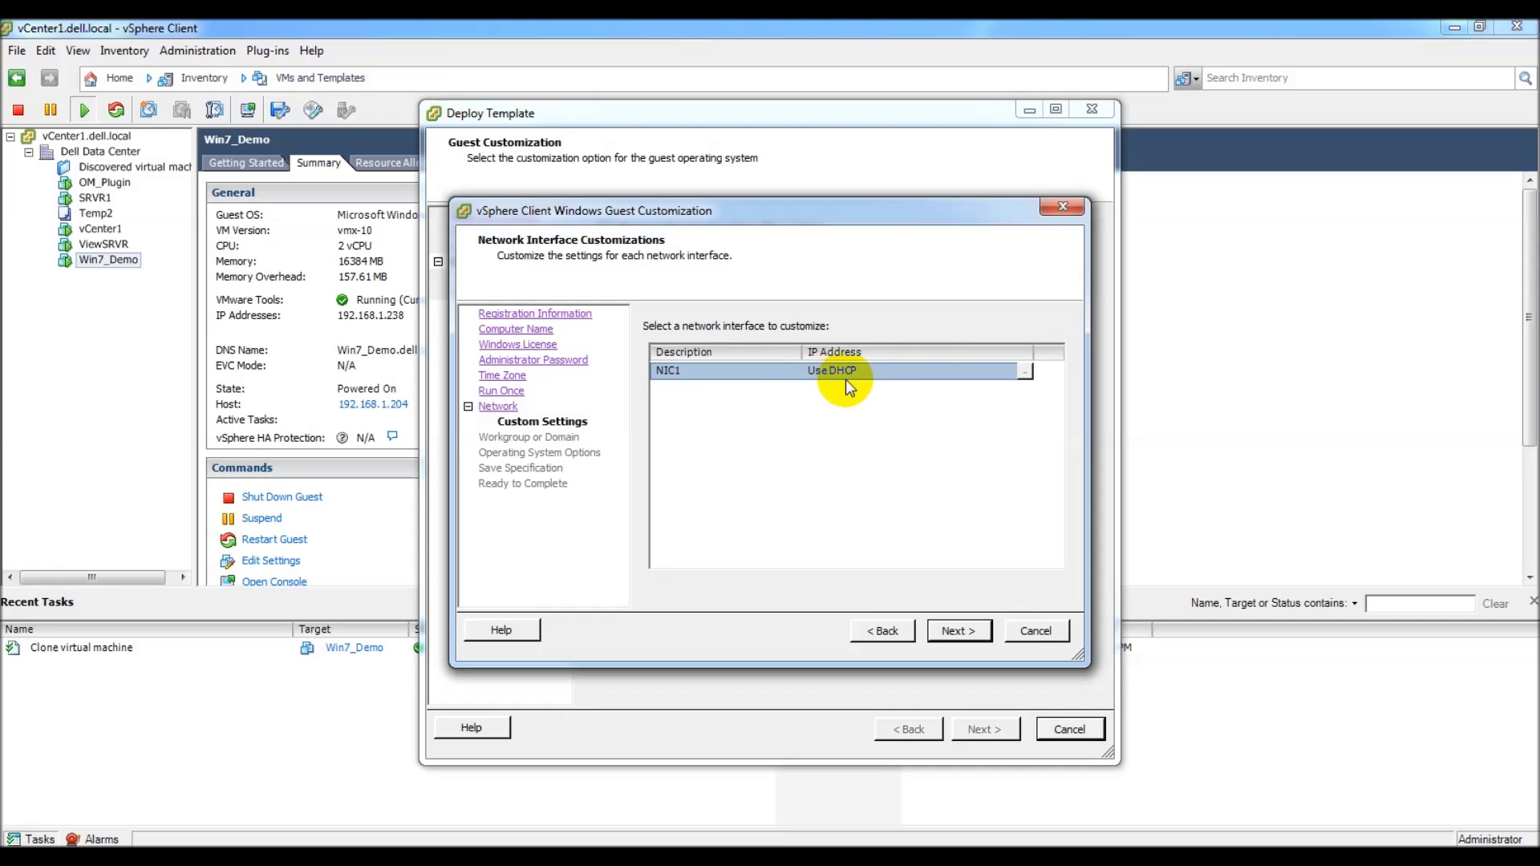
left_click(824, 365)
left_click(1025, 371)
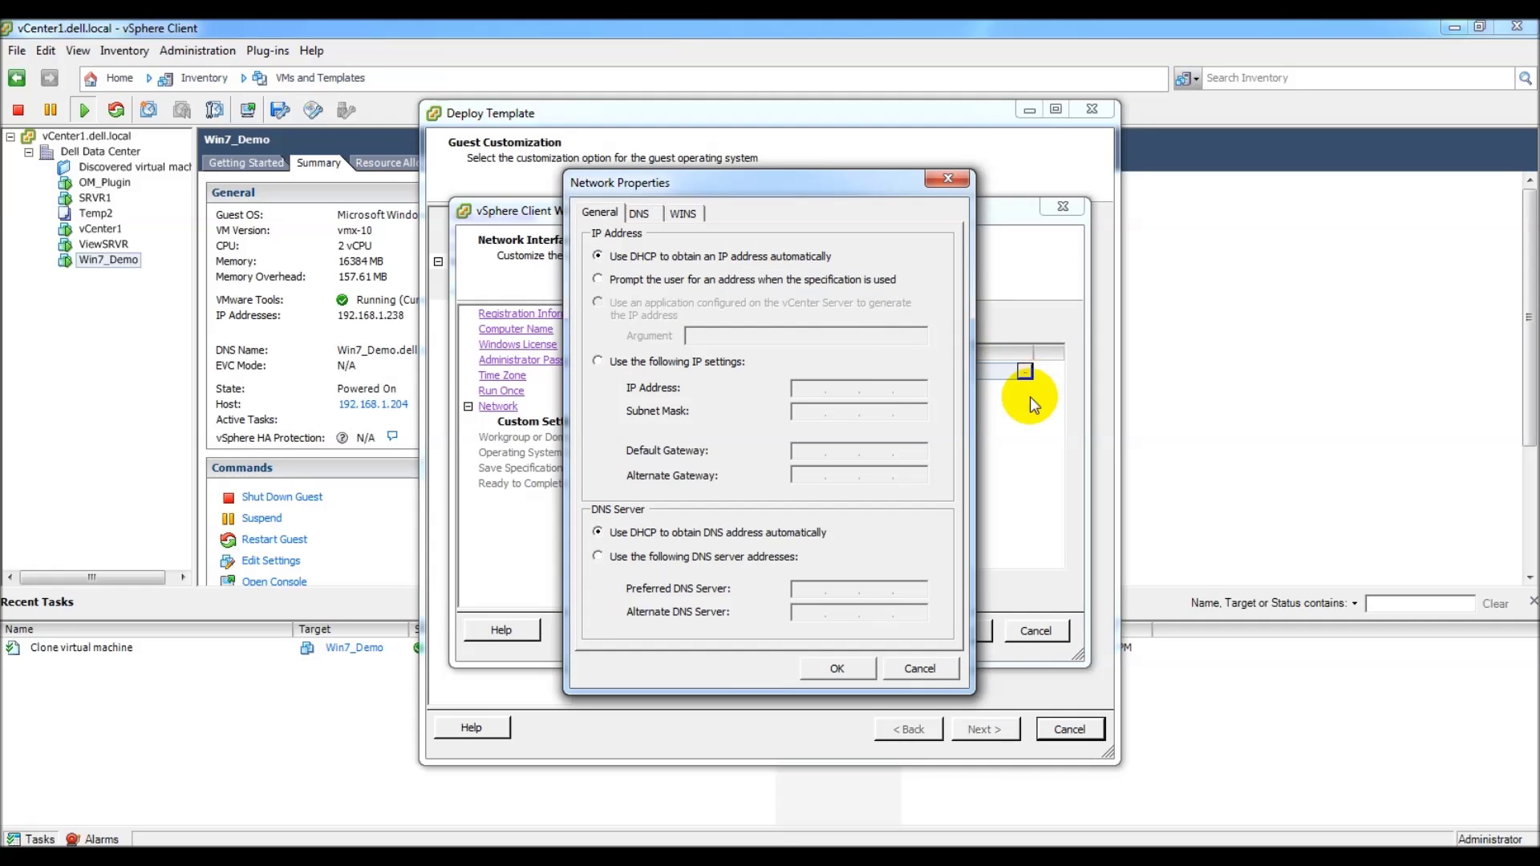
Step: Give NIC1 static IP 192.168.1.245, mask 255.255.255.0, gateway 192.168.1.254, DNS 192.168.1.235
left_click(632, 362)
left_click(810, 388)
type("192.168.1.")
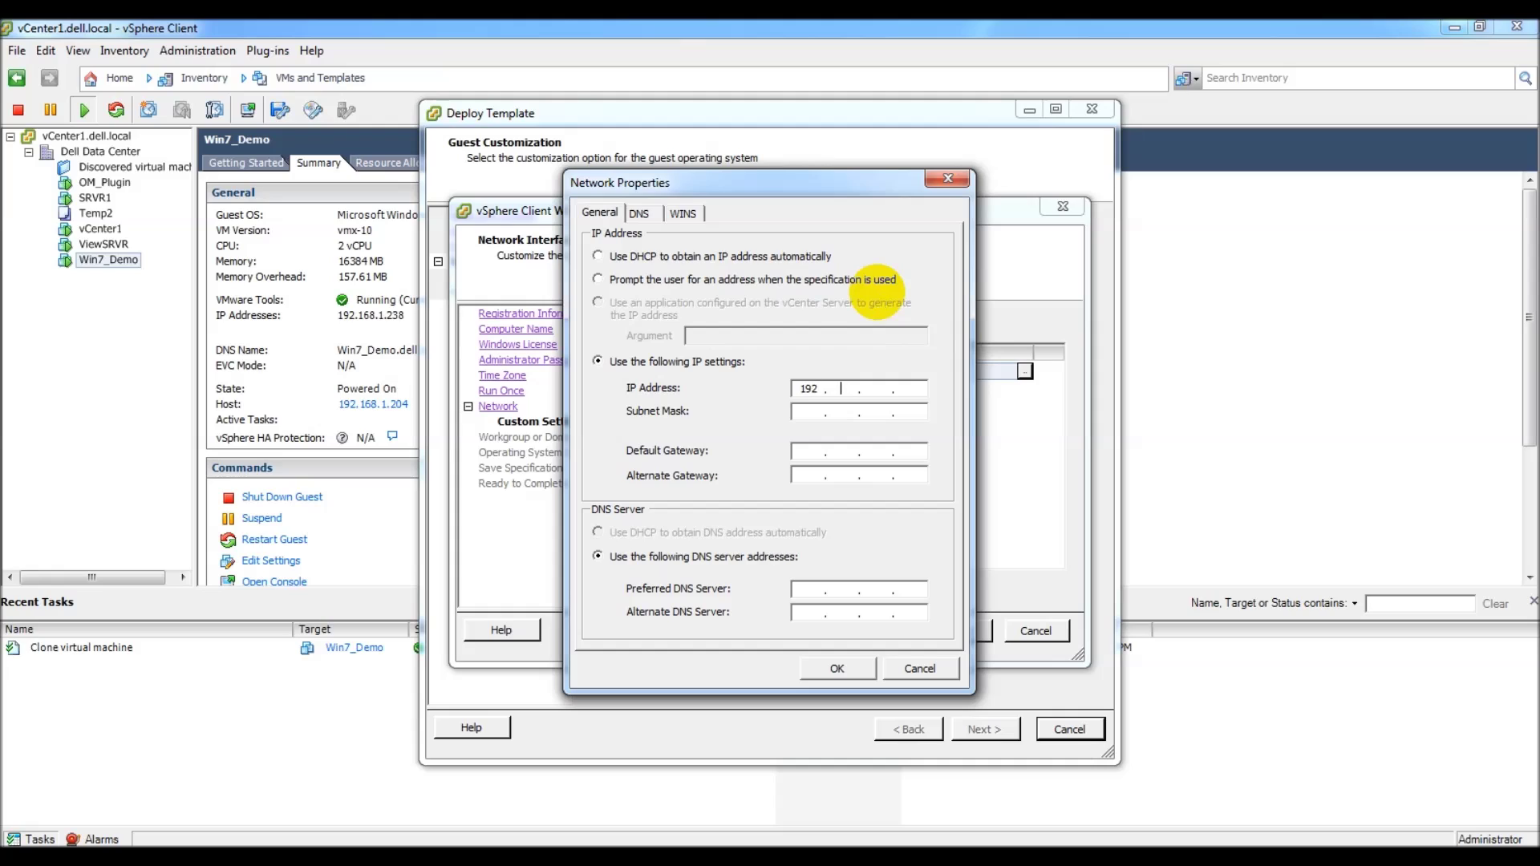
type("245")
key("Tab")
type("255.255.255.0")
key("Tab")
type("192.168.1.254")
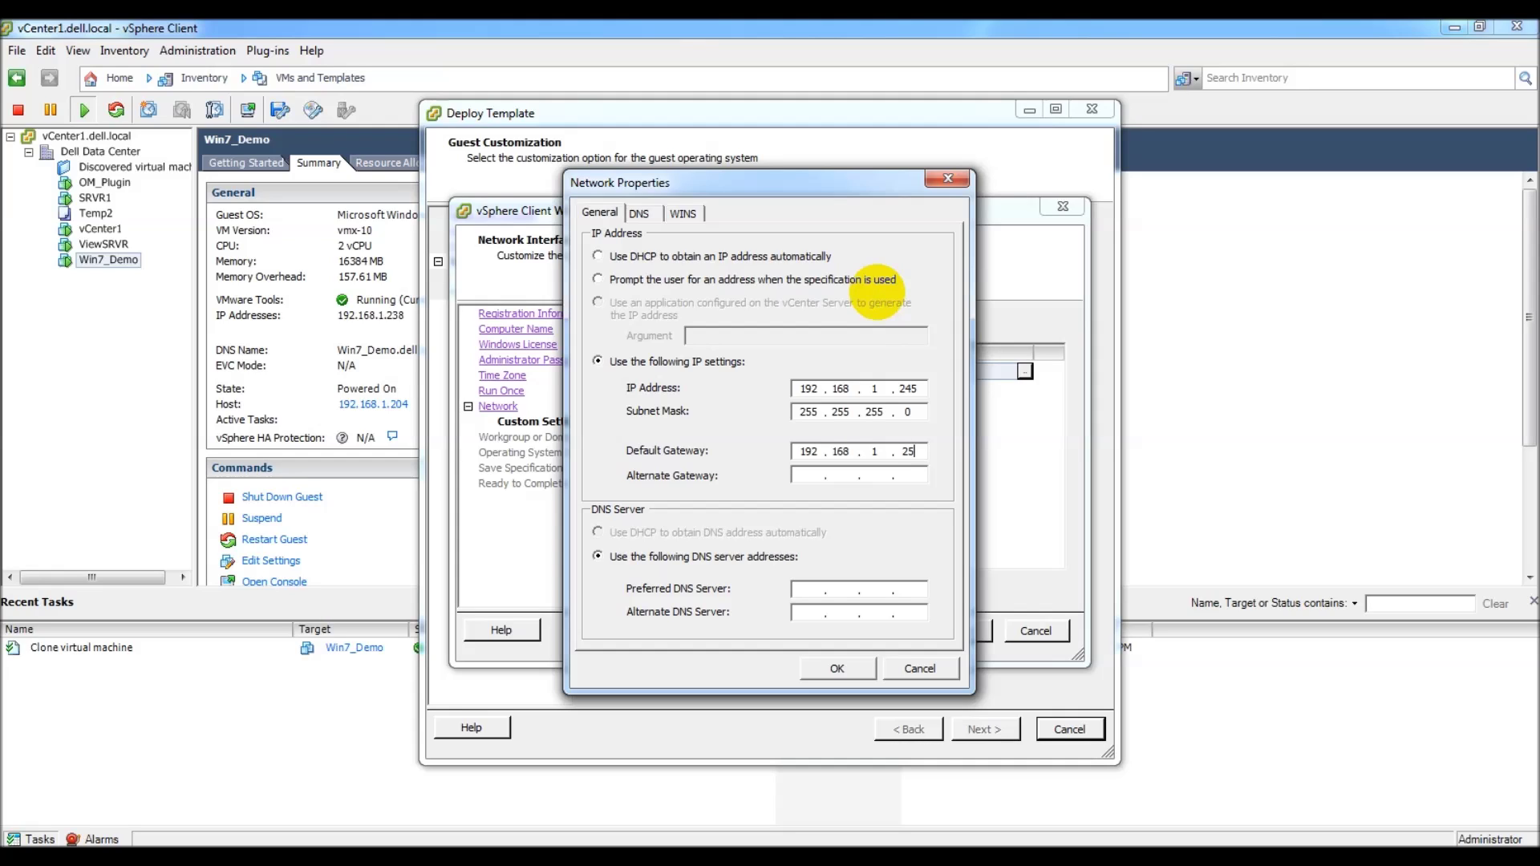
key("Tab")
key("Tab")
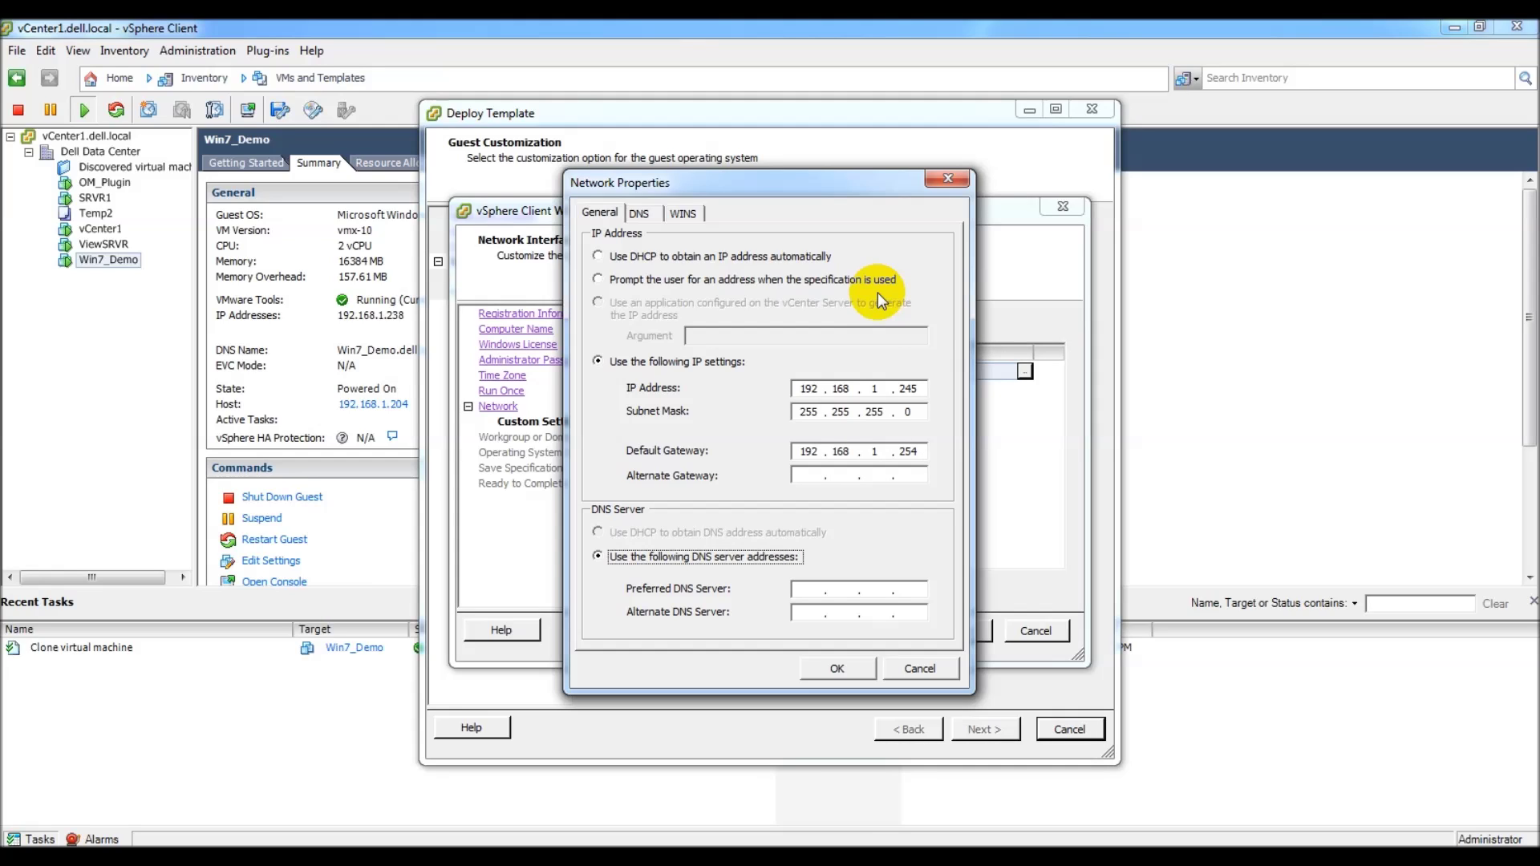
type("192.168.1")
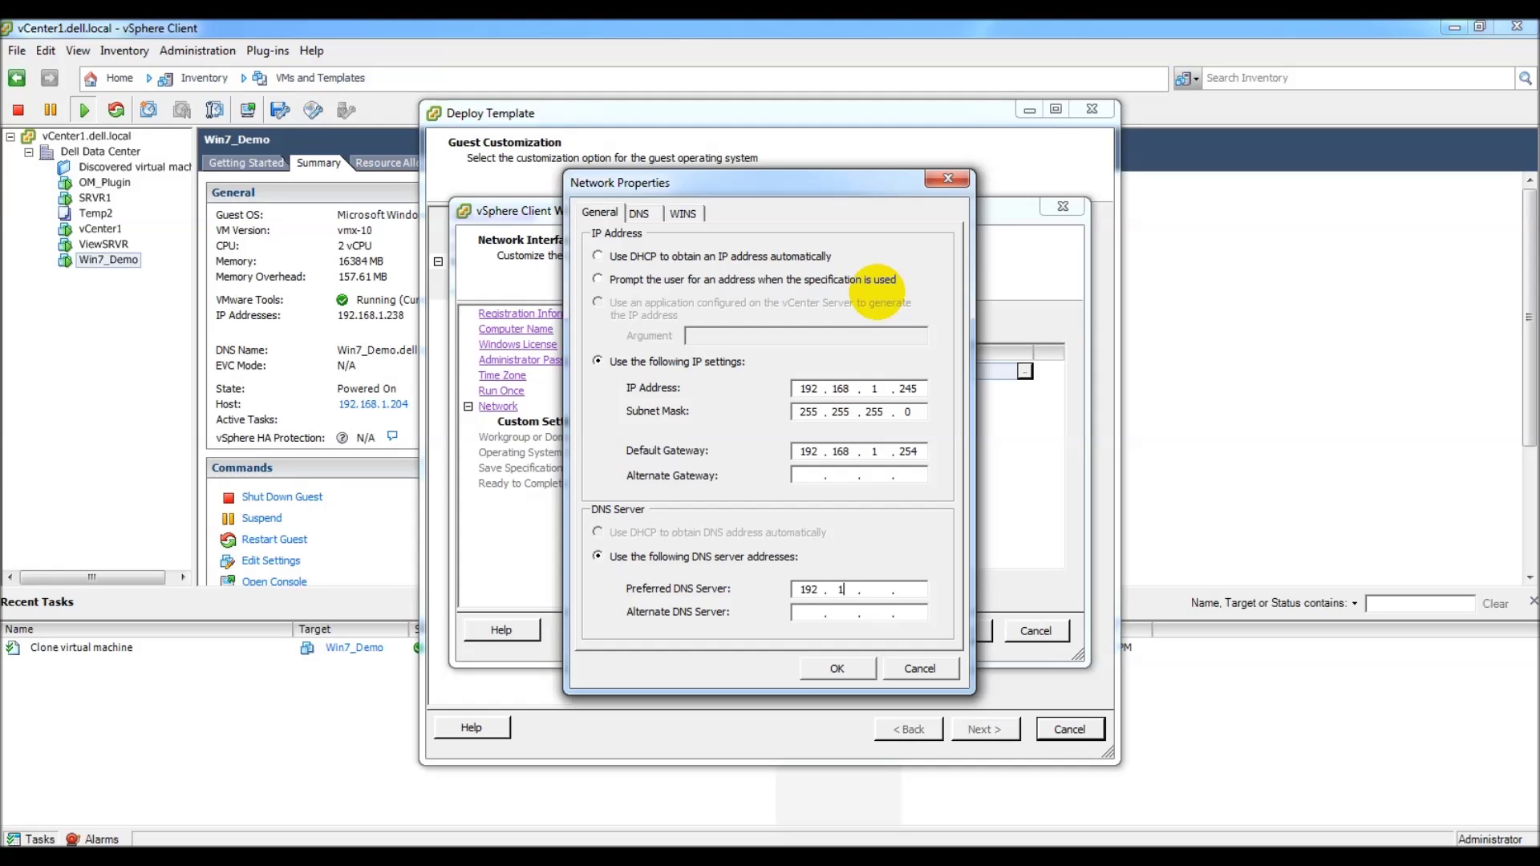
type(".235")
left_click(840, 670)
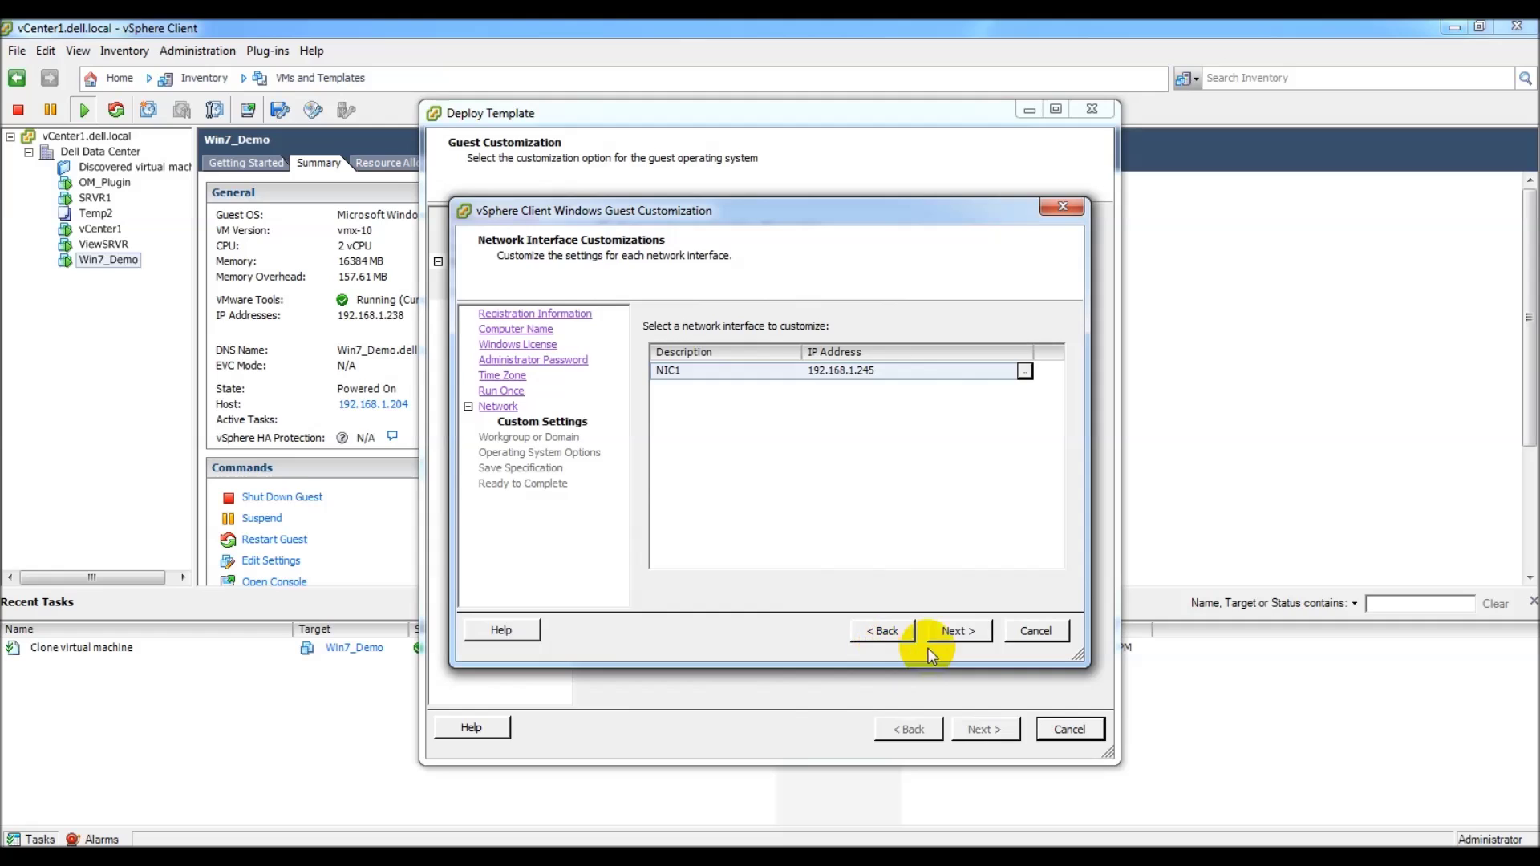
Step: Keep workgroup WORKGROUP and Generate New Security ID enabled in the customization wizard
left_click(955, 633)
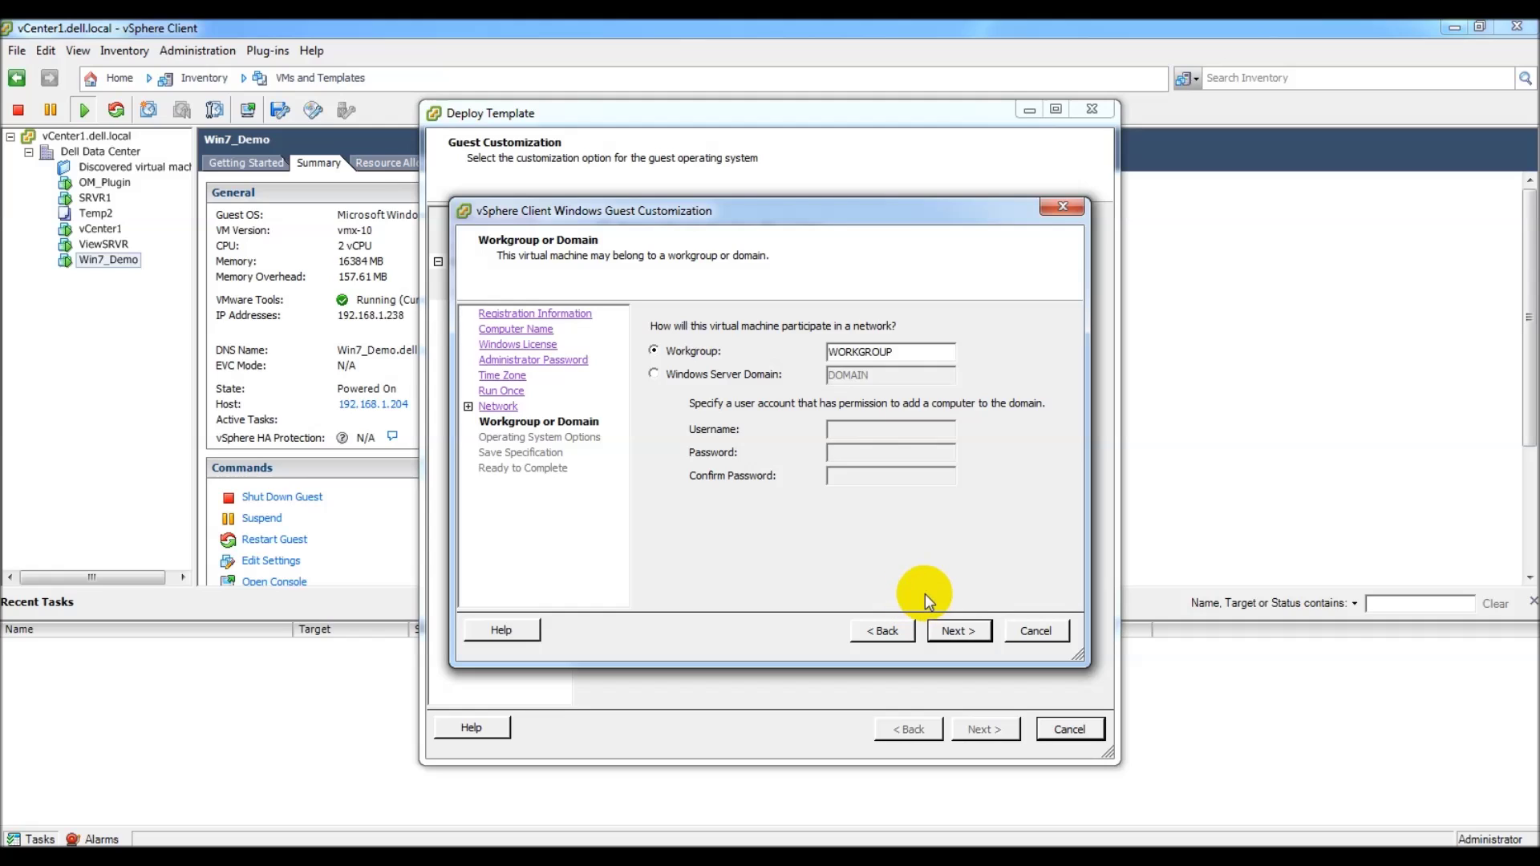
left_click(962, 631)
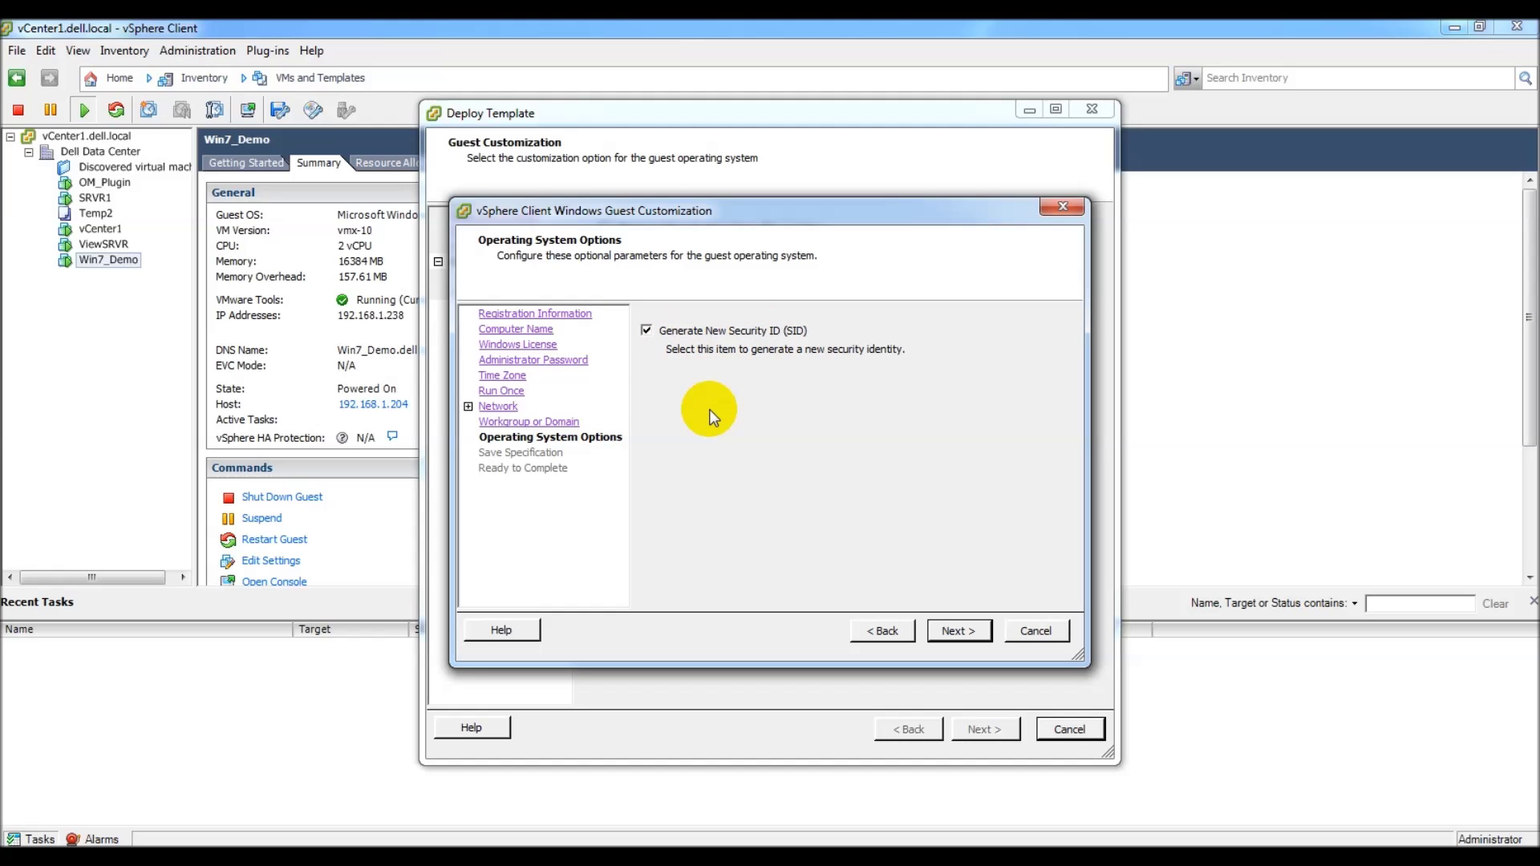
left_click(954, 631)
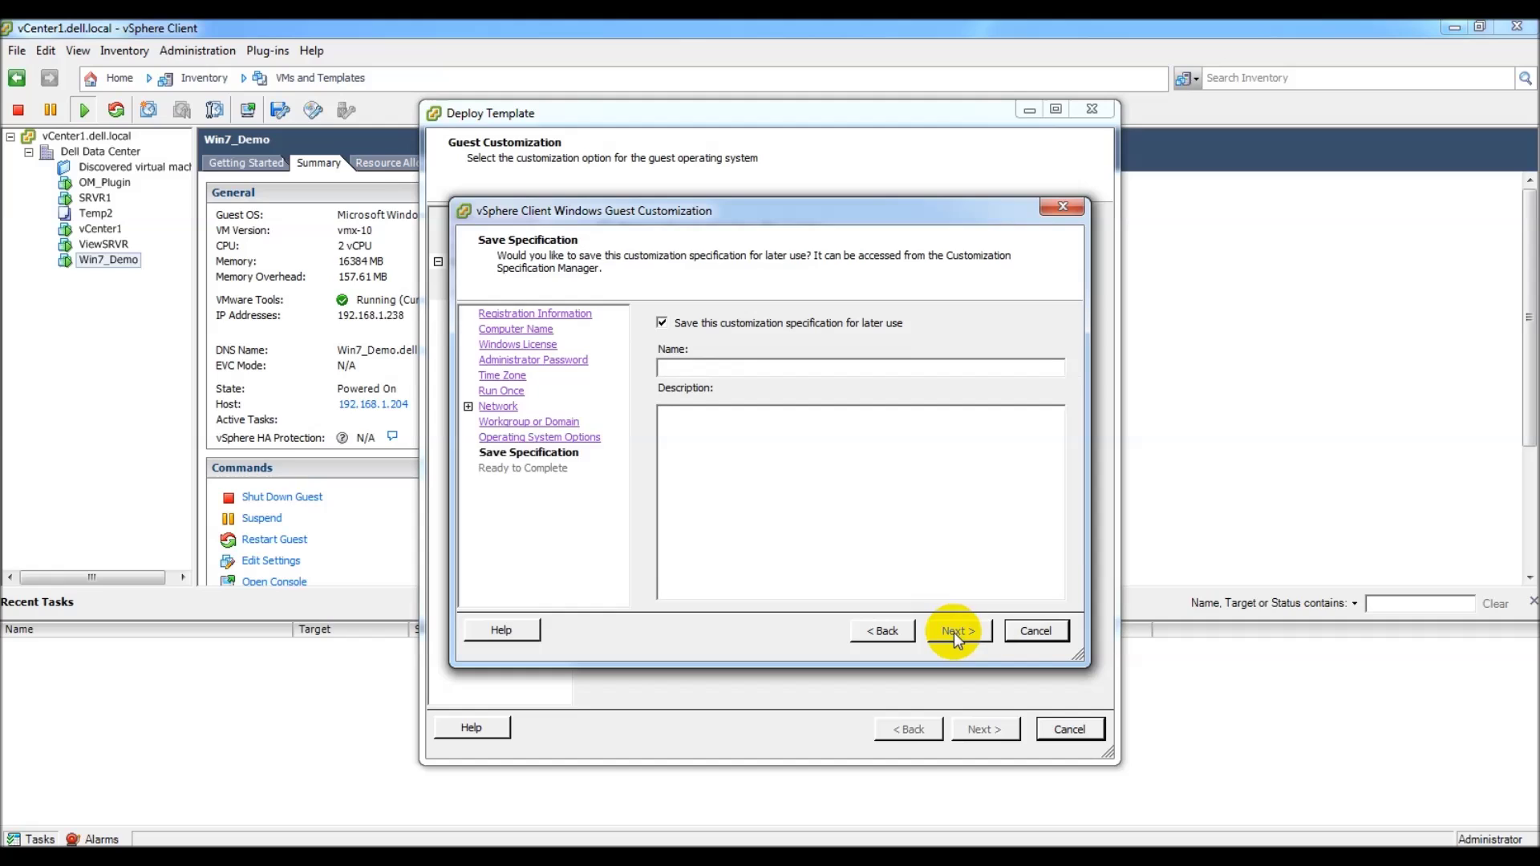
Step: Name the customization specification DellTemp3, review its summary, and finish guest customization
left_click(719, 367)
type("Dell")
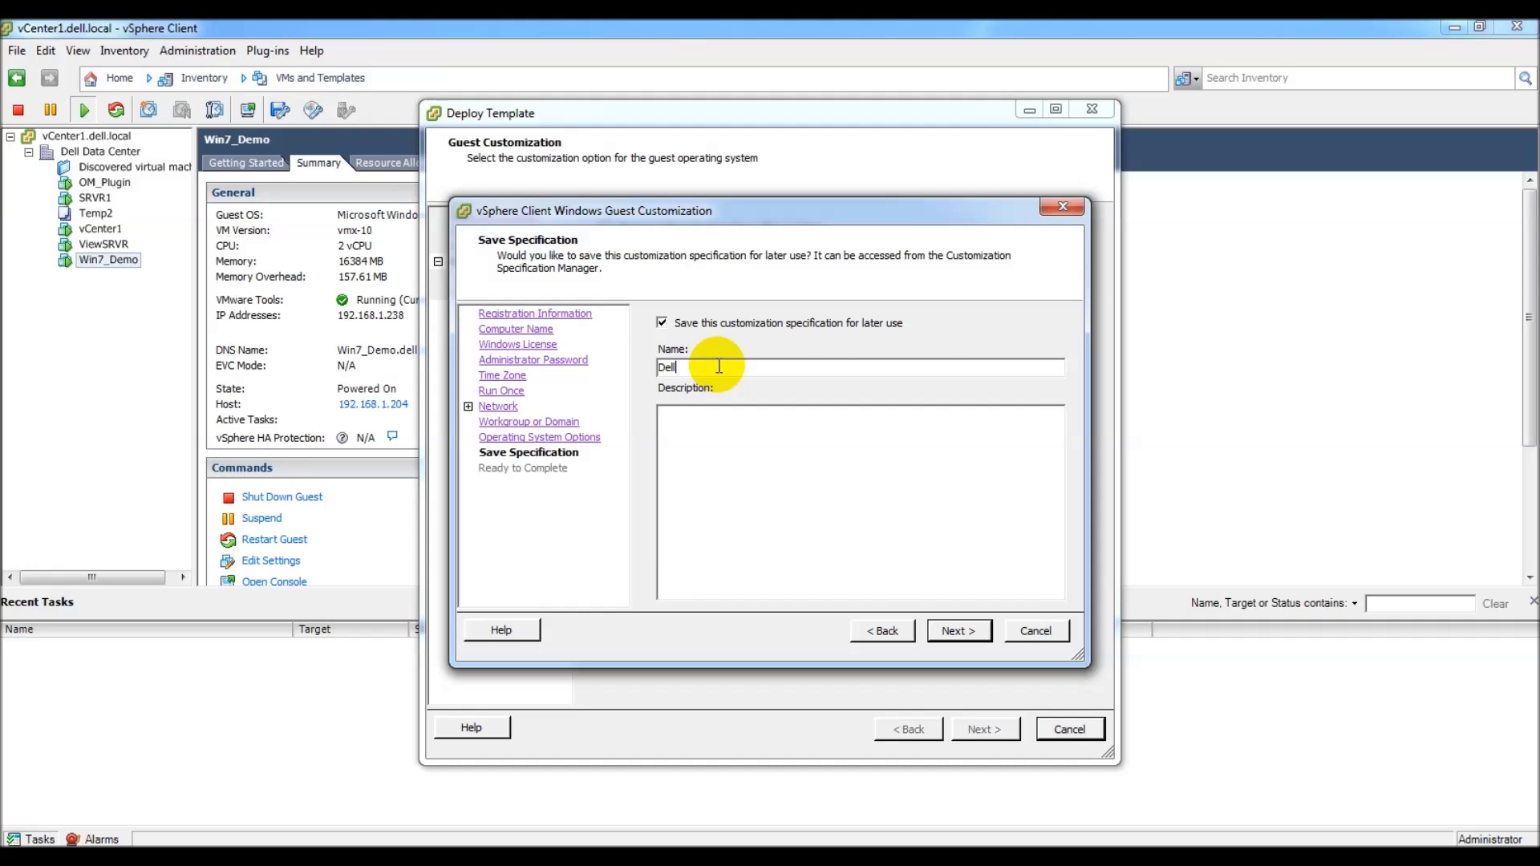
type("Temp3")
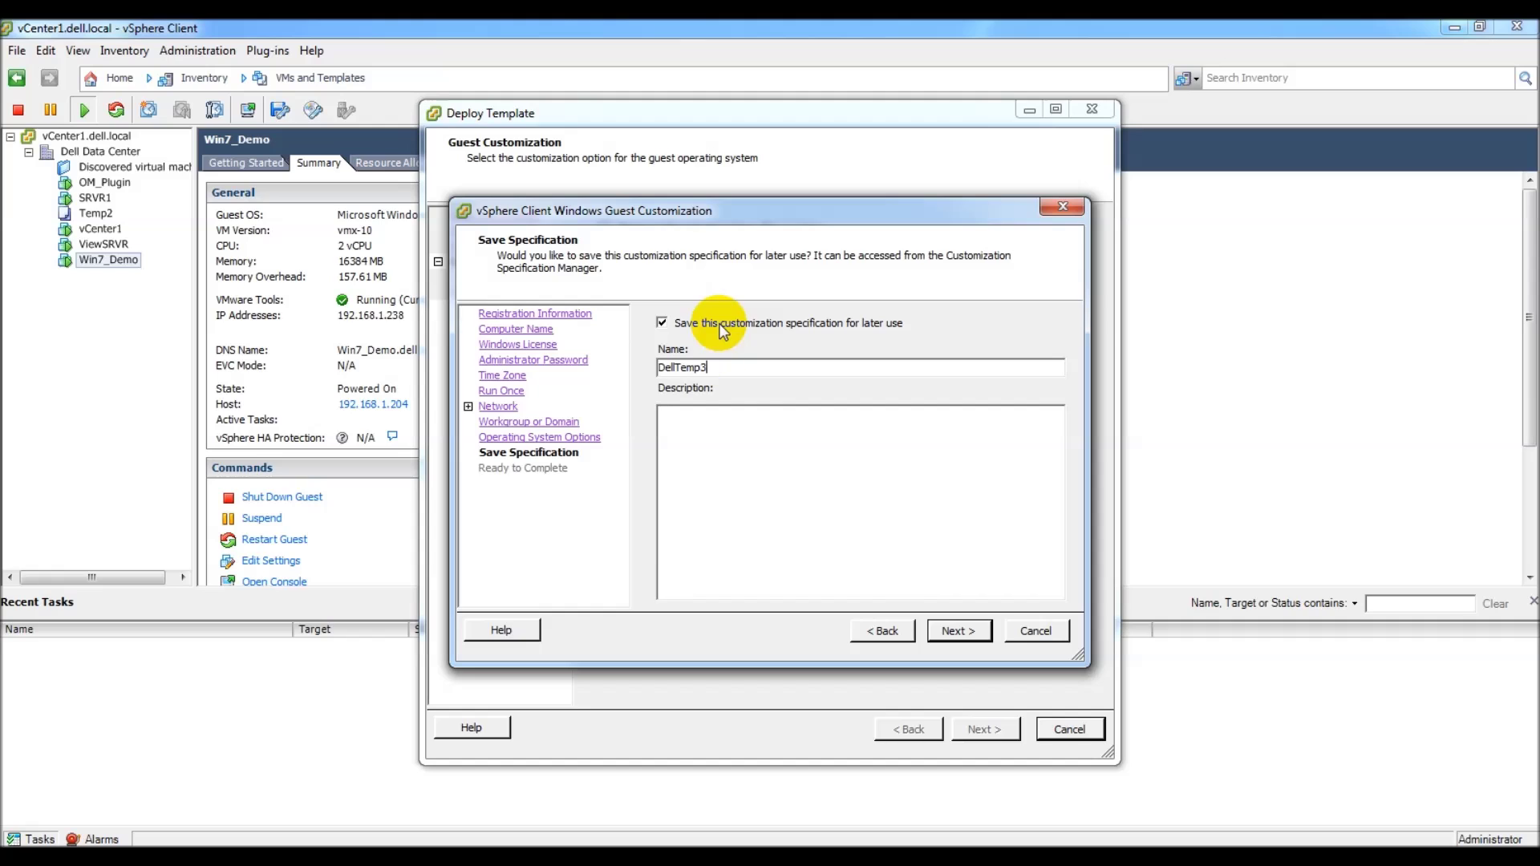
left_click(962, 633)
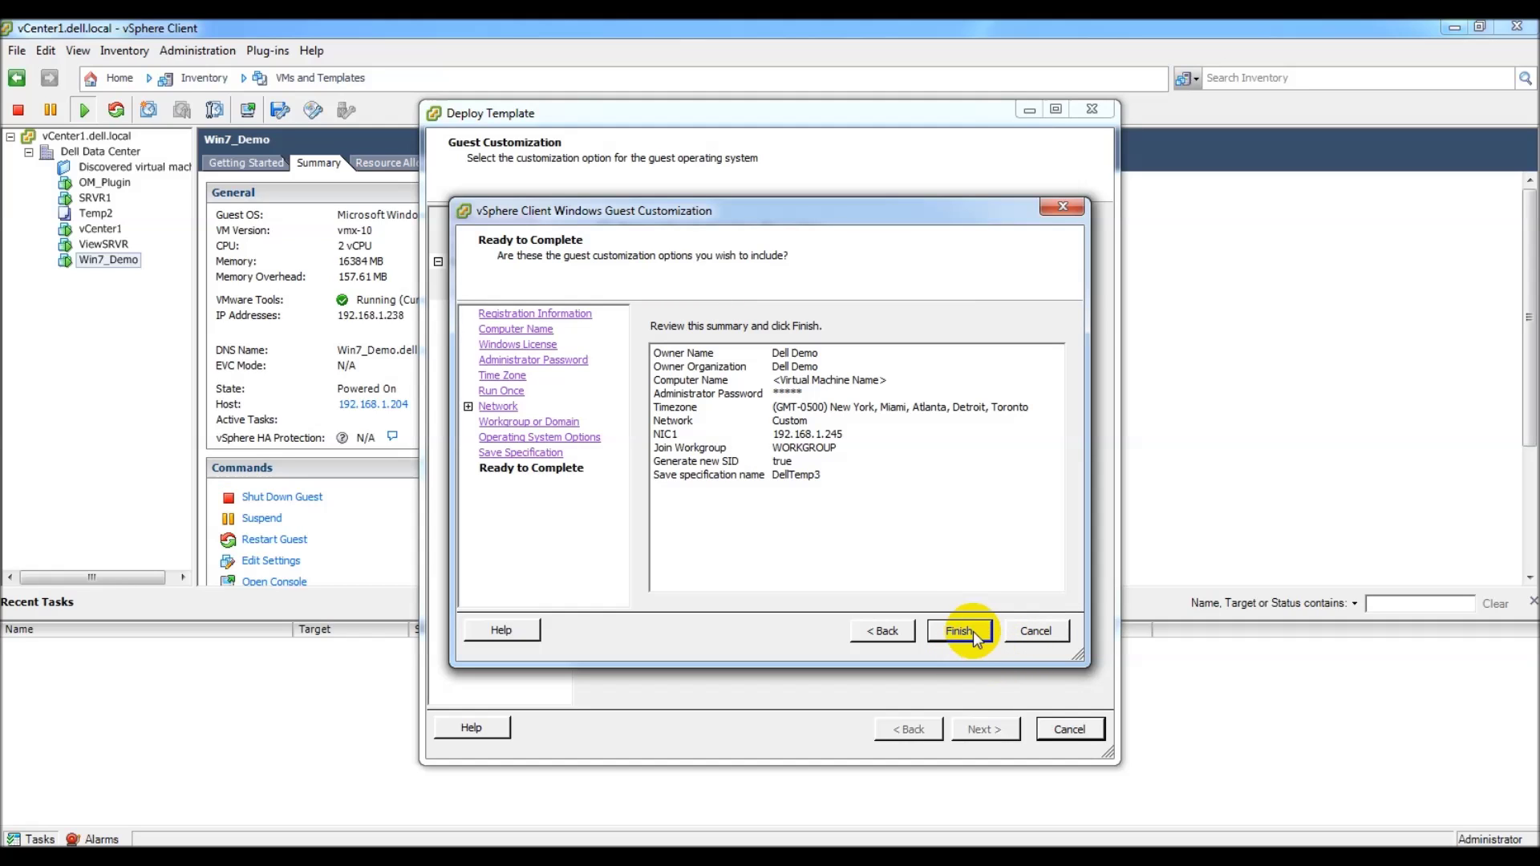
left_click(965, 632)
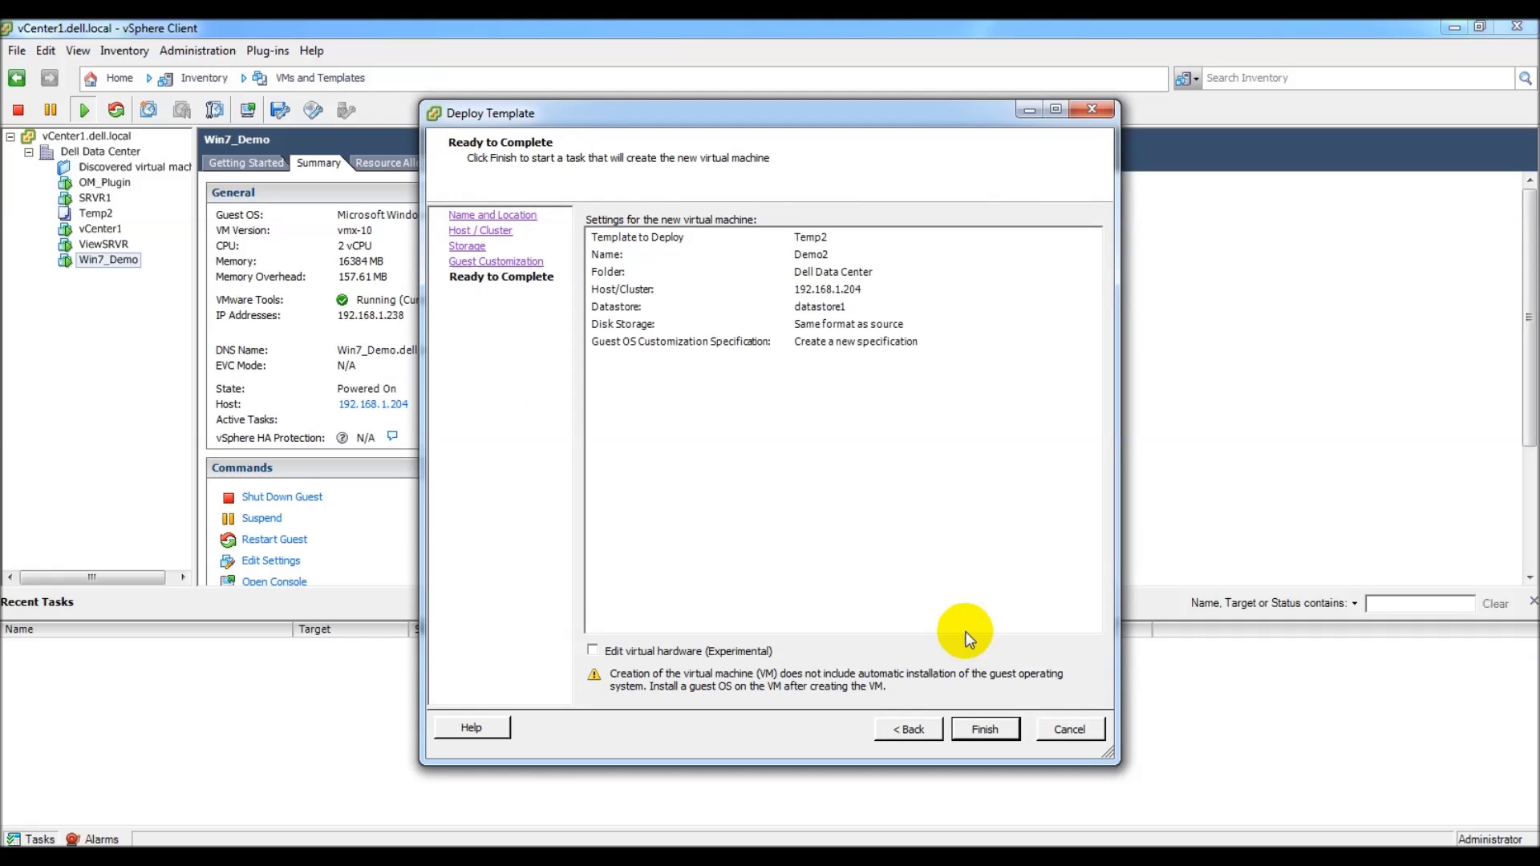
Step: Finish the Deploy Template wizard to clone Demo2 from the Temp2 template
left_click(979, 731)
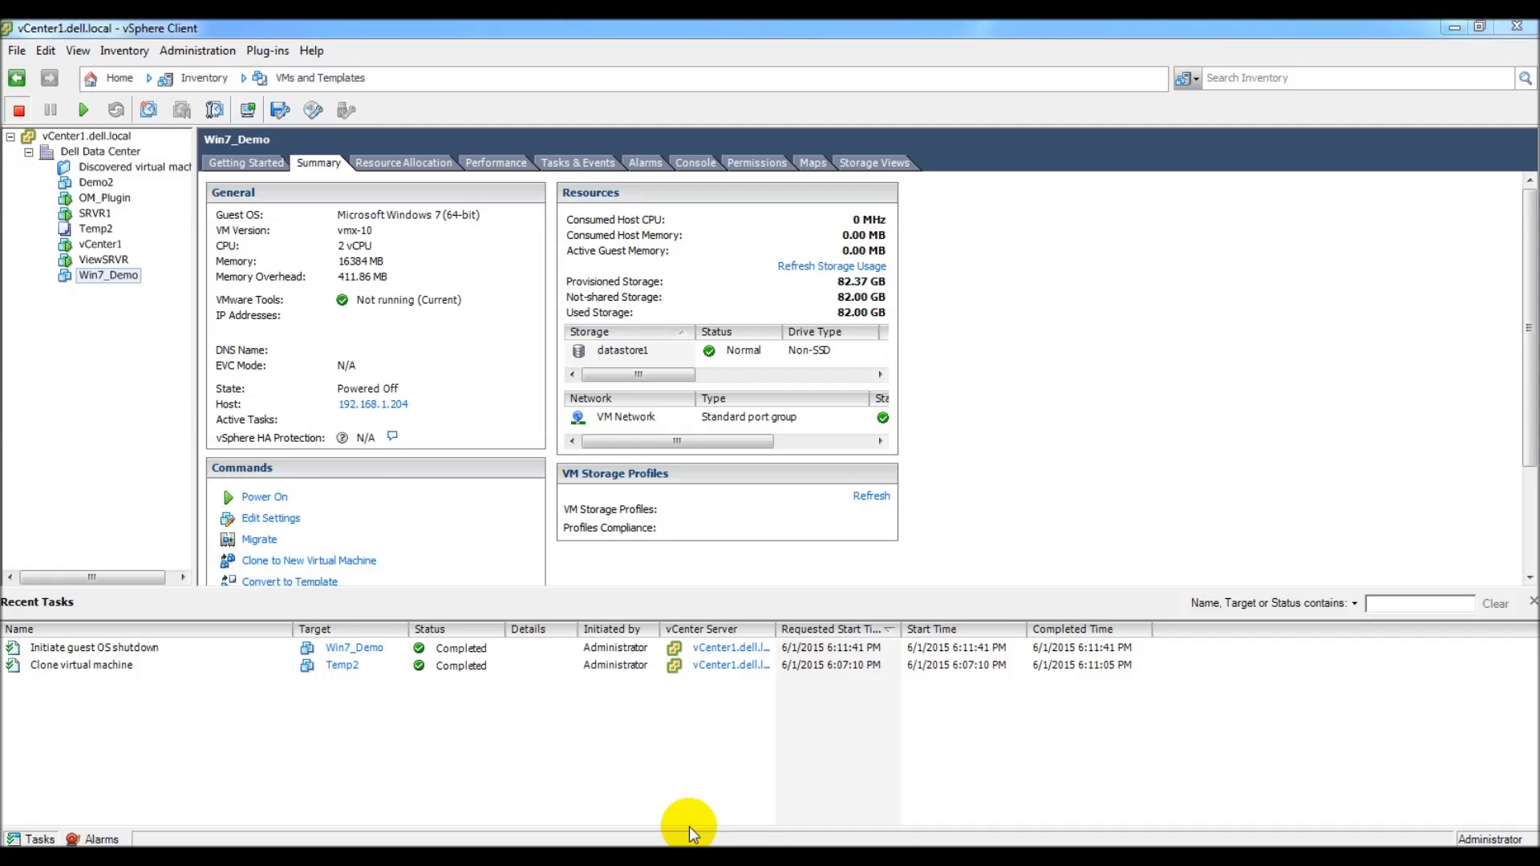
Step: Power on Demo2 and move its console window up and left while it boots
left_click(100, 184)
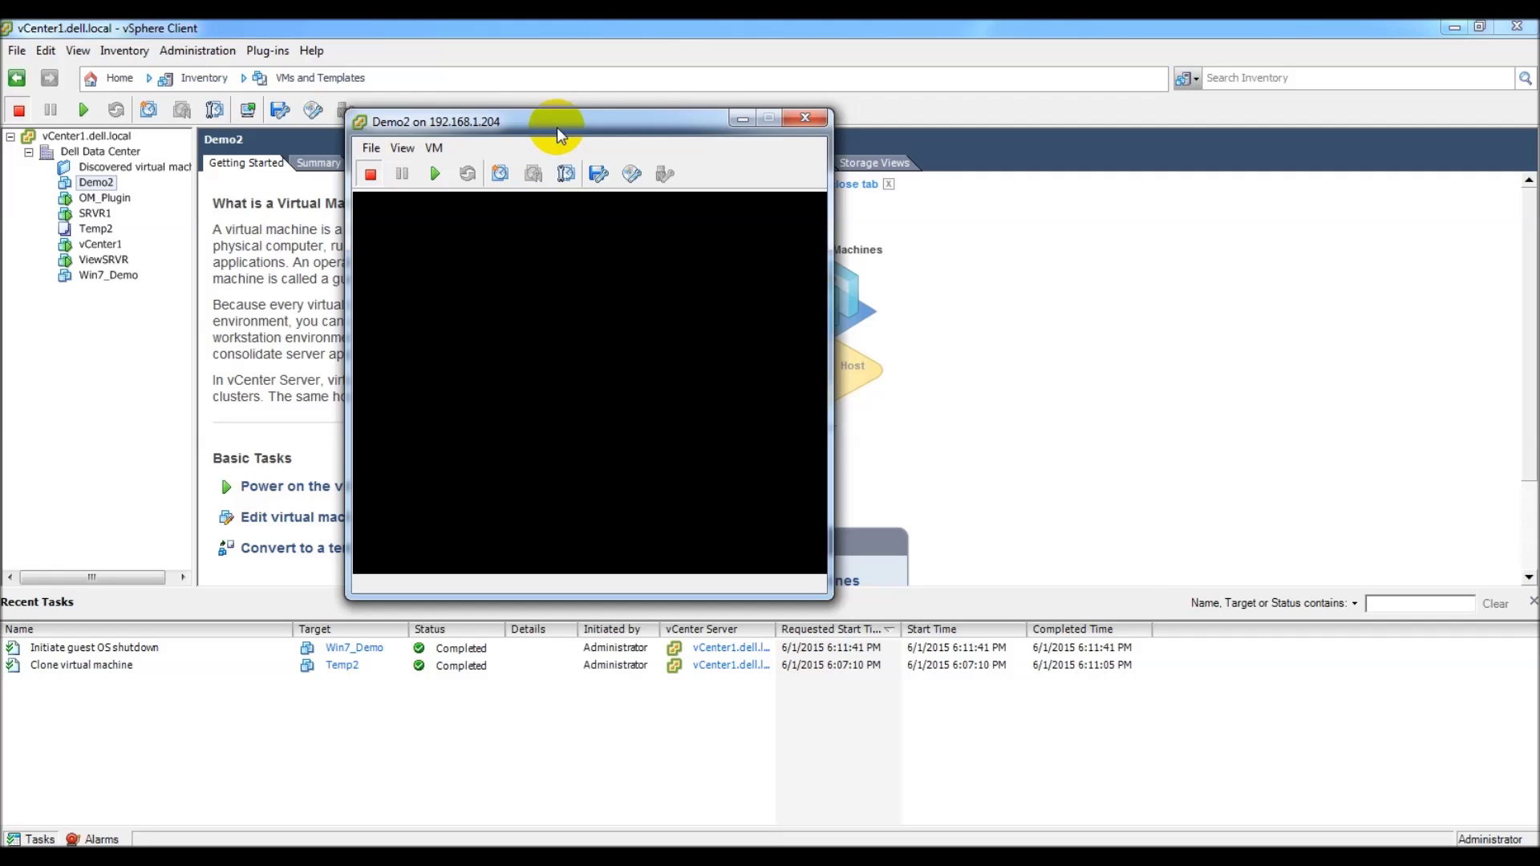
left_click(432, 178)
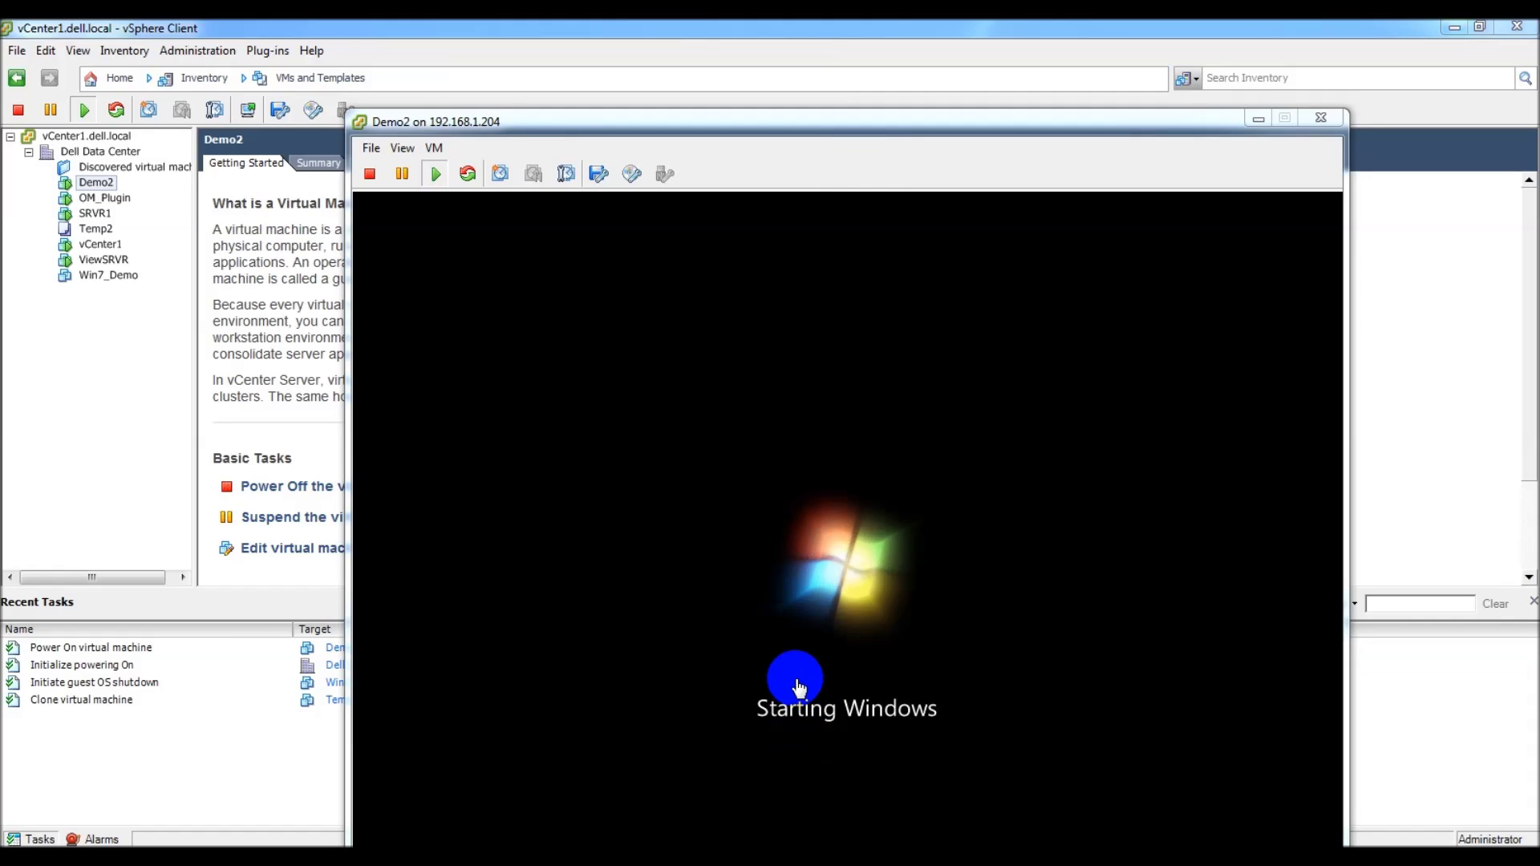
left_click_drag(718, 125, 649, 72)
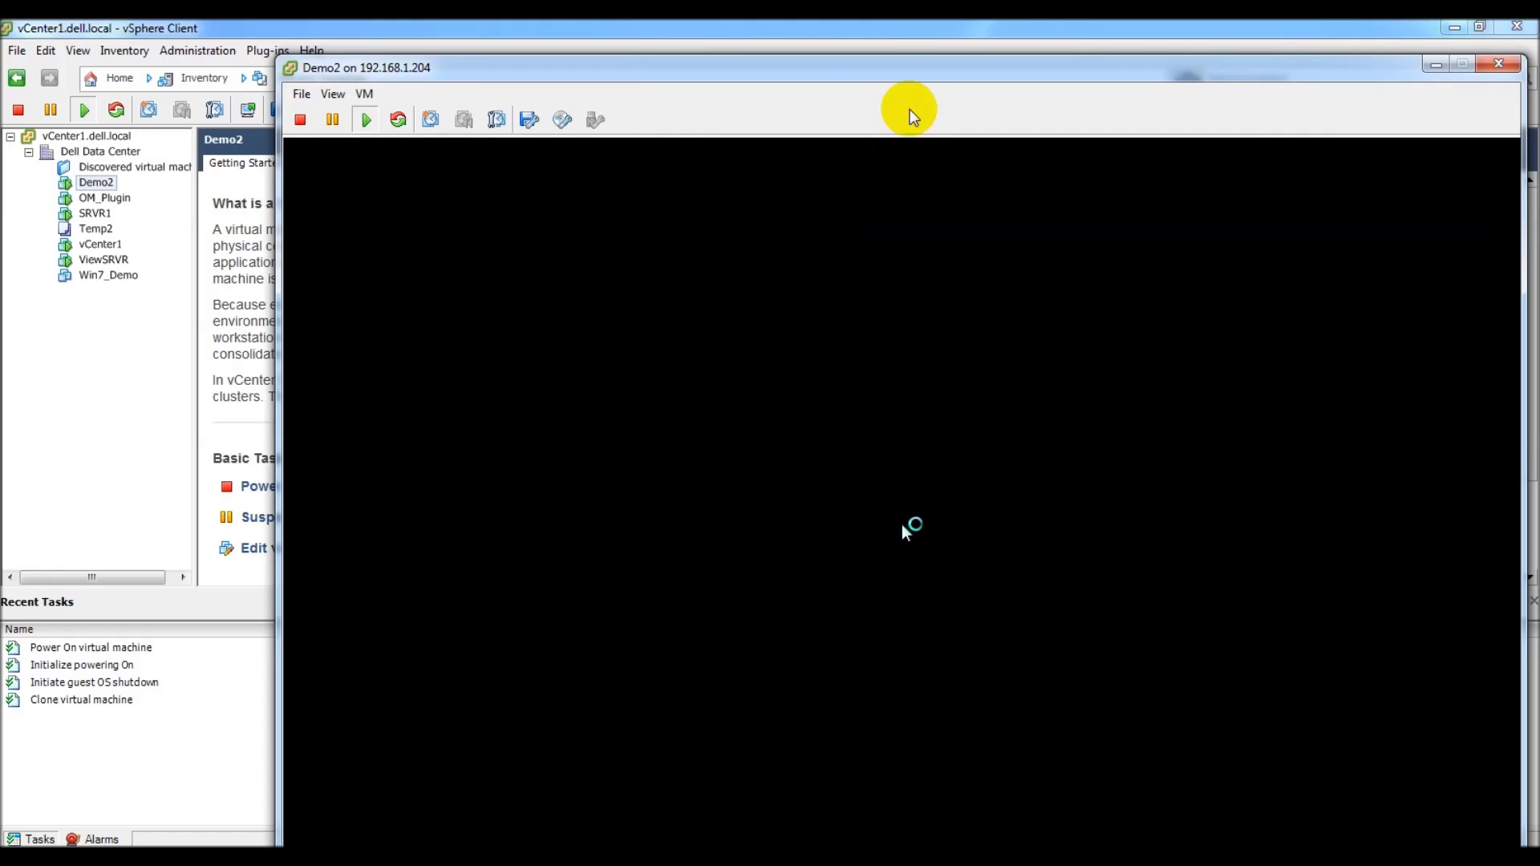
left_click_drag(921, 69, 813, 32)
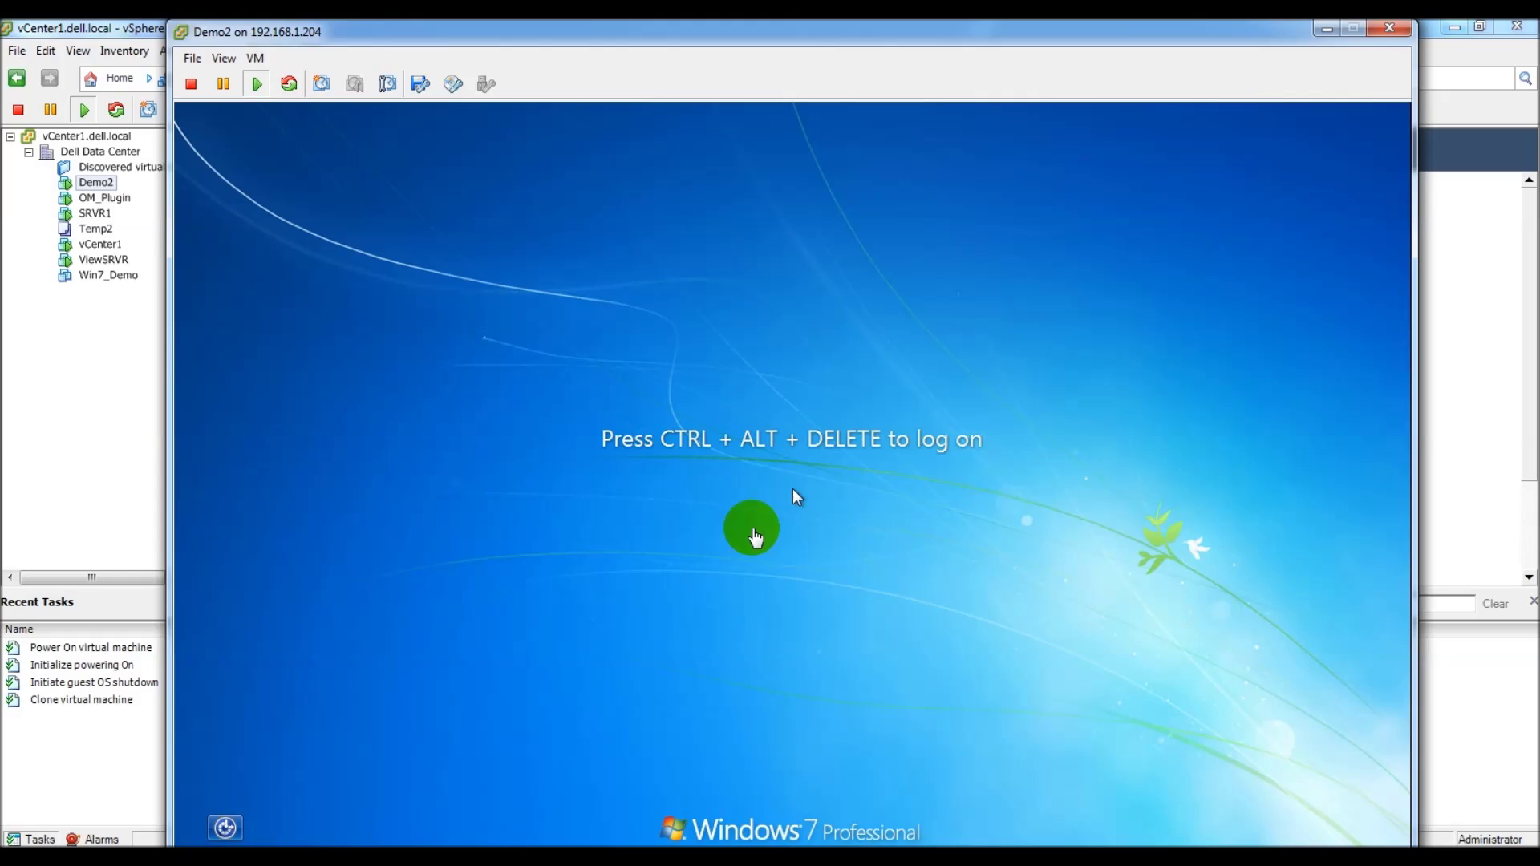
Step: Give the Demo2 console input control to log on to Windows 7
left_click(793, 496)
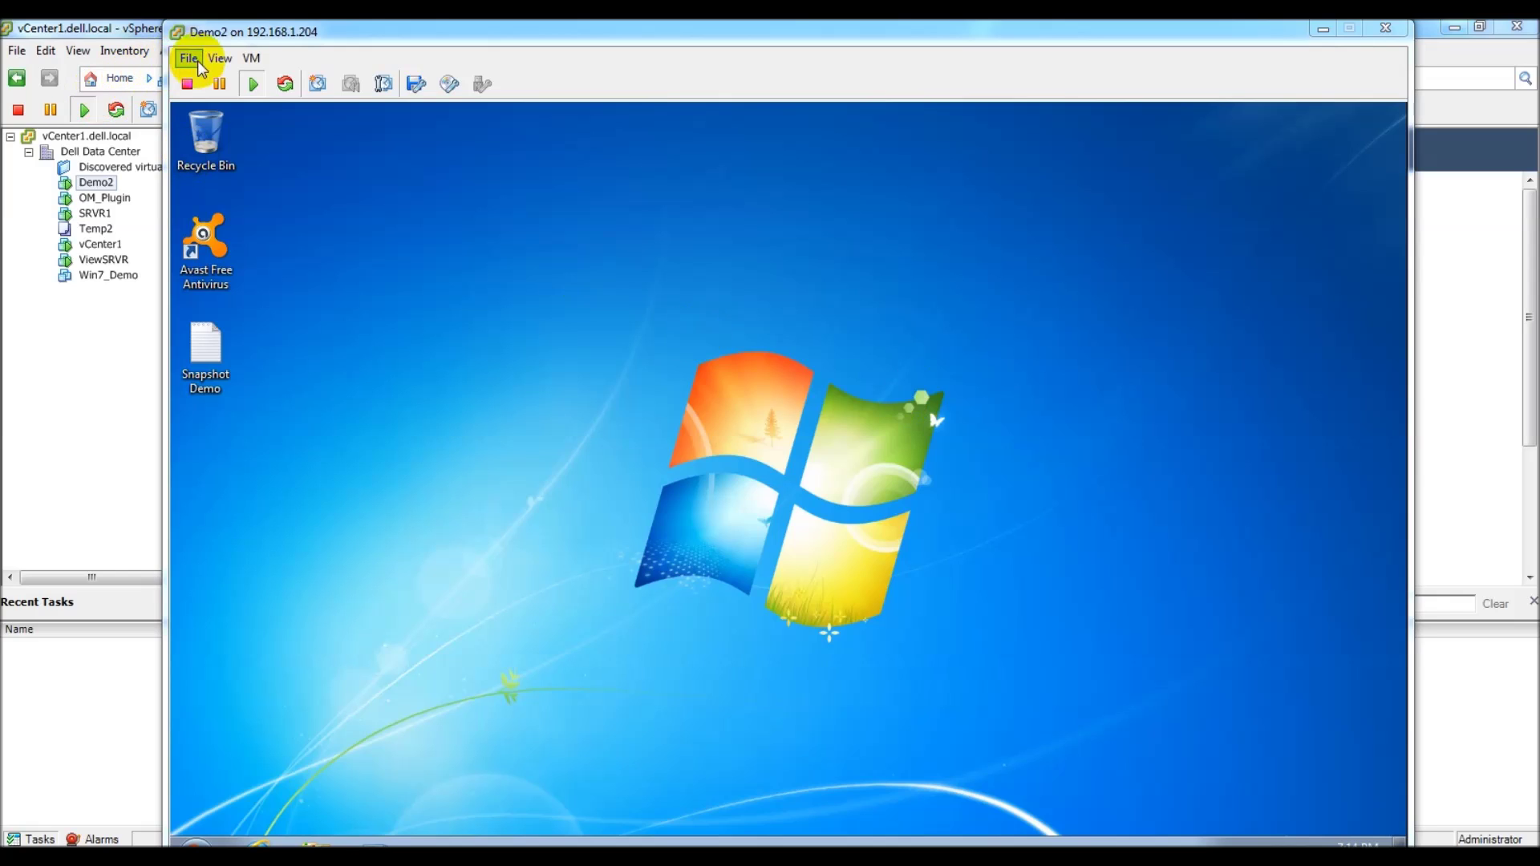
Step: Shut down Demo2's guest OS via VM > Power > Shut Down Guest and confirm
left_click(251, 59)
left_click(254, 59)
left_click(254, 59)
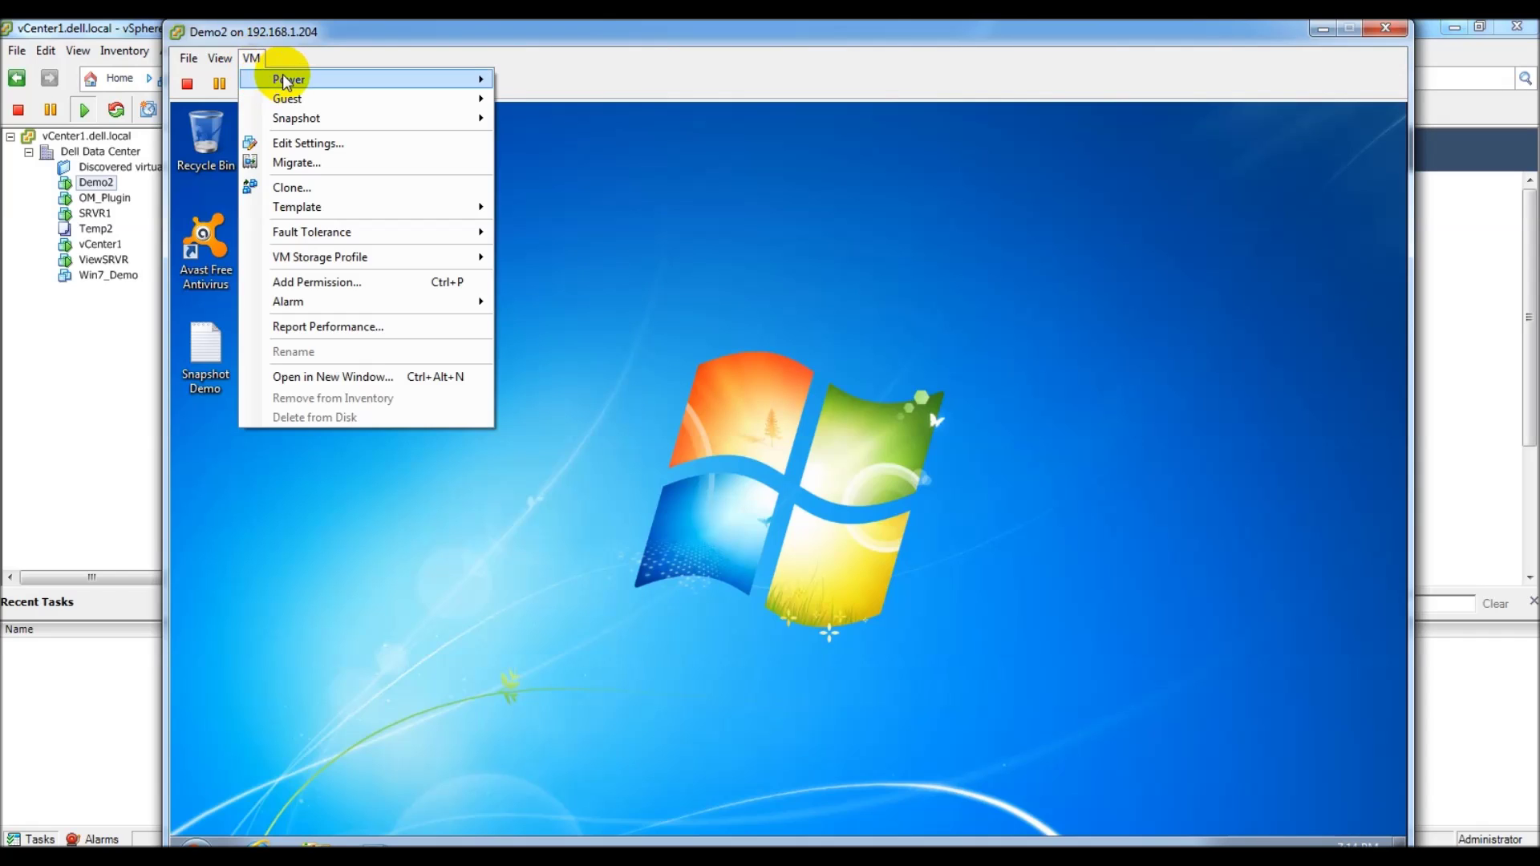
mouse_move(324, 80)
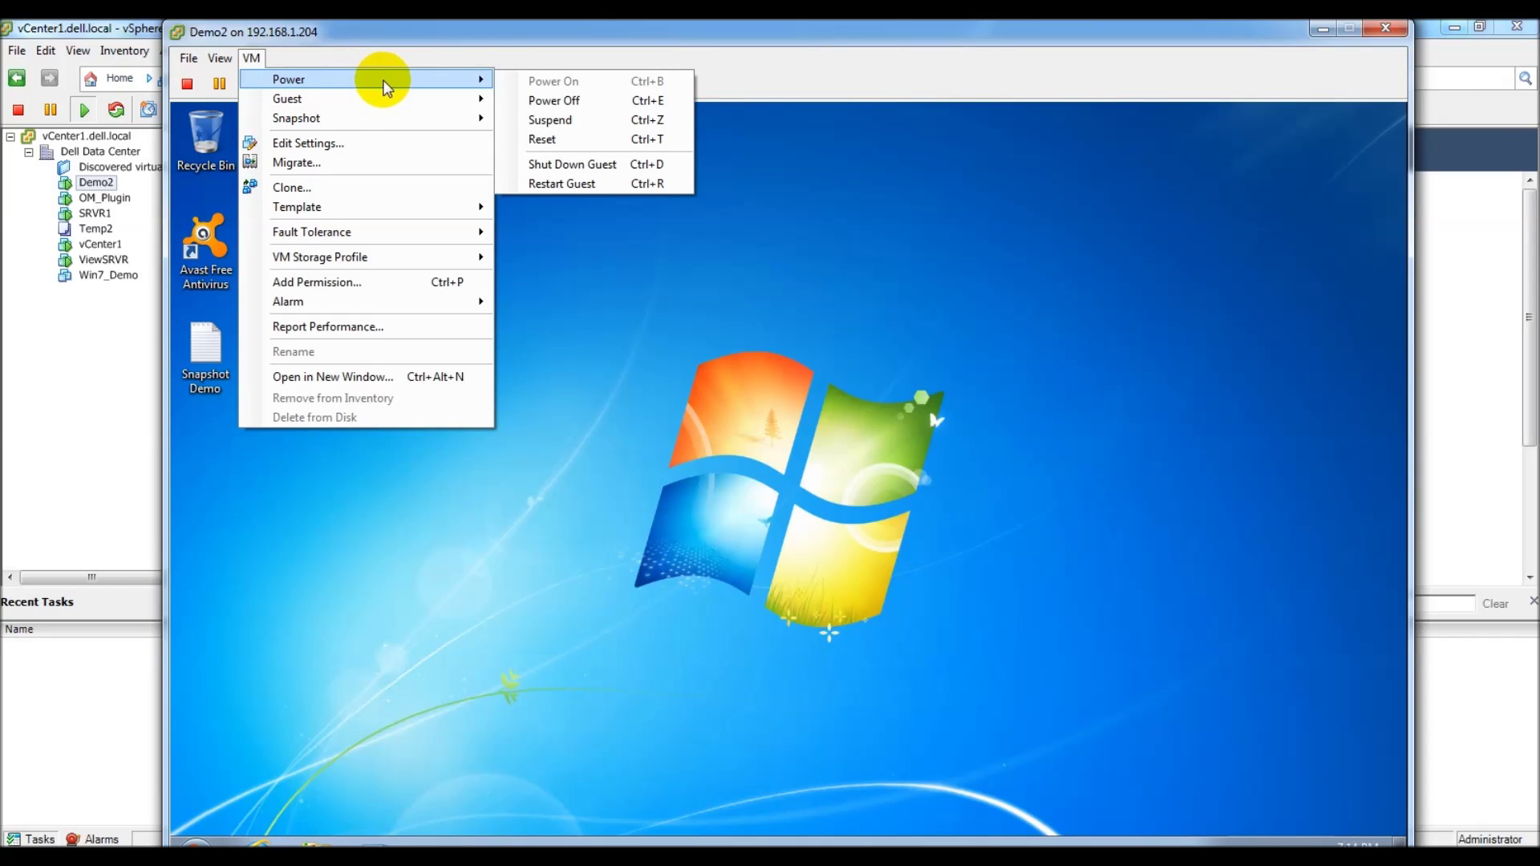
left_click(615, 168)
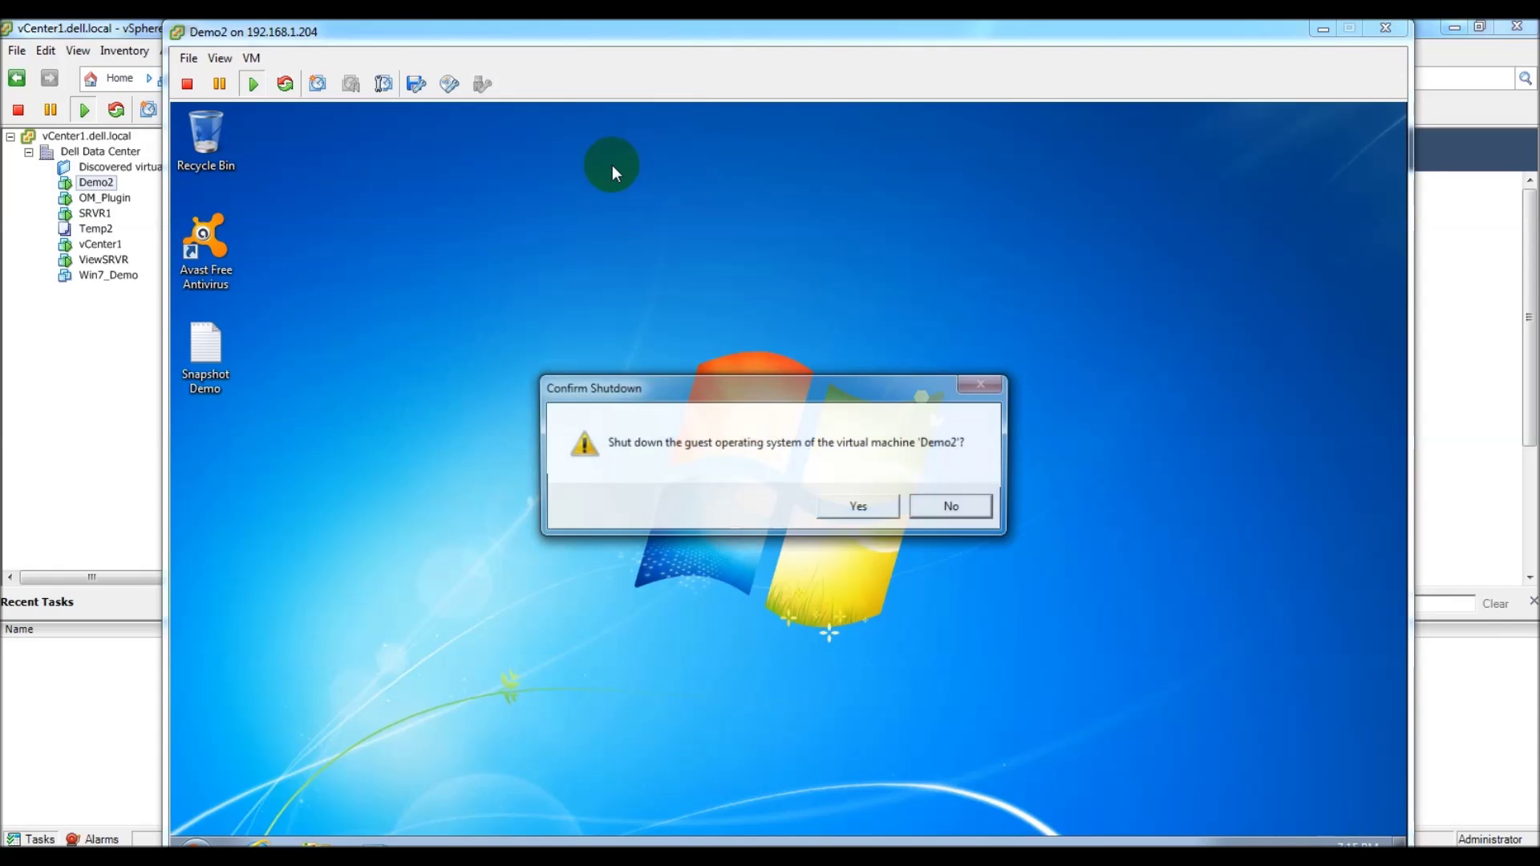
left_click(858, 507)
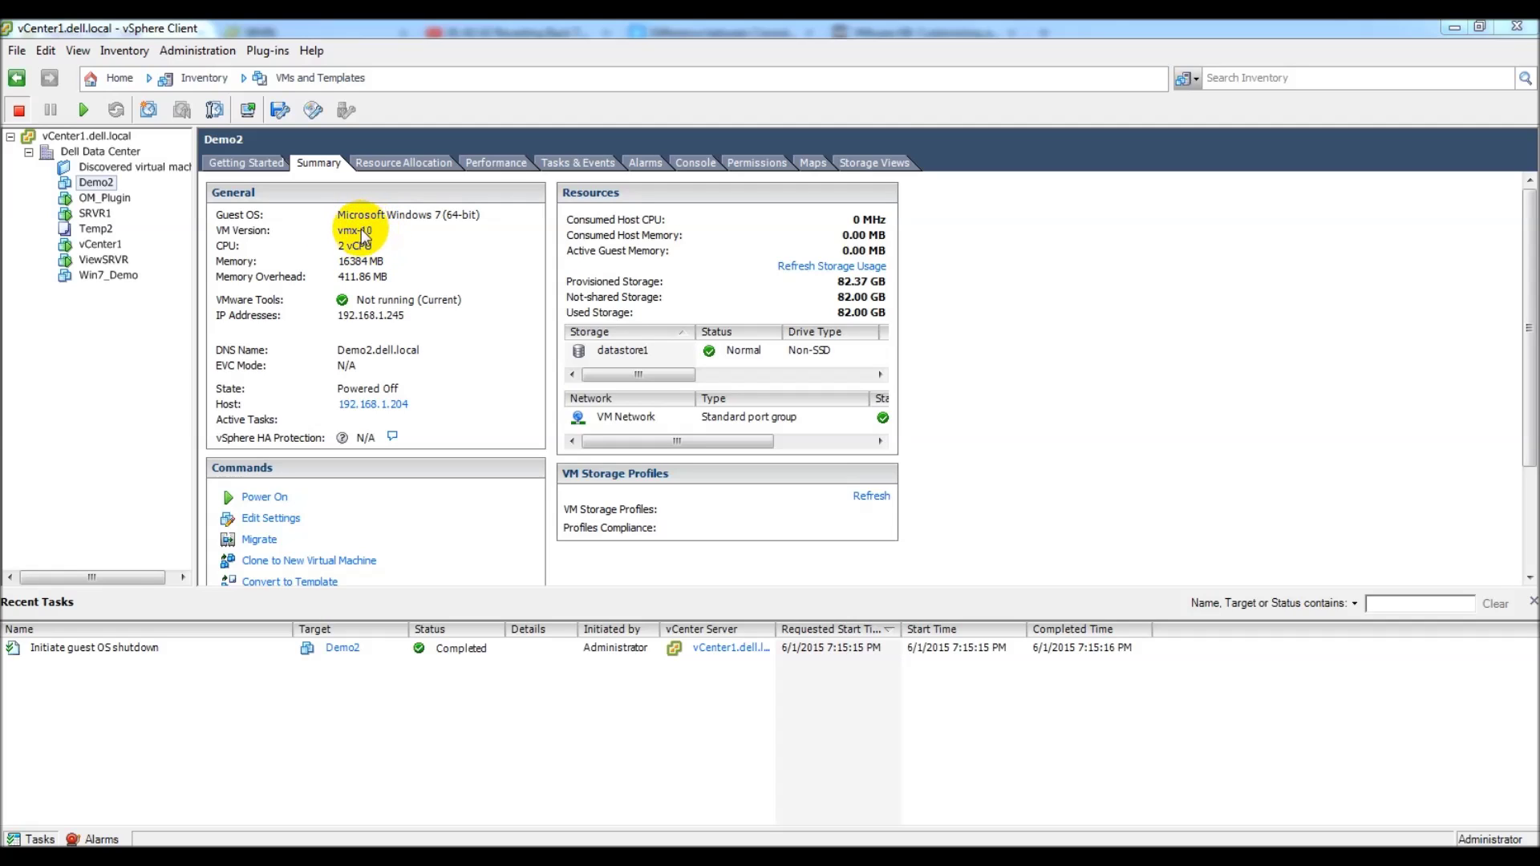
Step: Try Demo2's Edit Settings, dismiss the version 10 notice, and switch to the vSphere Web Client
right_click(99, 187)
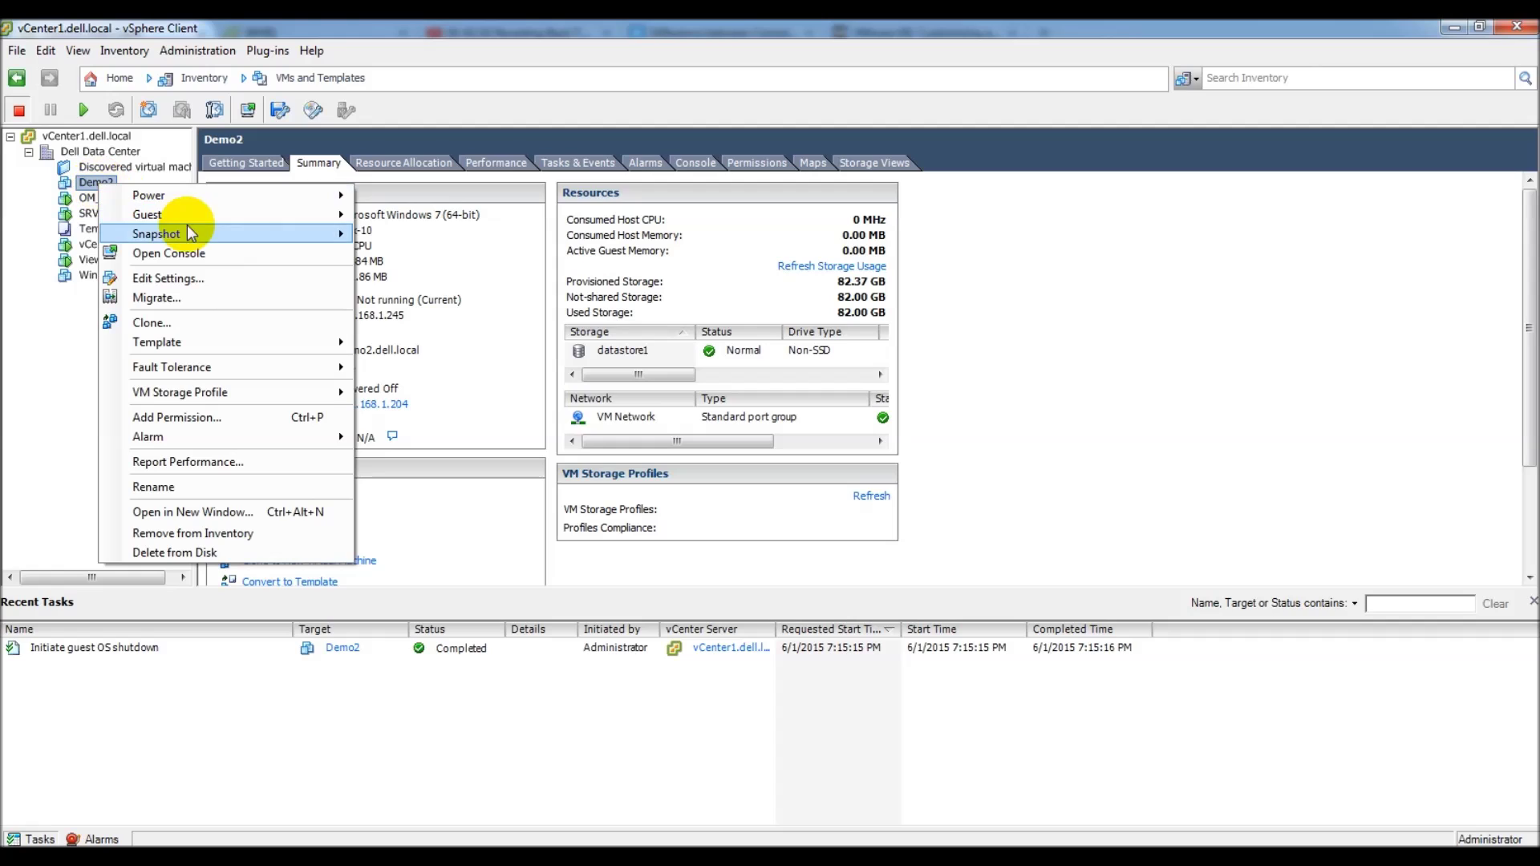
left_click(165, 279)
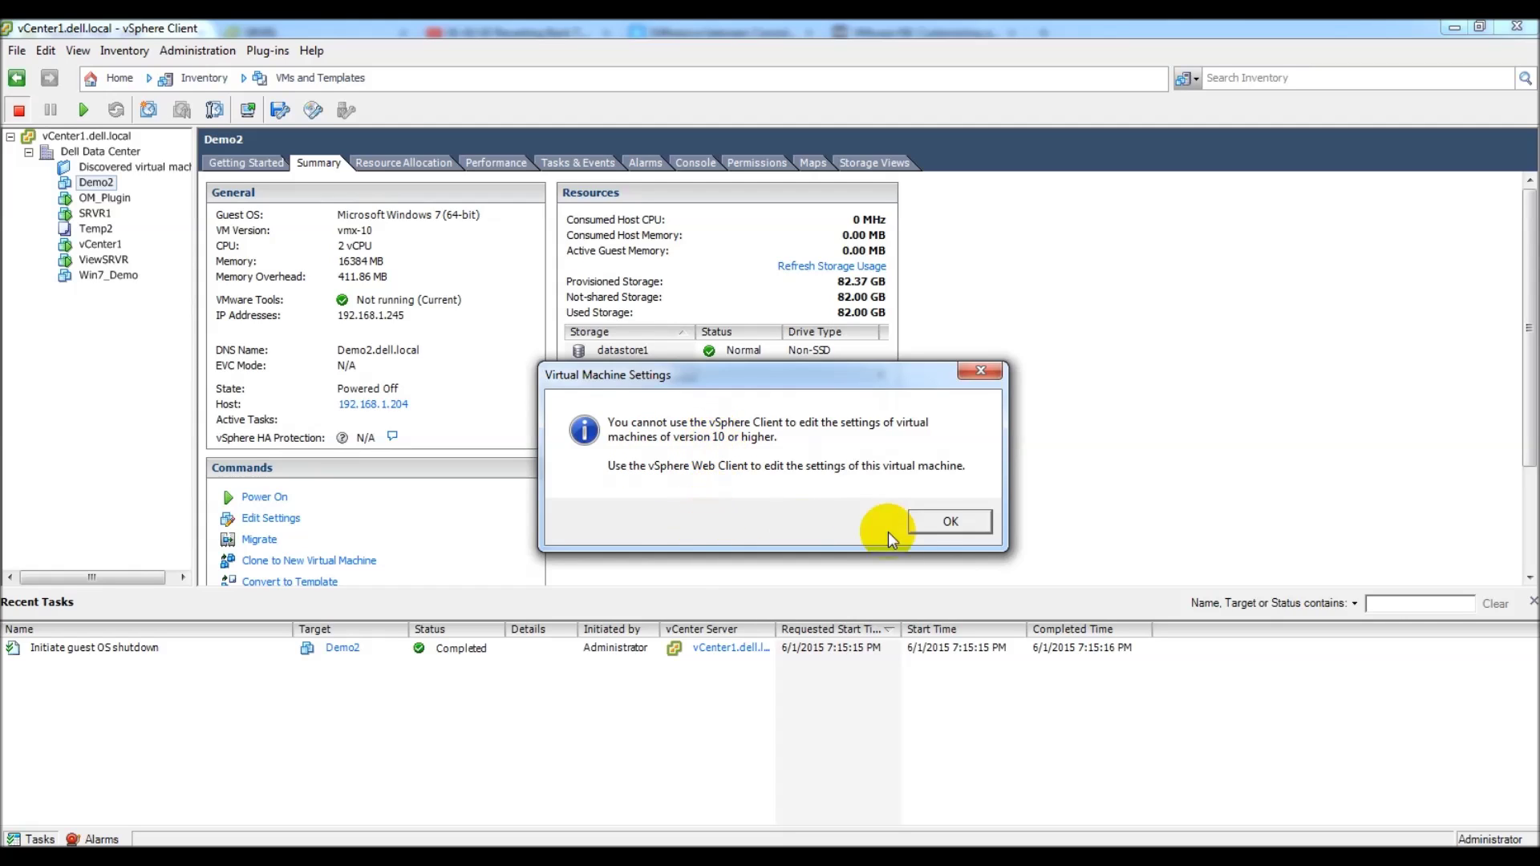
left_click(978, 371)
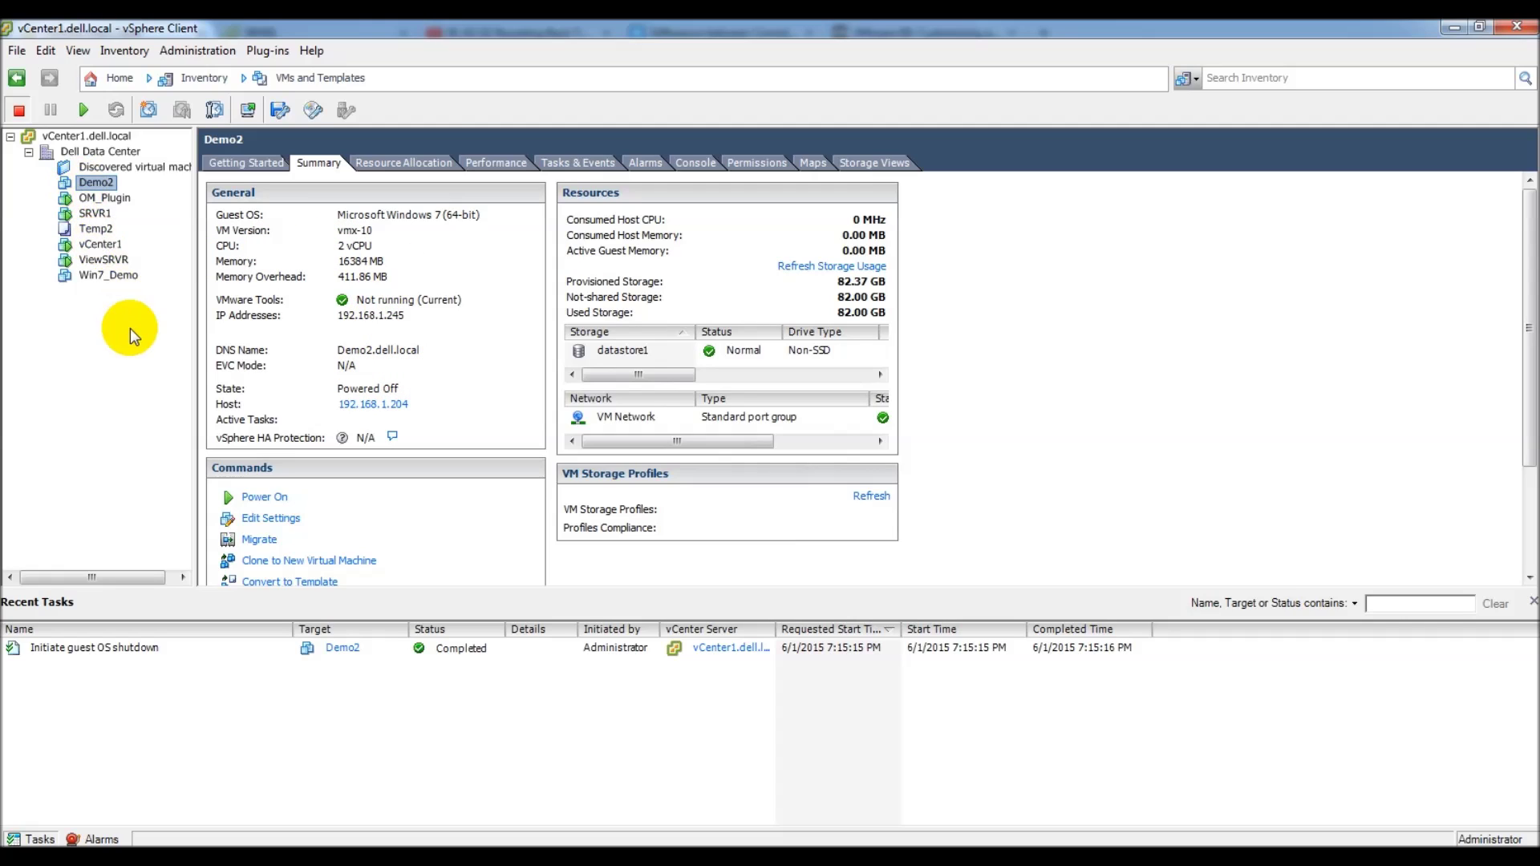
left_click(401, 858)
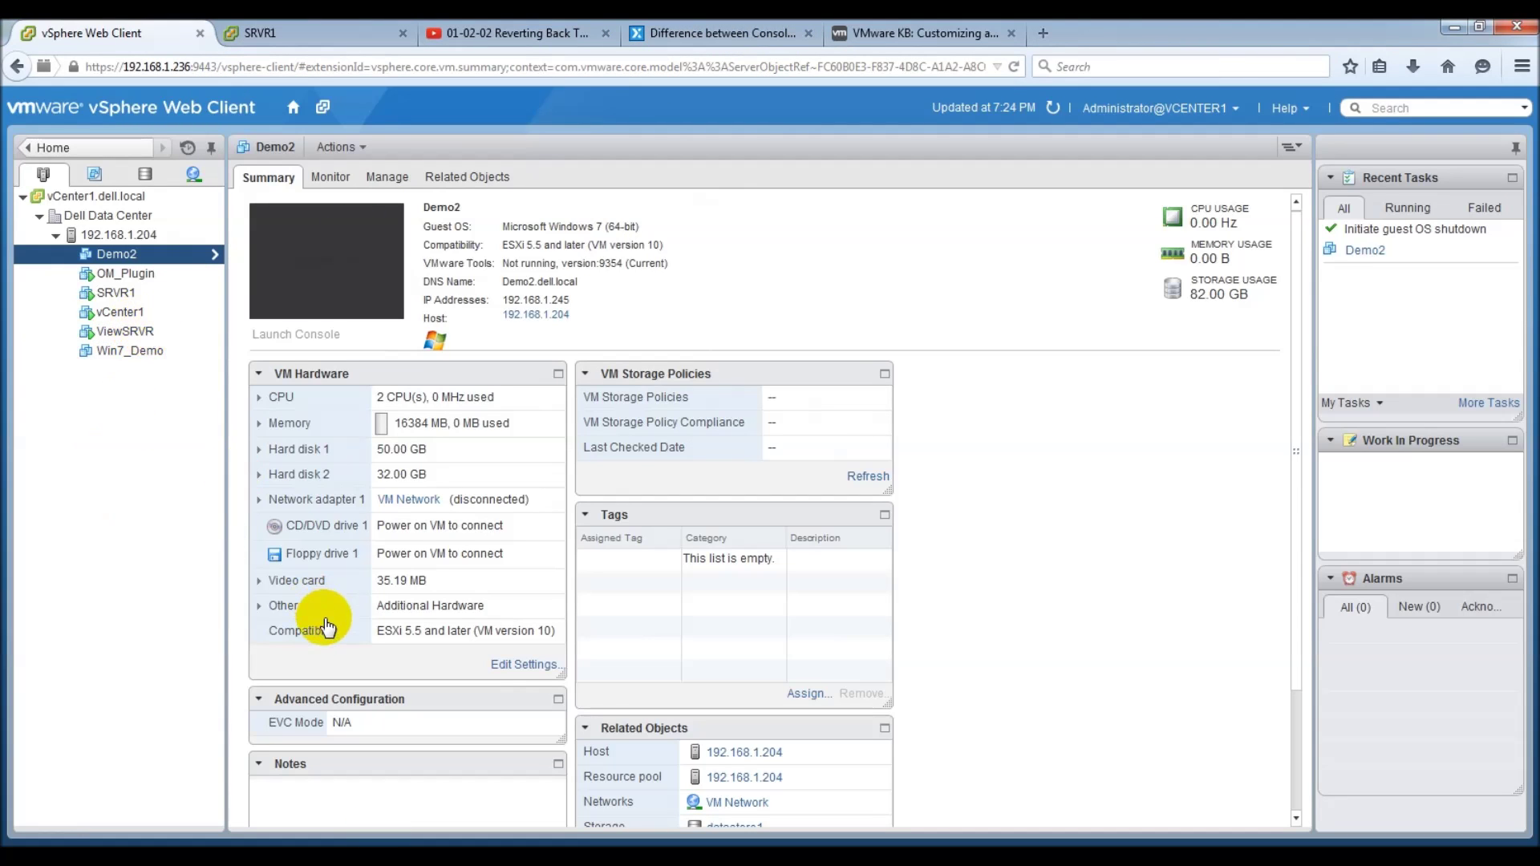
Step: Add a PCI device assigned to the 09:00.0 NVIDIA GRID K1 to Demo2 and save
left_click(509, 666)
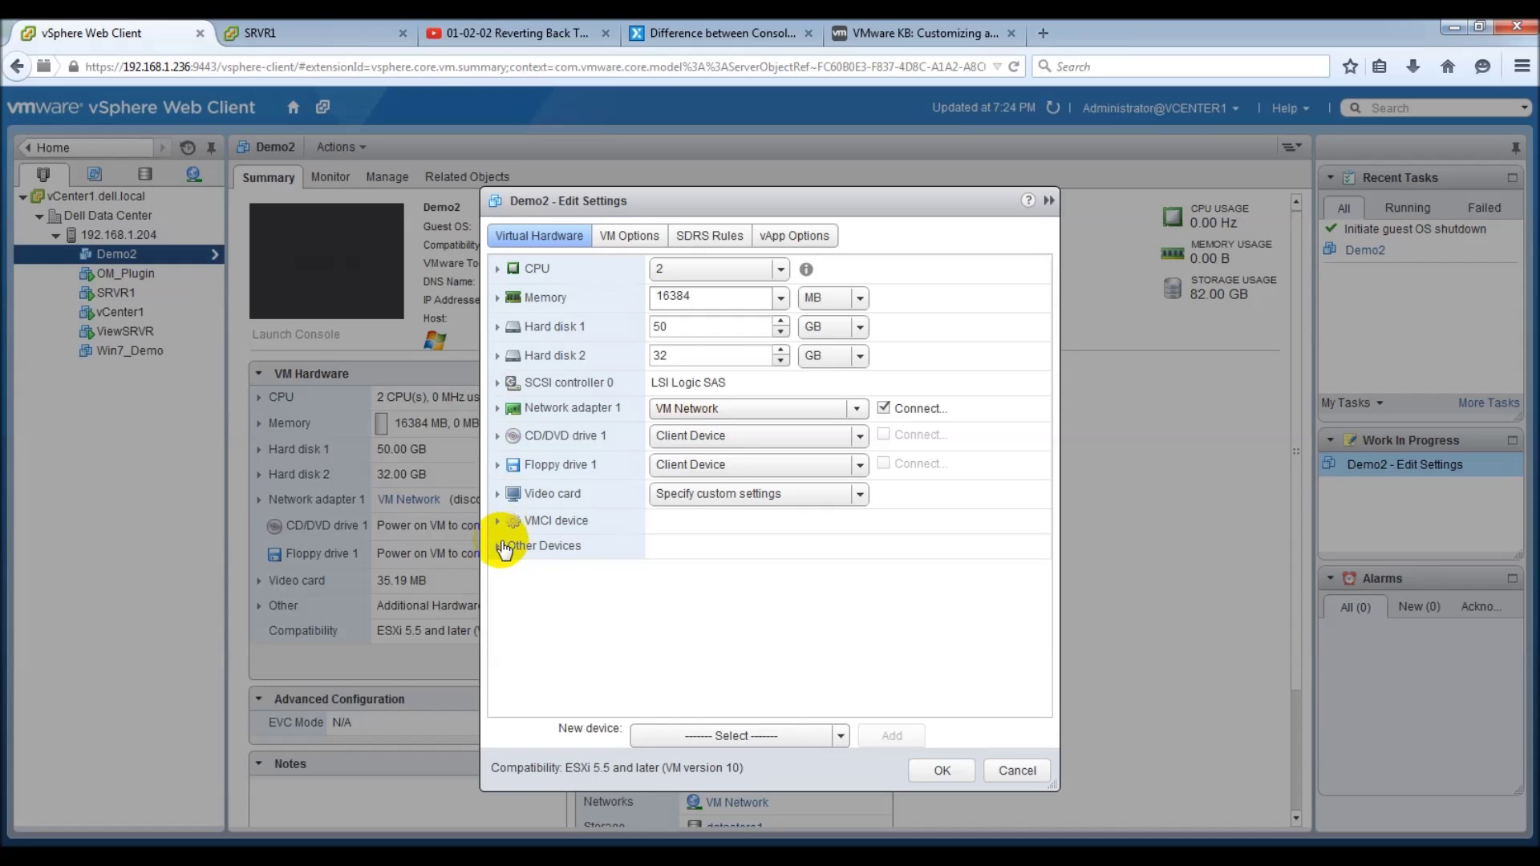
left_click(839, 736)
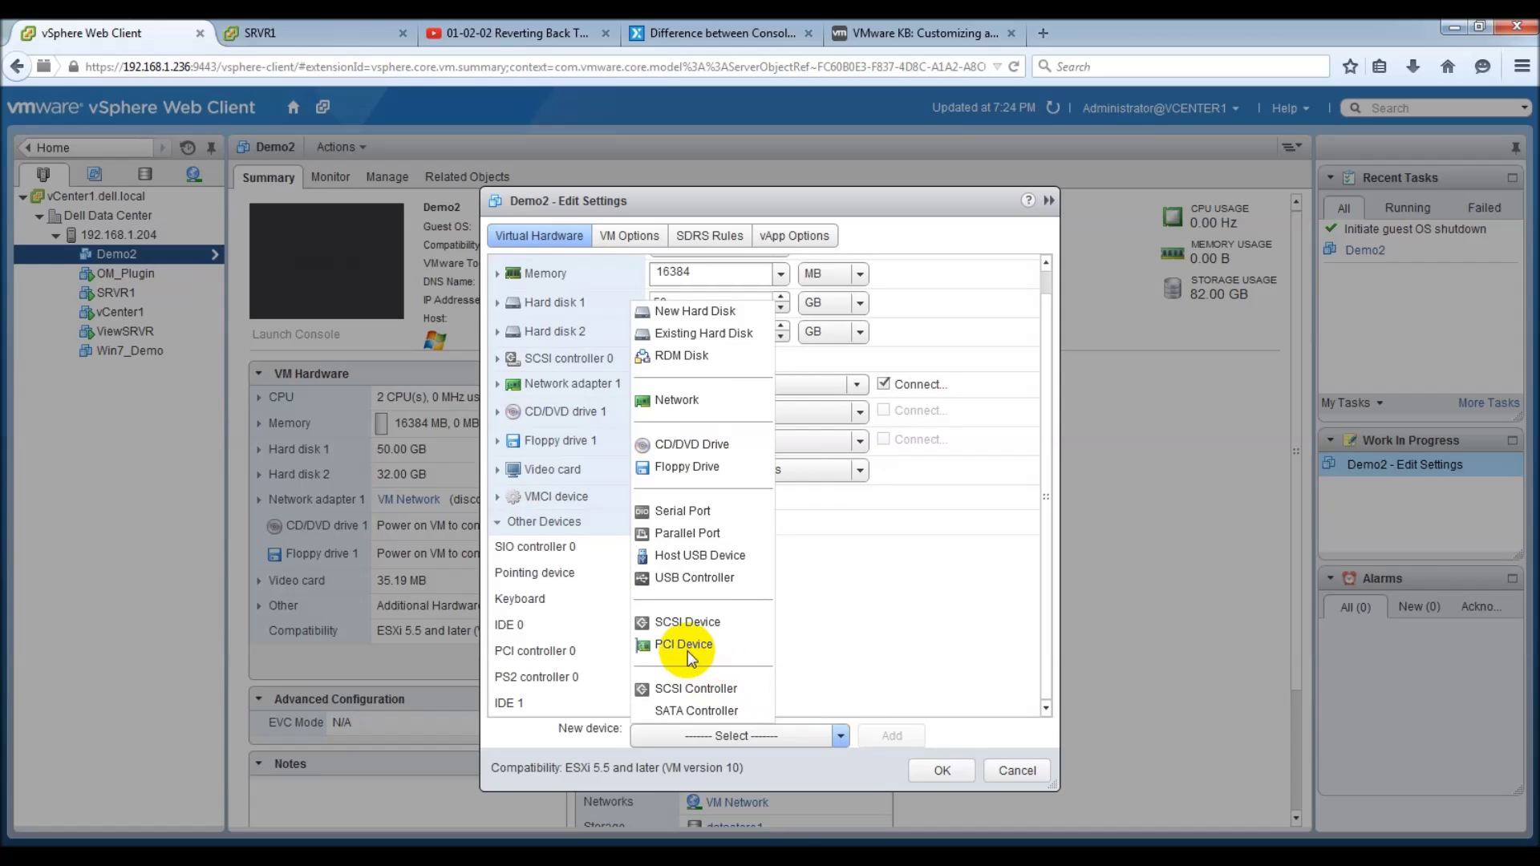
left_click(687, 648)
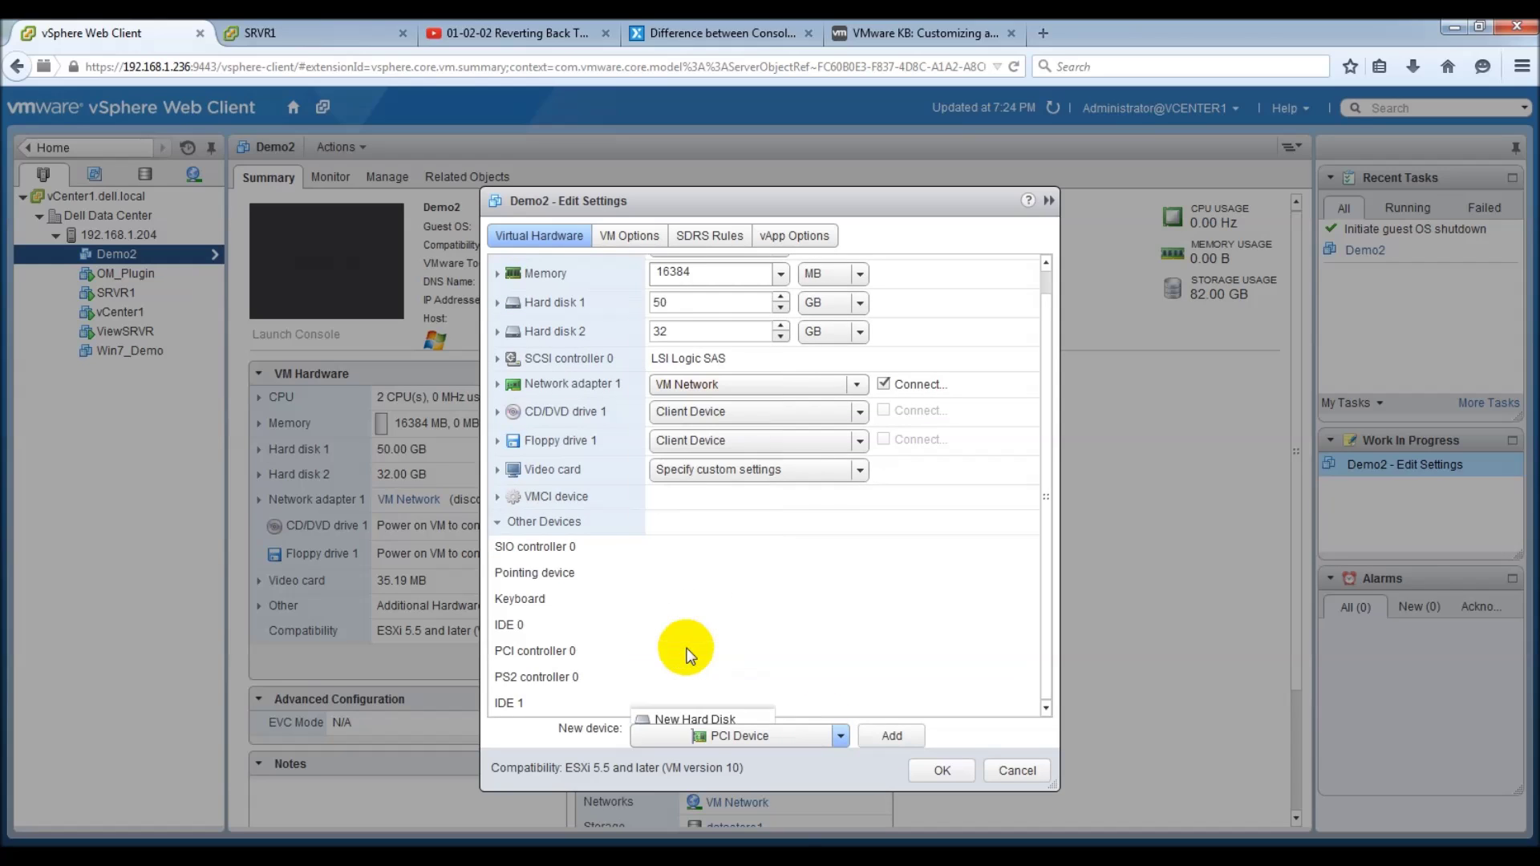
left_click(893, 731)
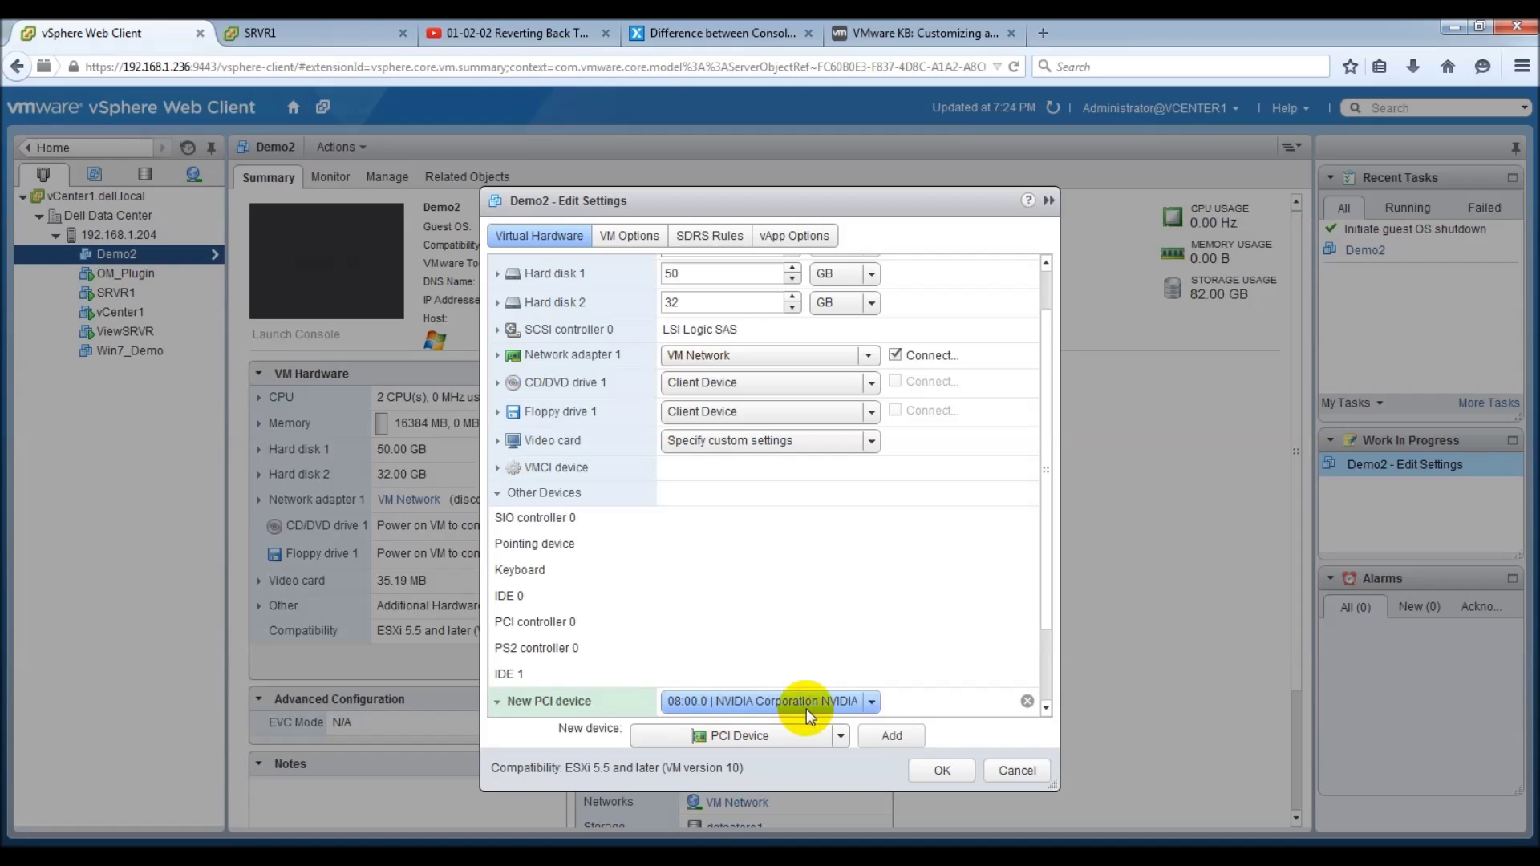
left_click(872, 702)
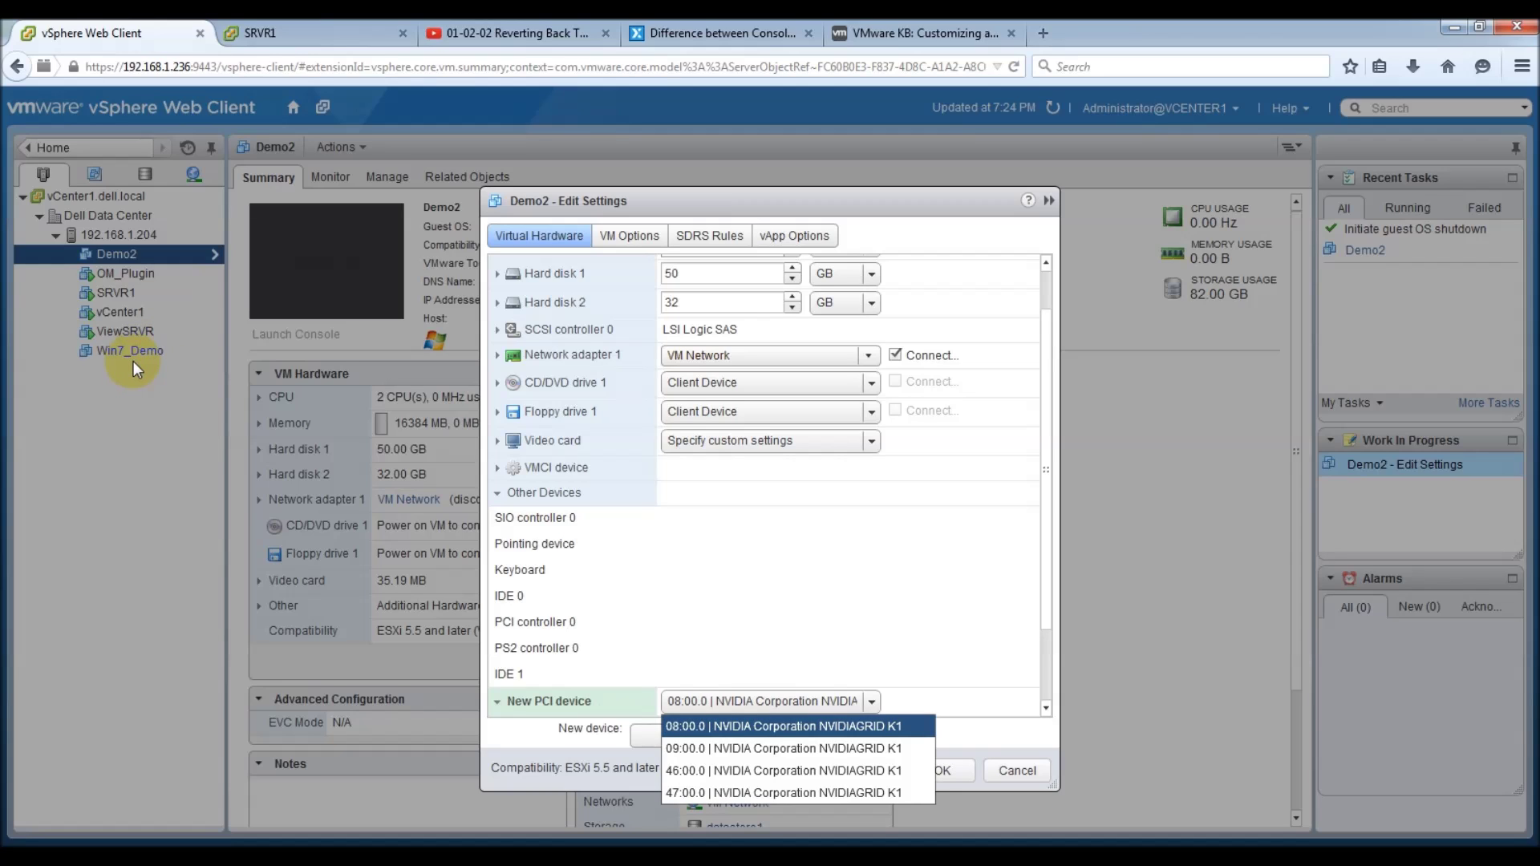
left_click(734, 749)
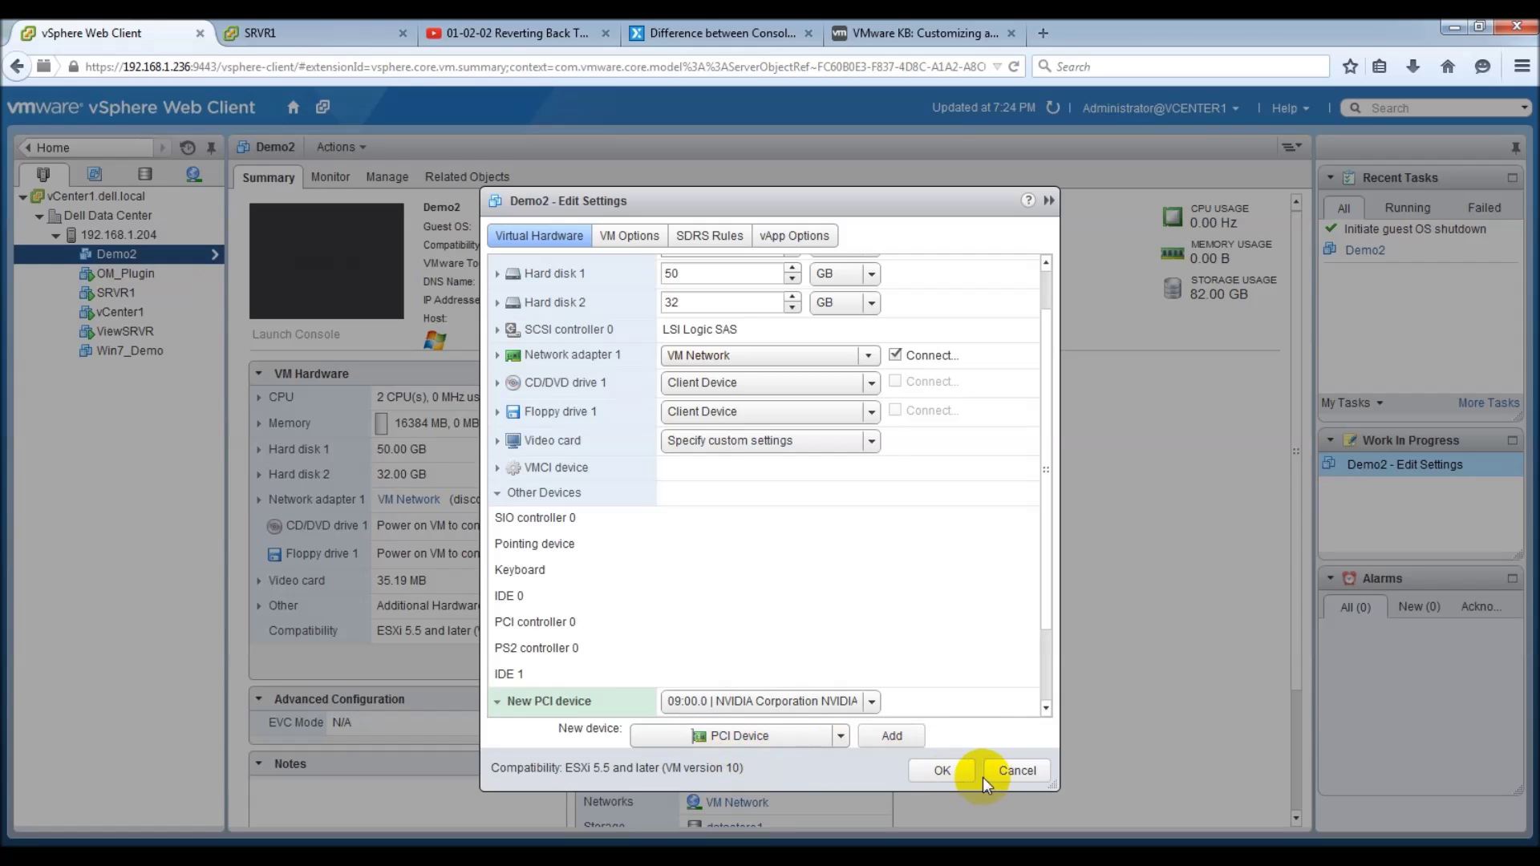
left_click(941, 771)
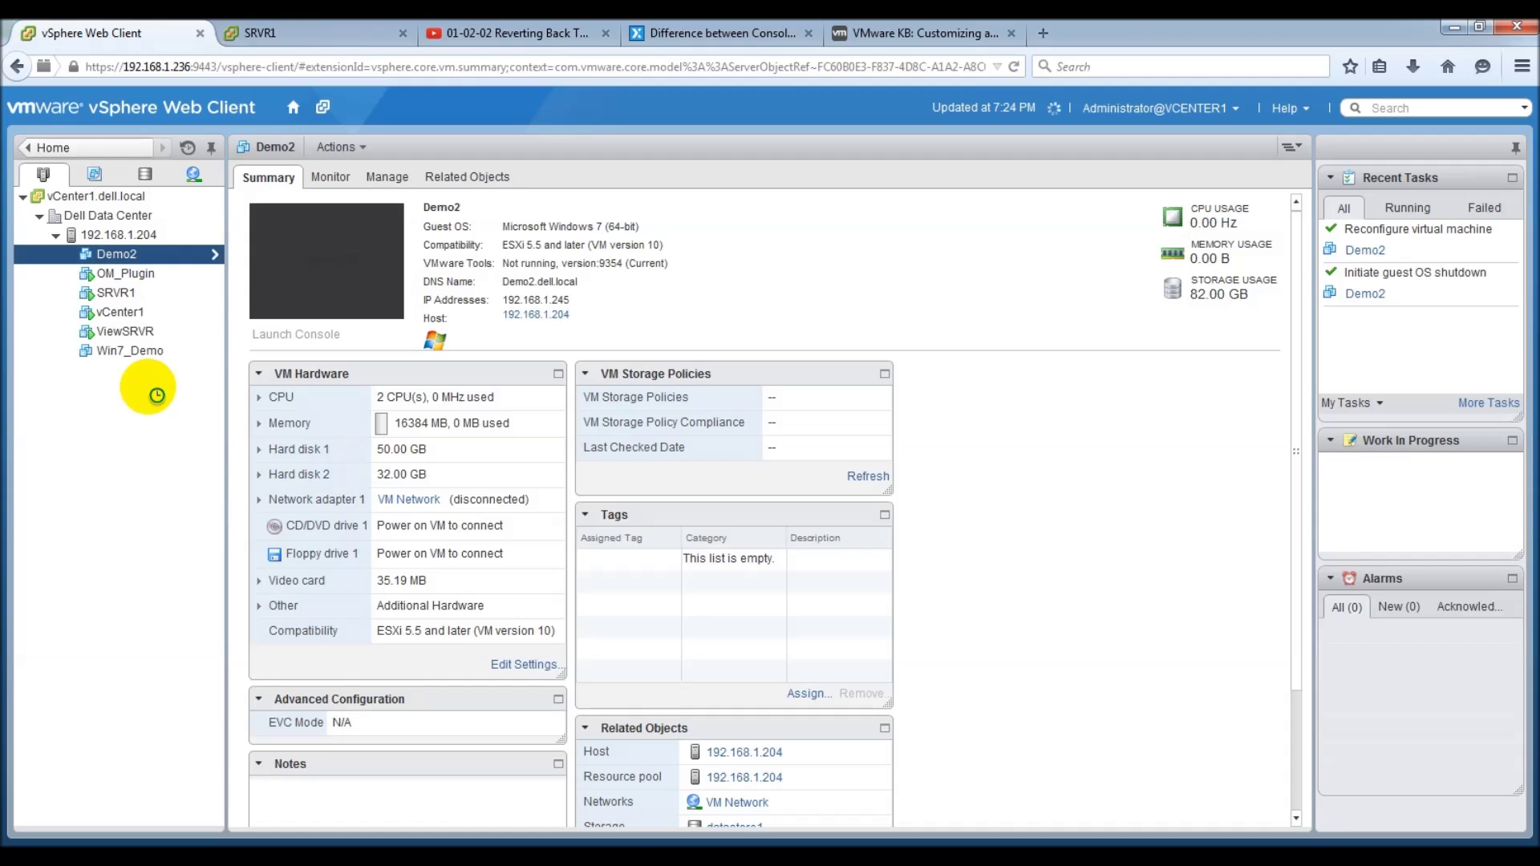
right_click(126, 255)
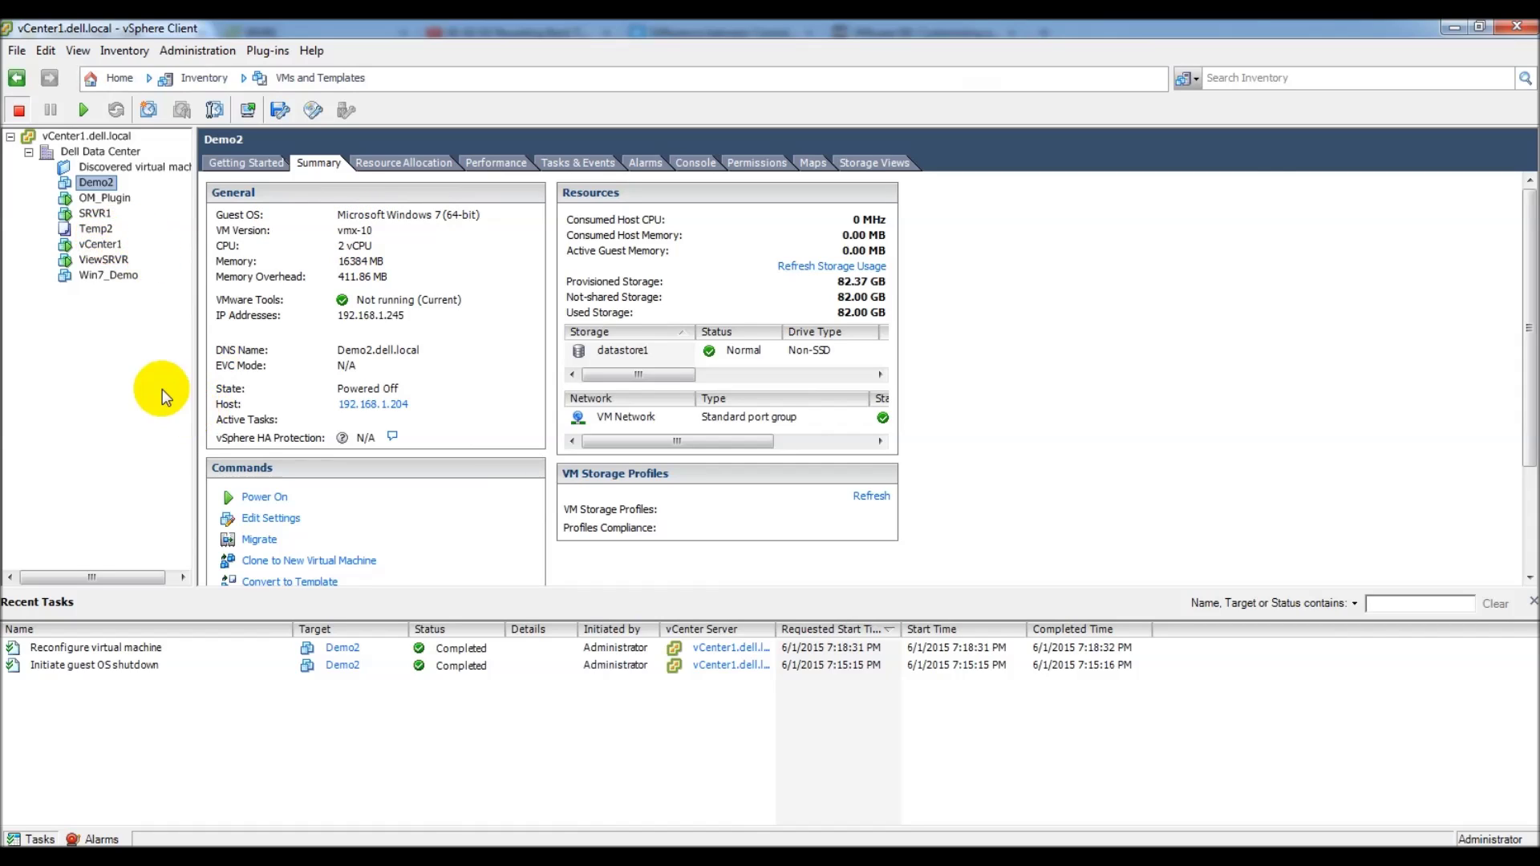
Step: Power on Demo2 from its right-click Power menu
right_click(103, 180)
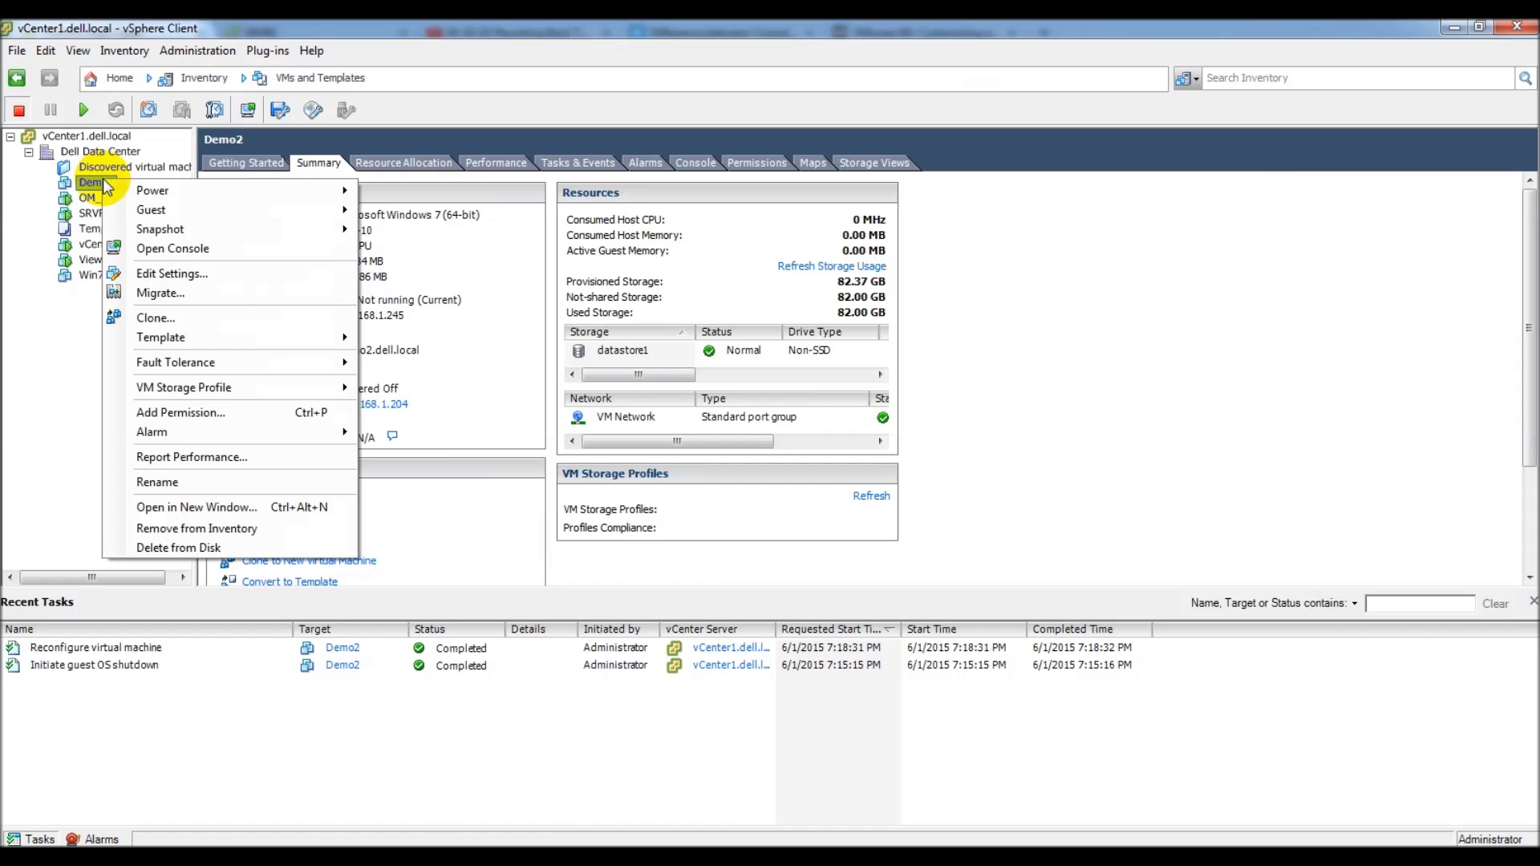
mouse_move(210, 191)
left_click(450, 187)
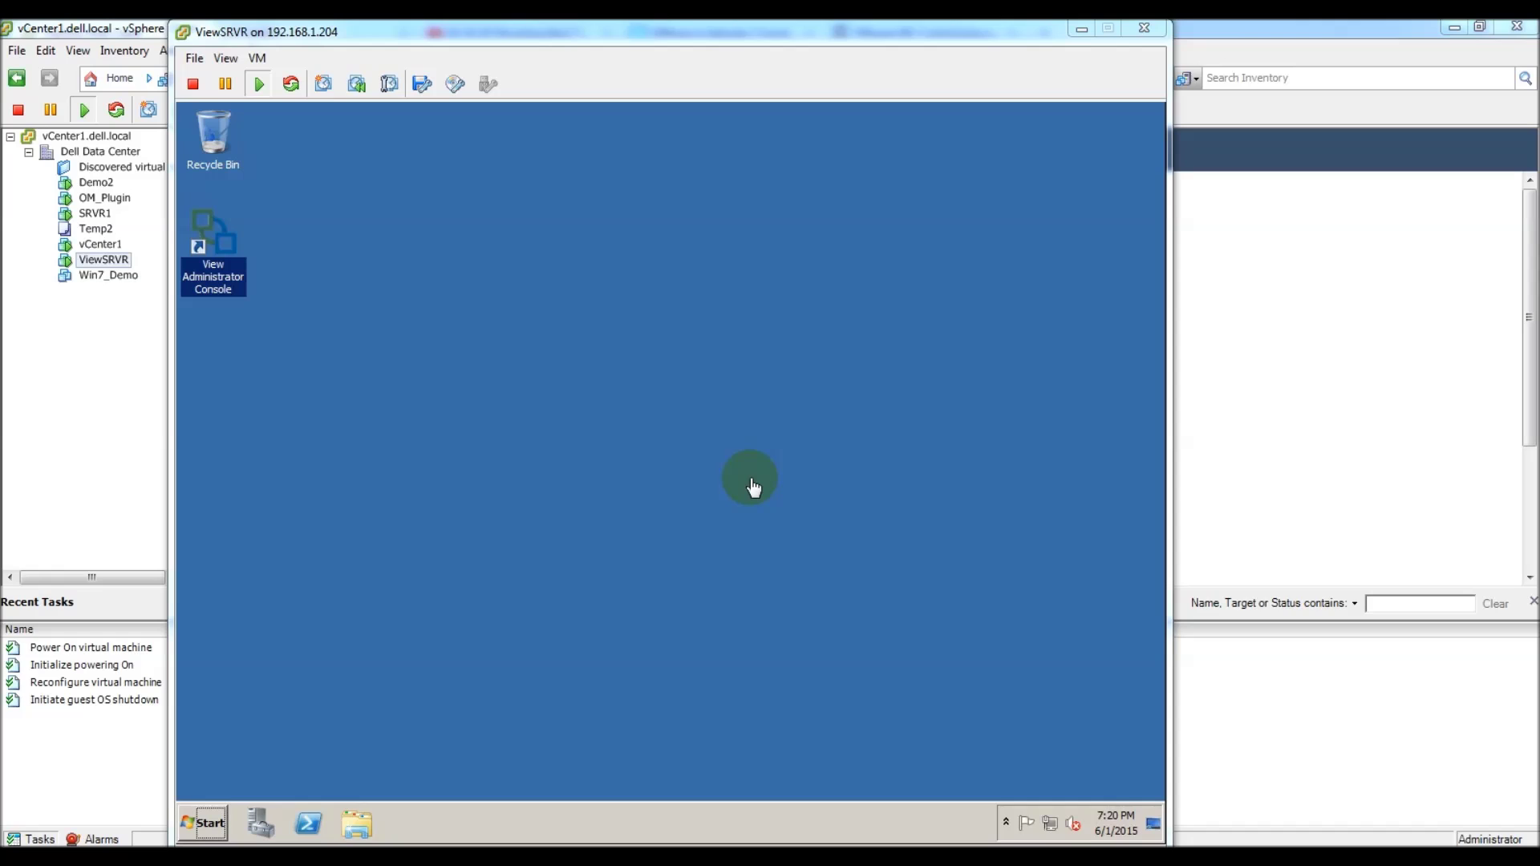
Step: Launch View Administrator Console on ViewSRVR, bypass the certificate warning, and enter administrator credentials
left_click(231, 251)
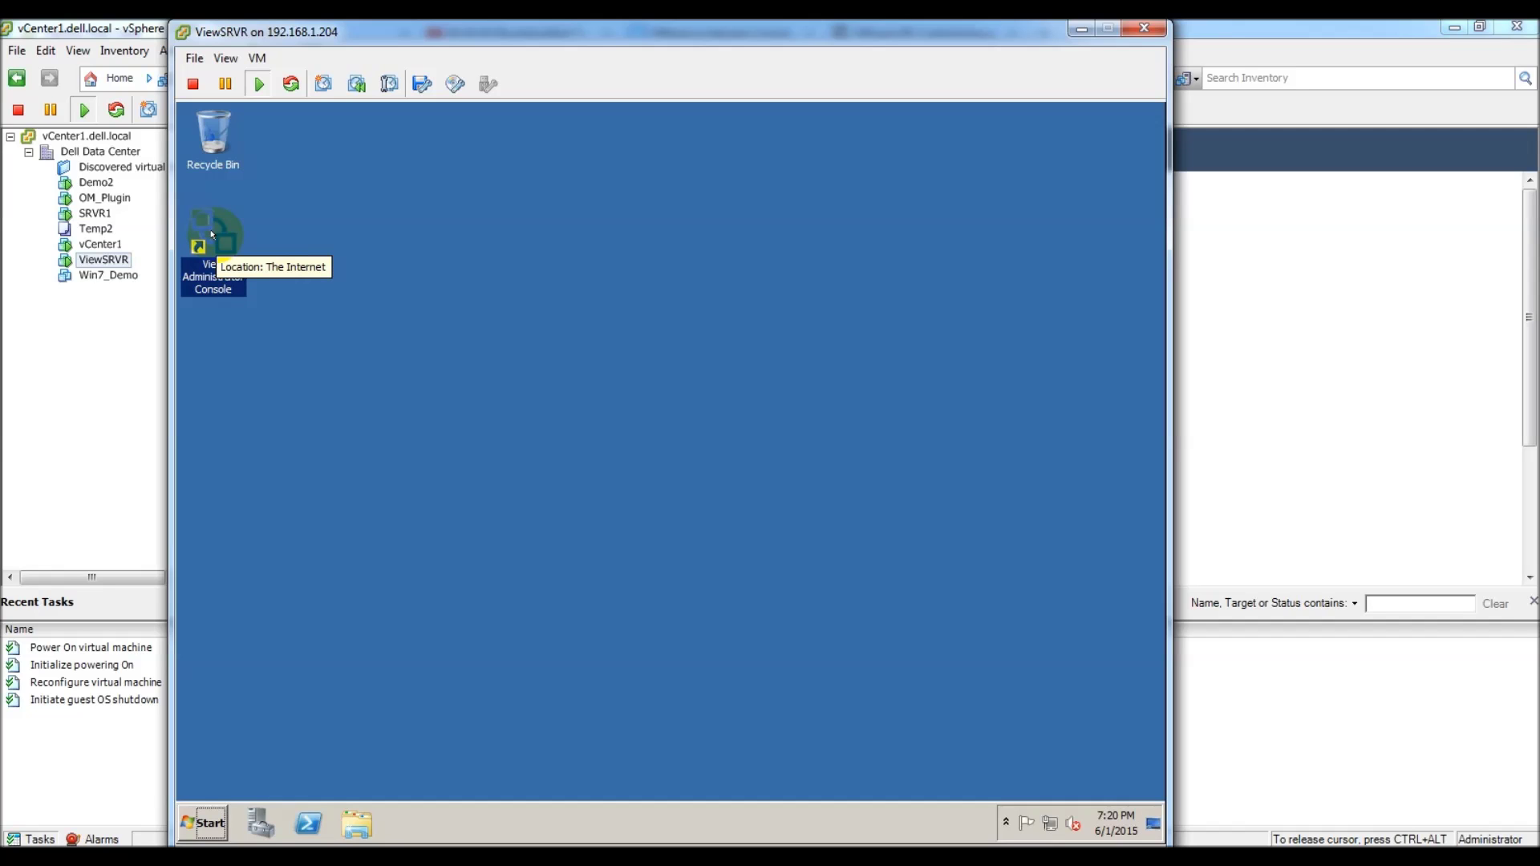
double_click(211, 234)
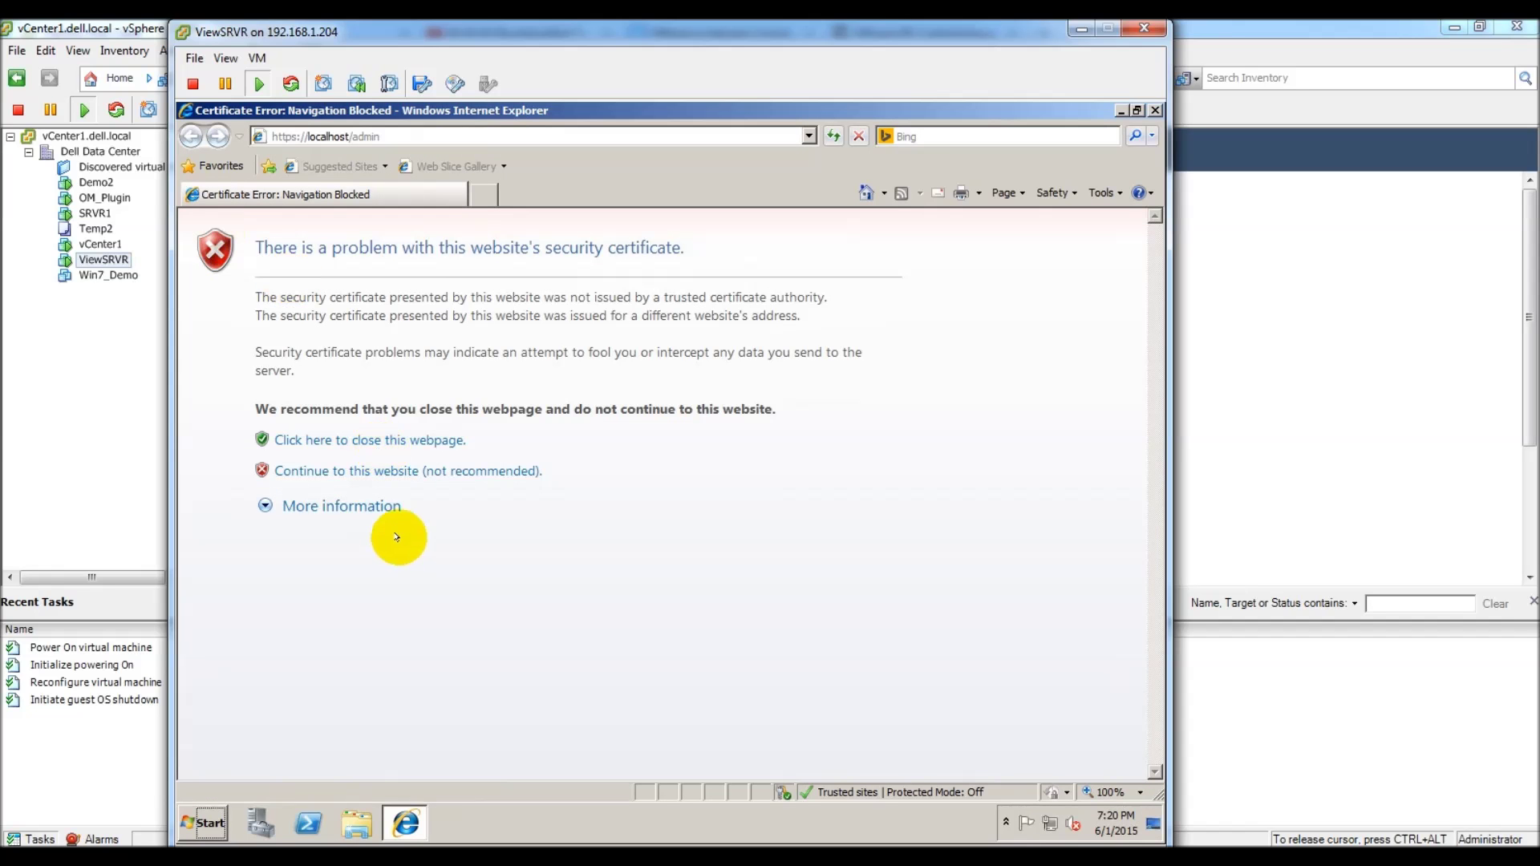
left_click(393, 471)
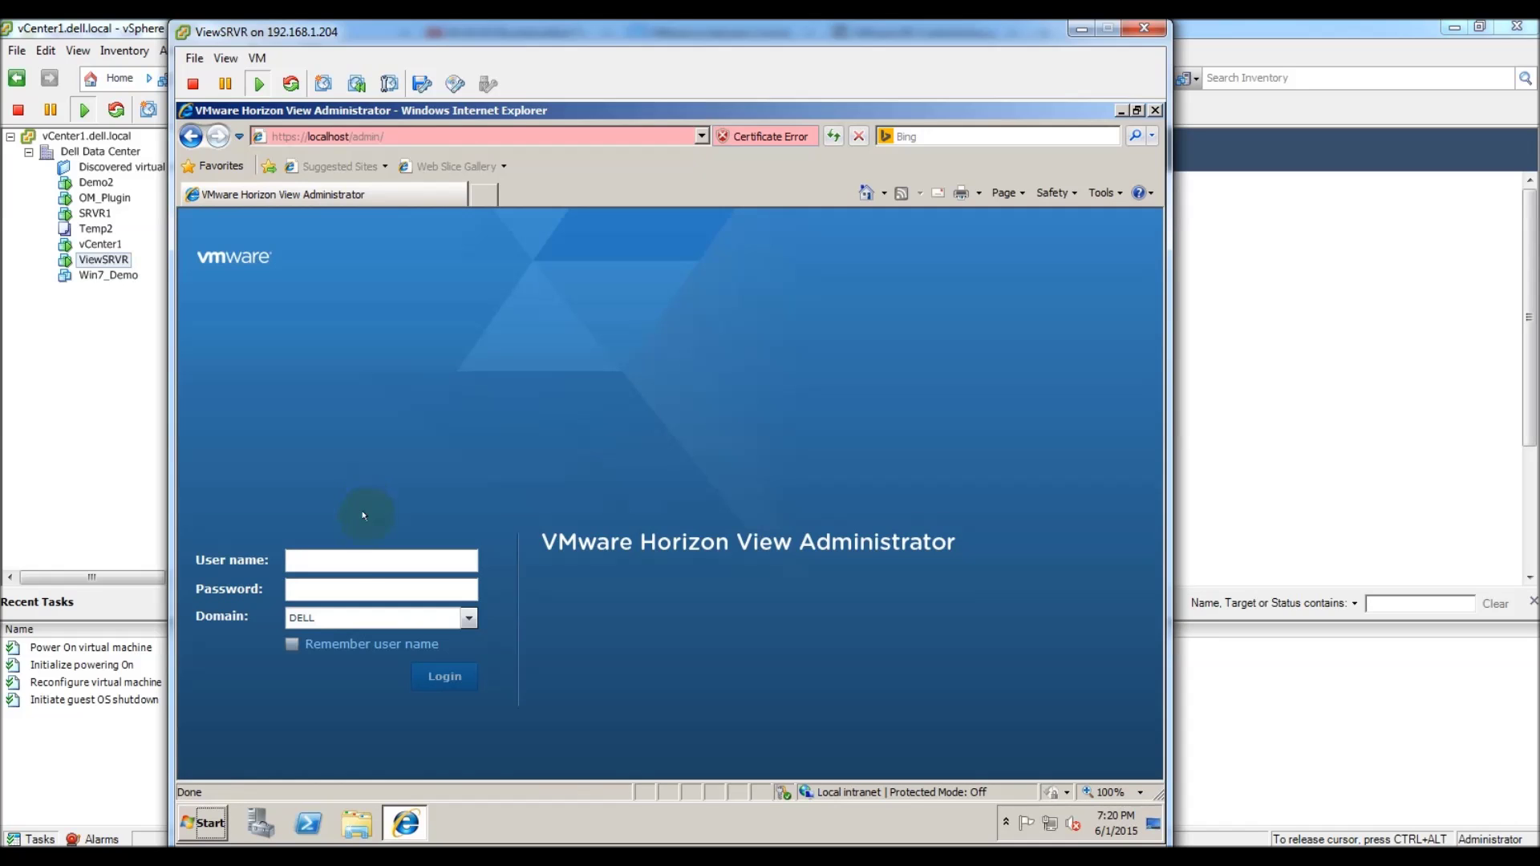
left_click(353, 555)
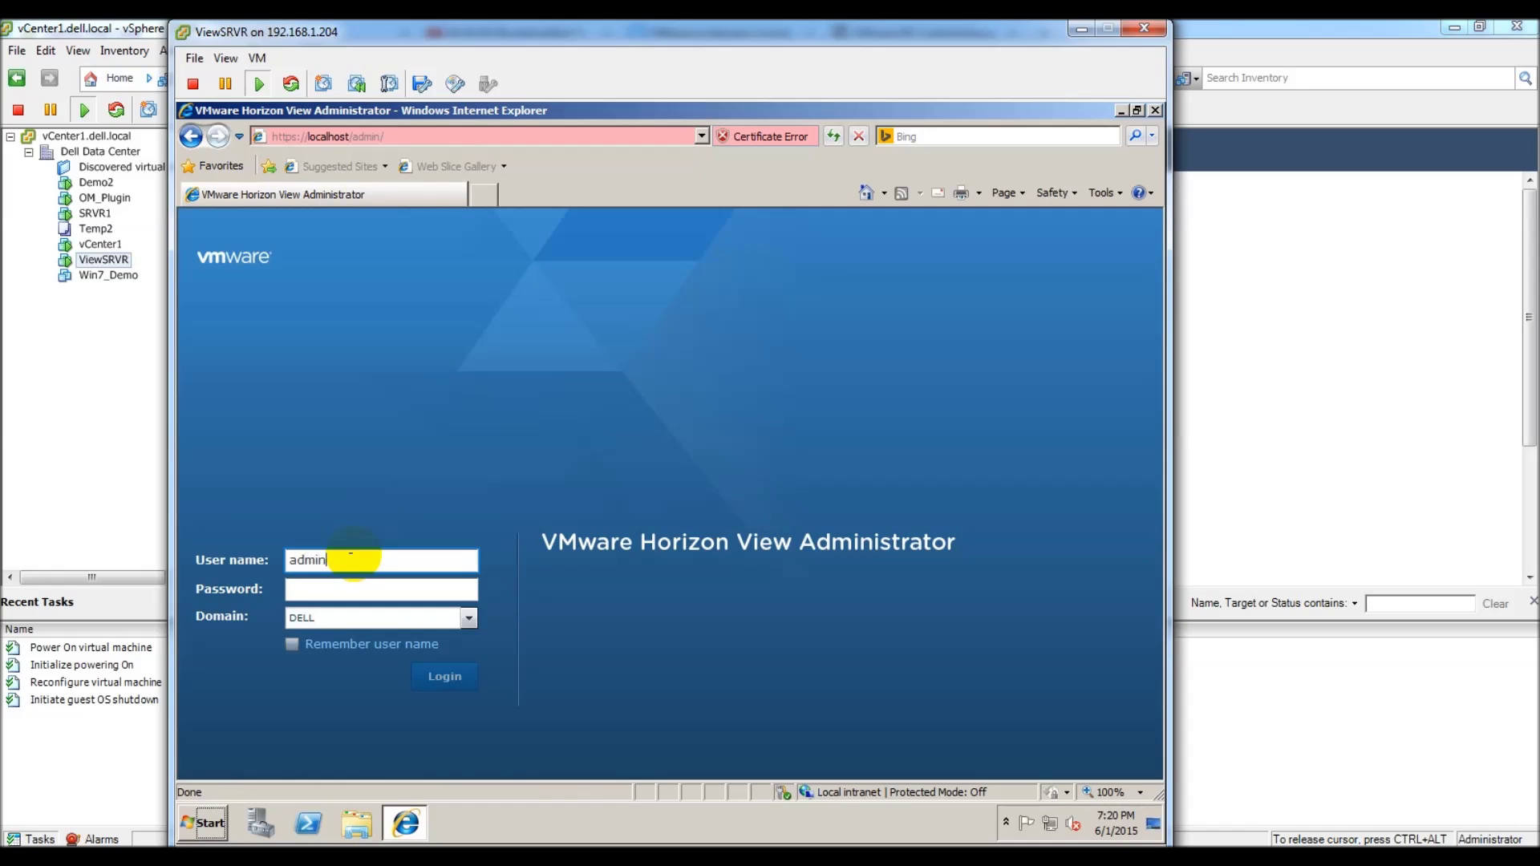
type("administrator")
key("Tab")
type("***********")
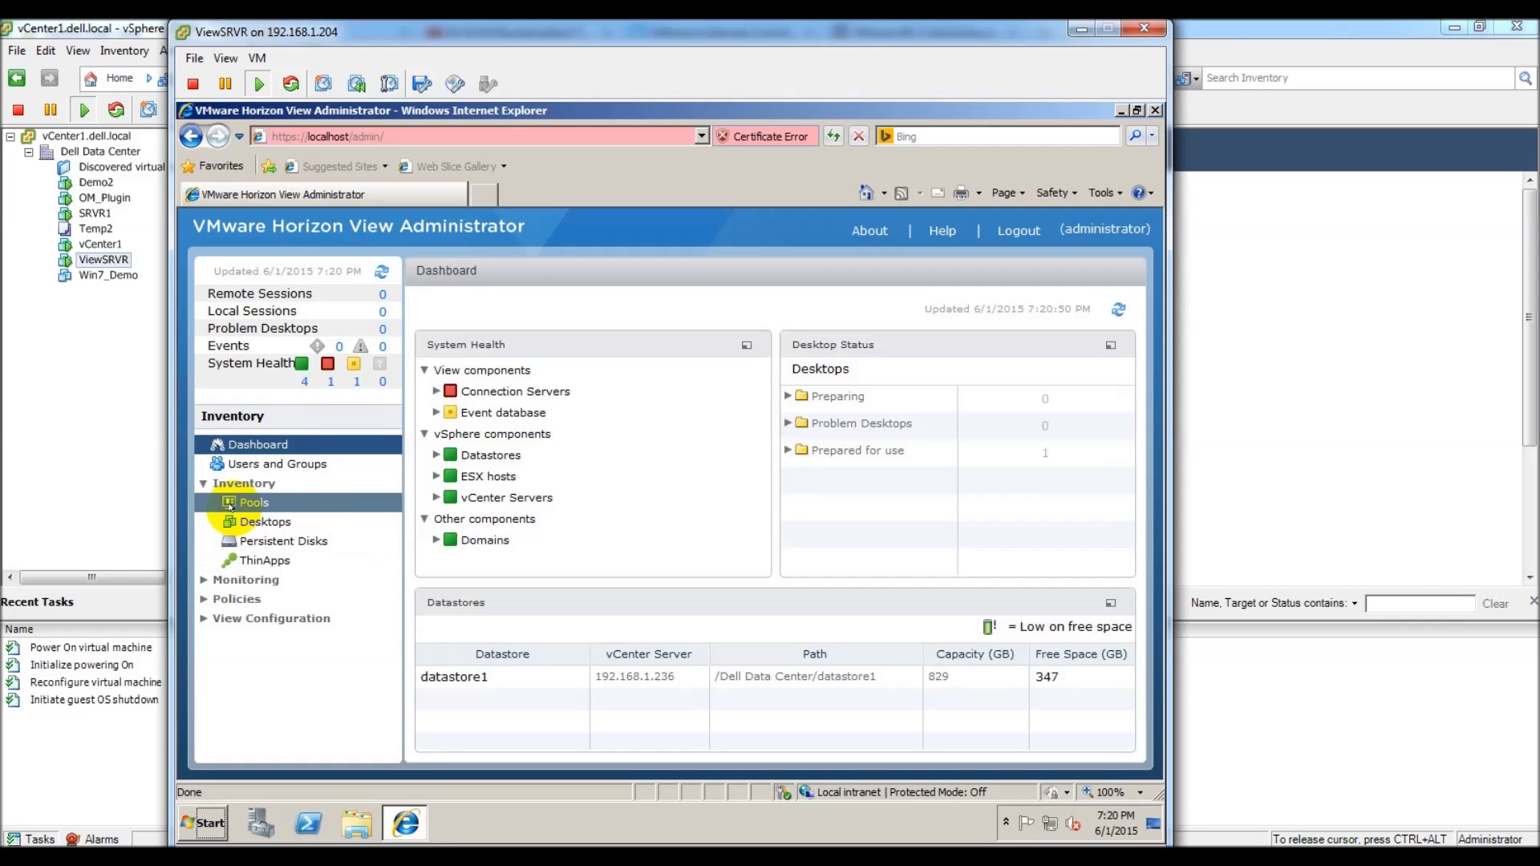
Step: Open the Dell_Demo desktop pool's details and its list of desktops
left_click(237, 503)
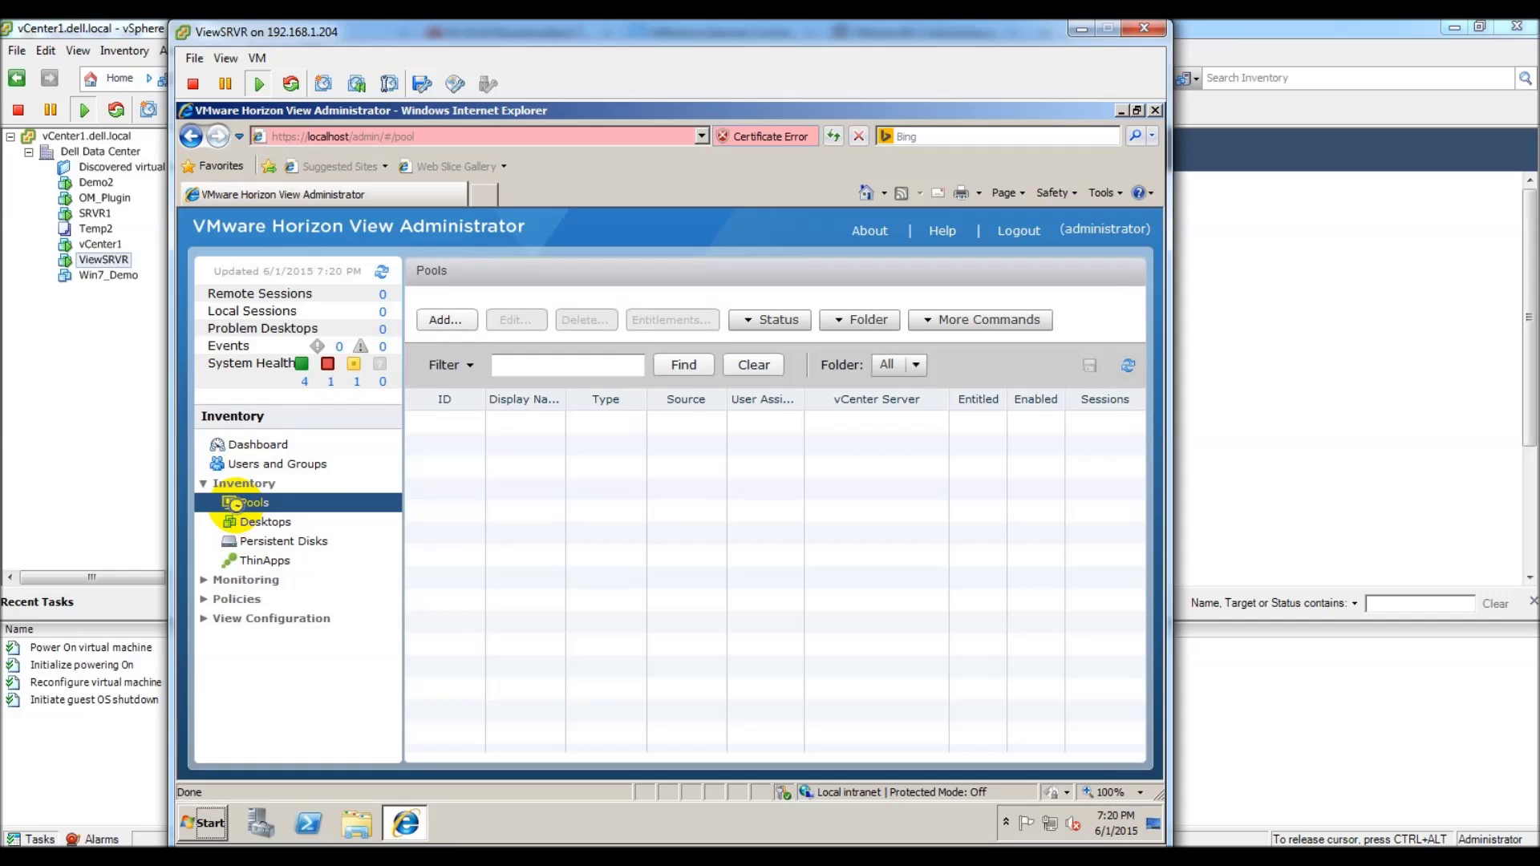
left_click(448, 422)
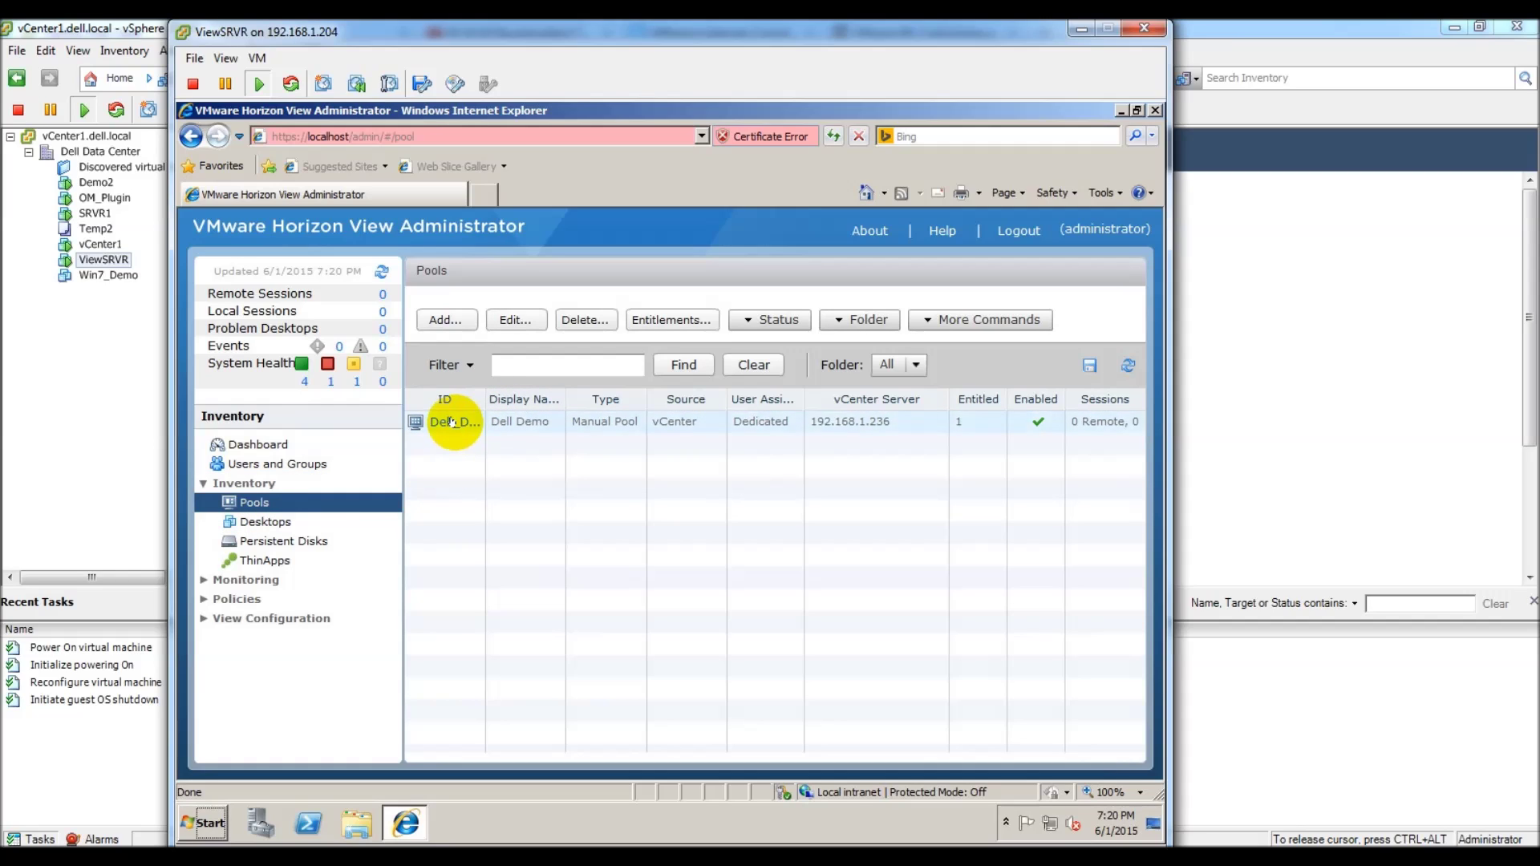
left_click(451, 423)
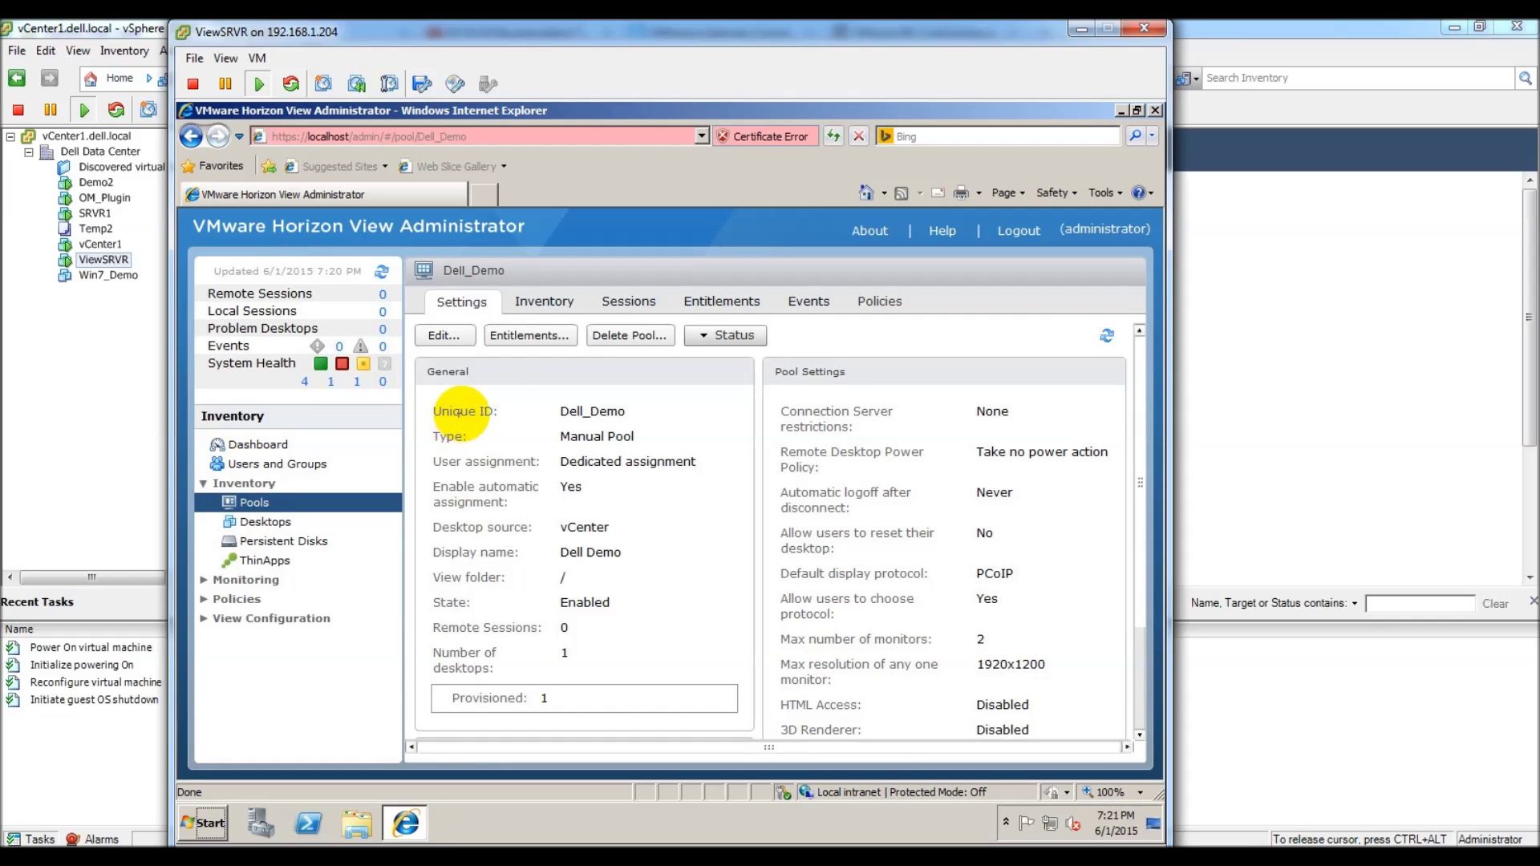
left_click(541, 300)
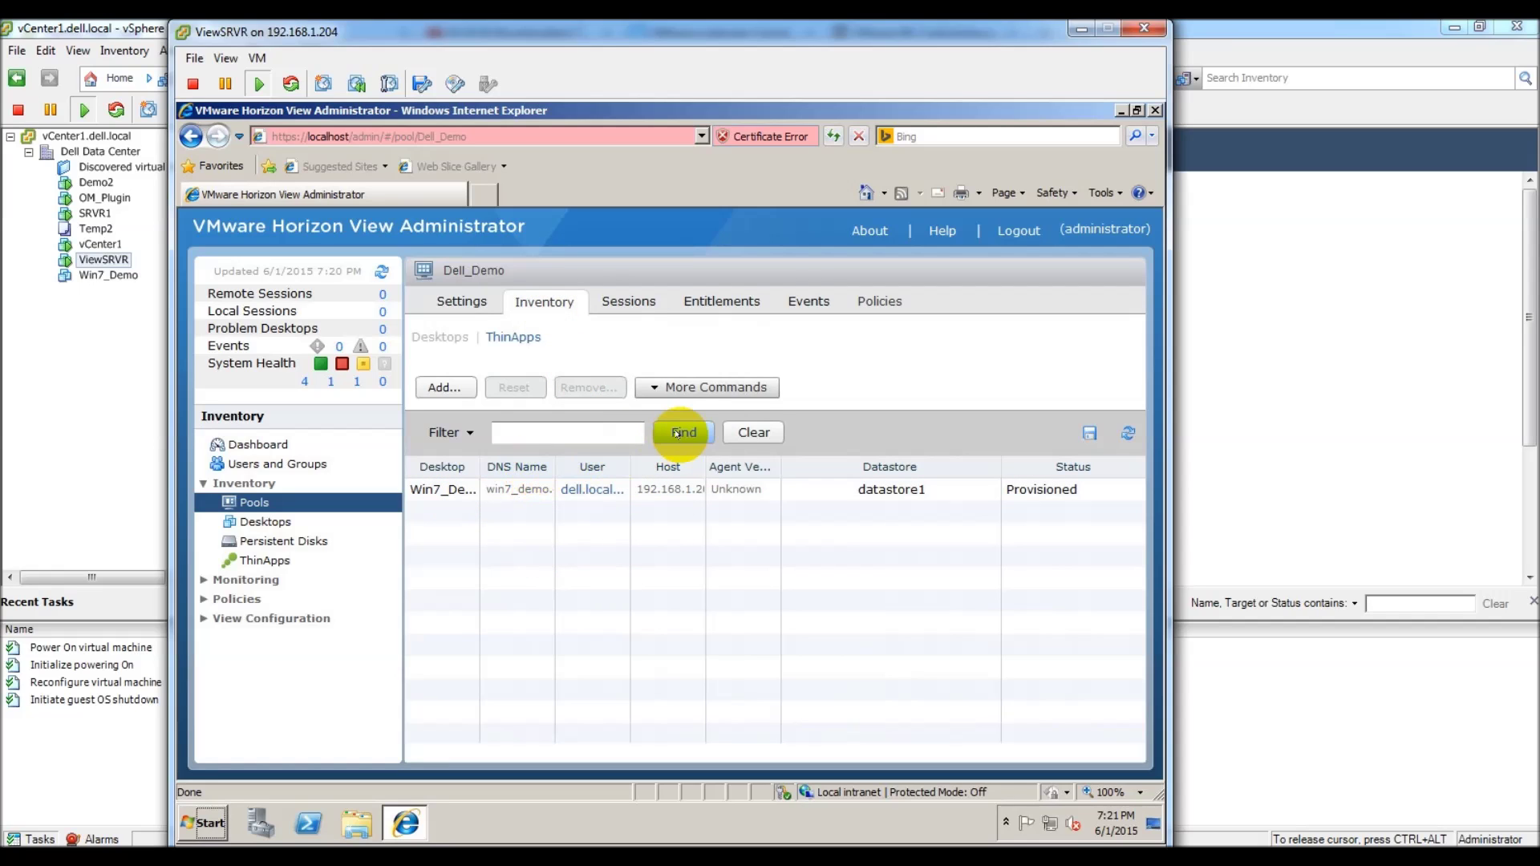
Step: Add the Demo2 virtual machine to Dell_Demo, accept the in-use warning, and refresh the list
left_click(445, 389)
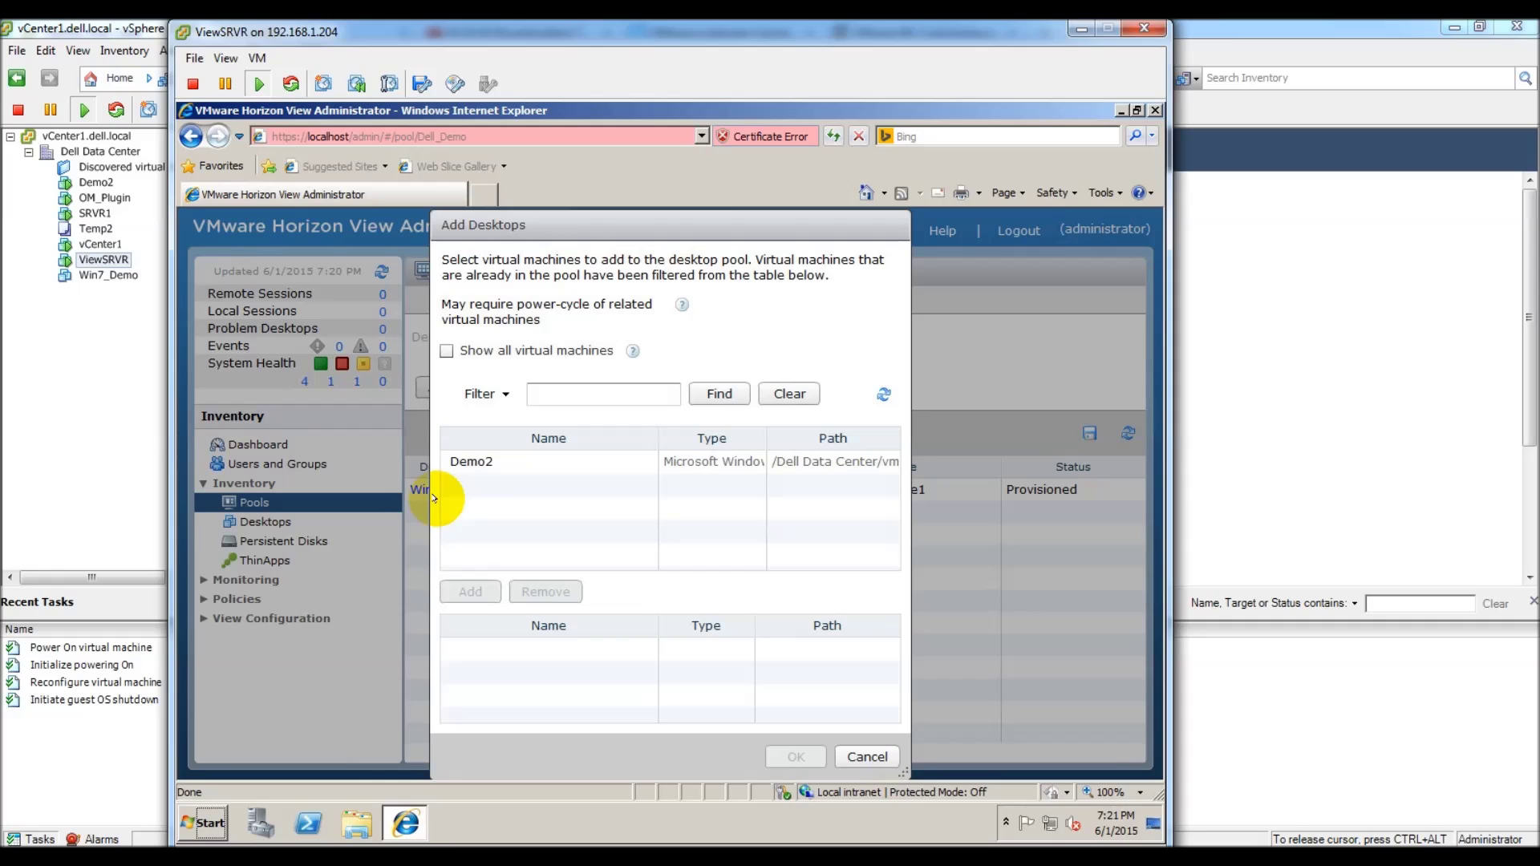
left_click(472, 463)
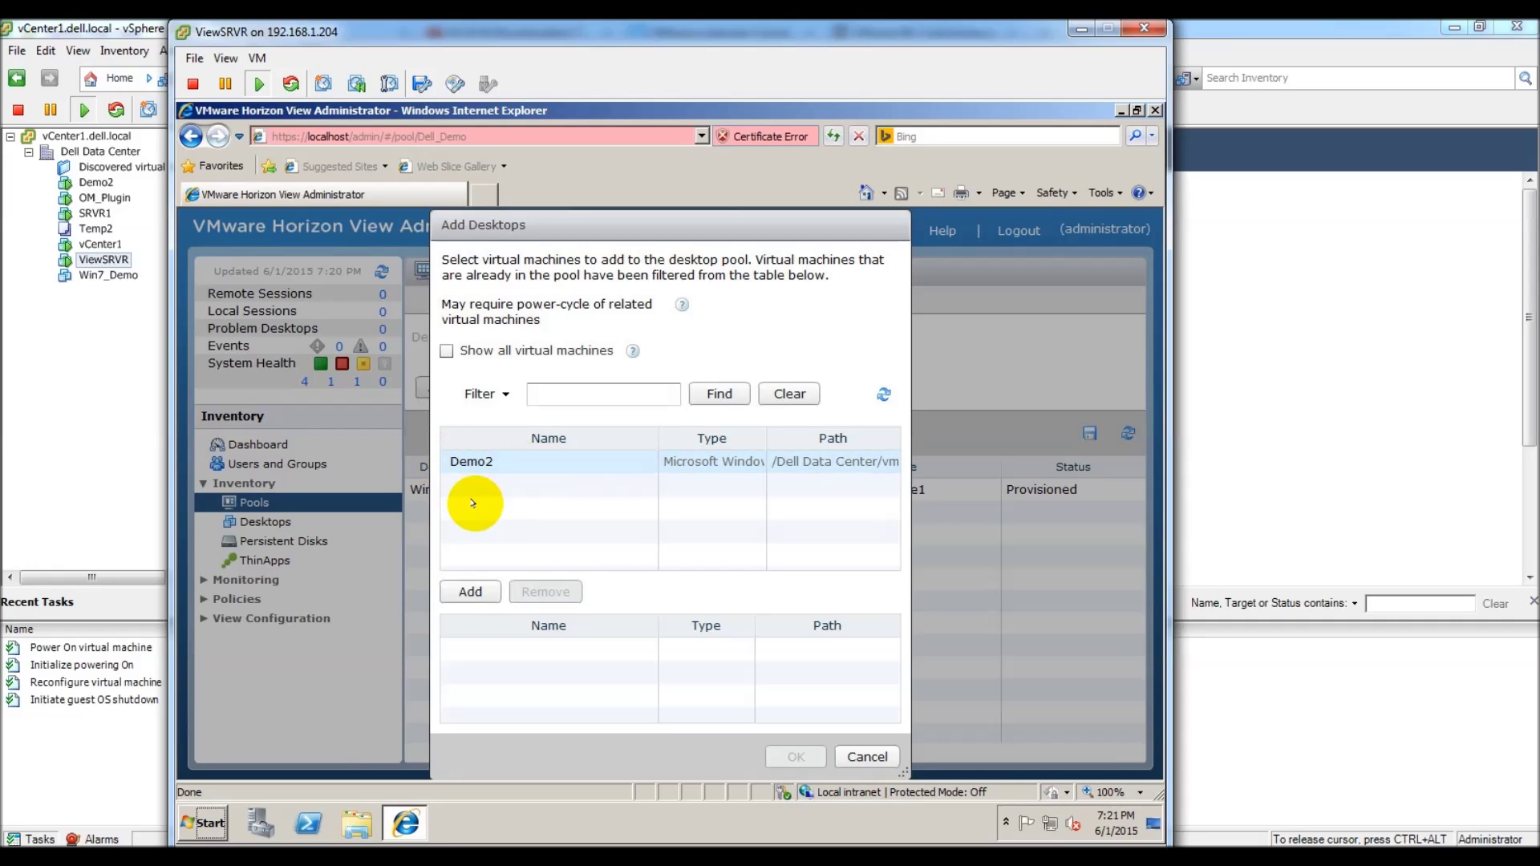
left_click(473, 592)
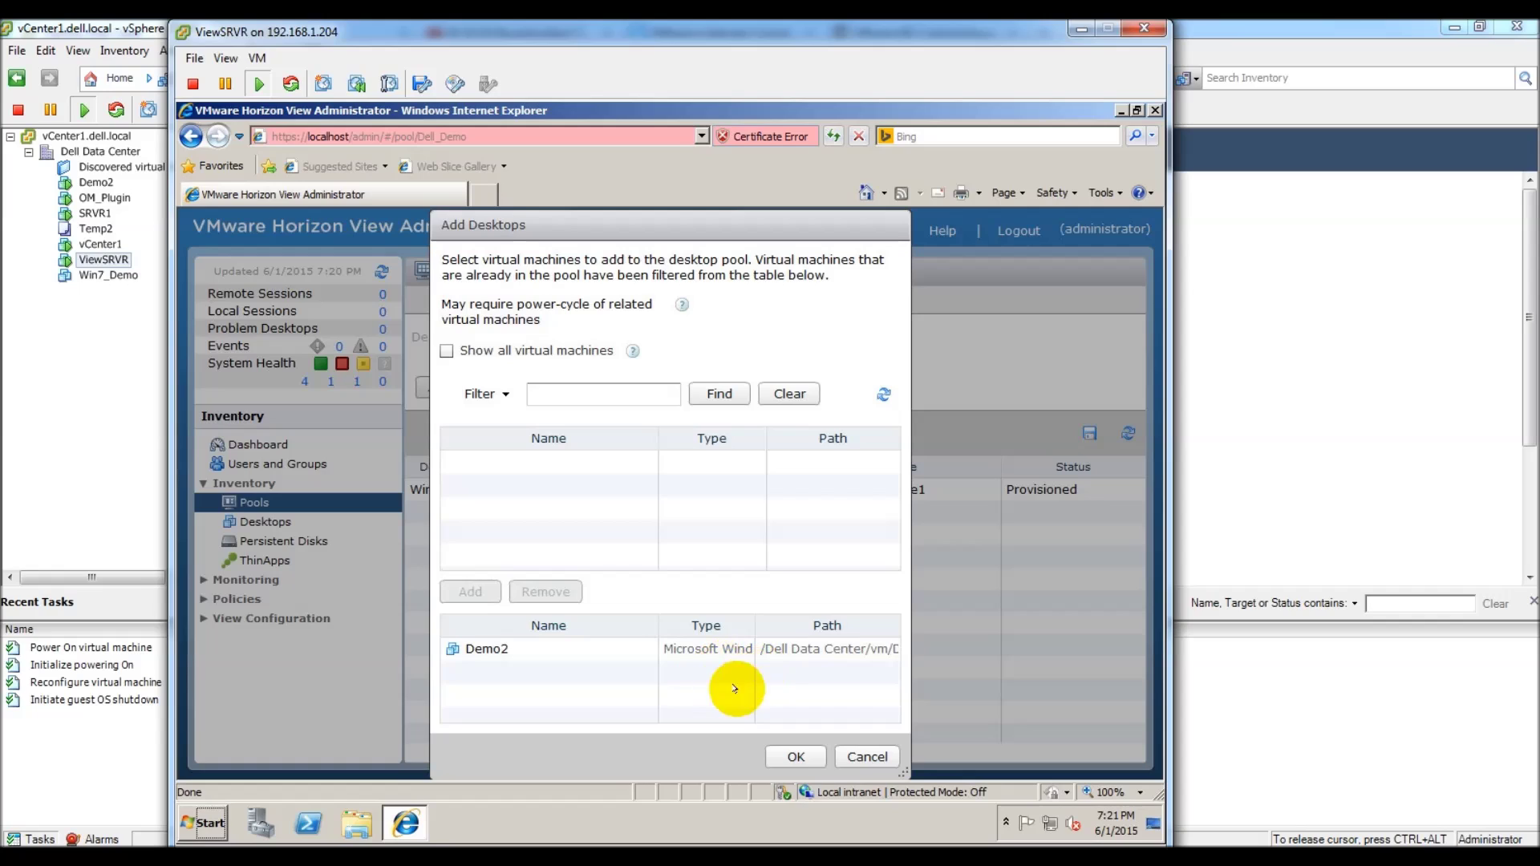
left_click(795, 753)
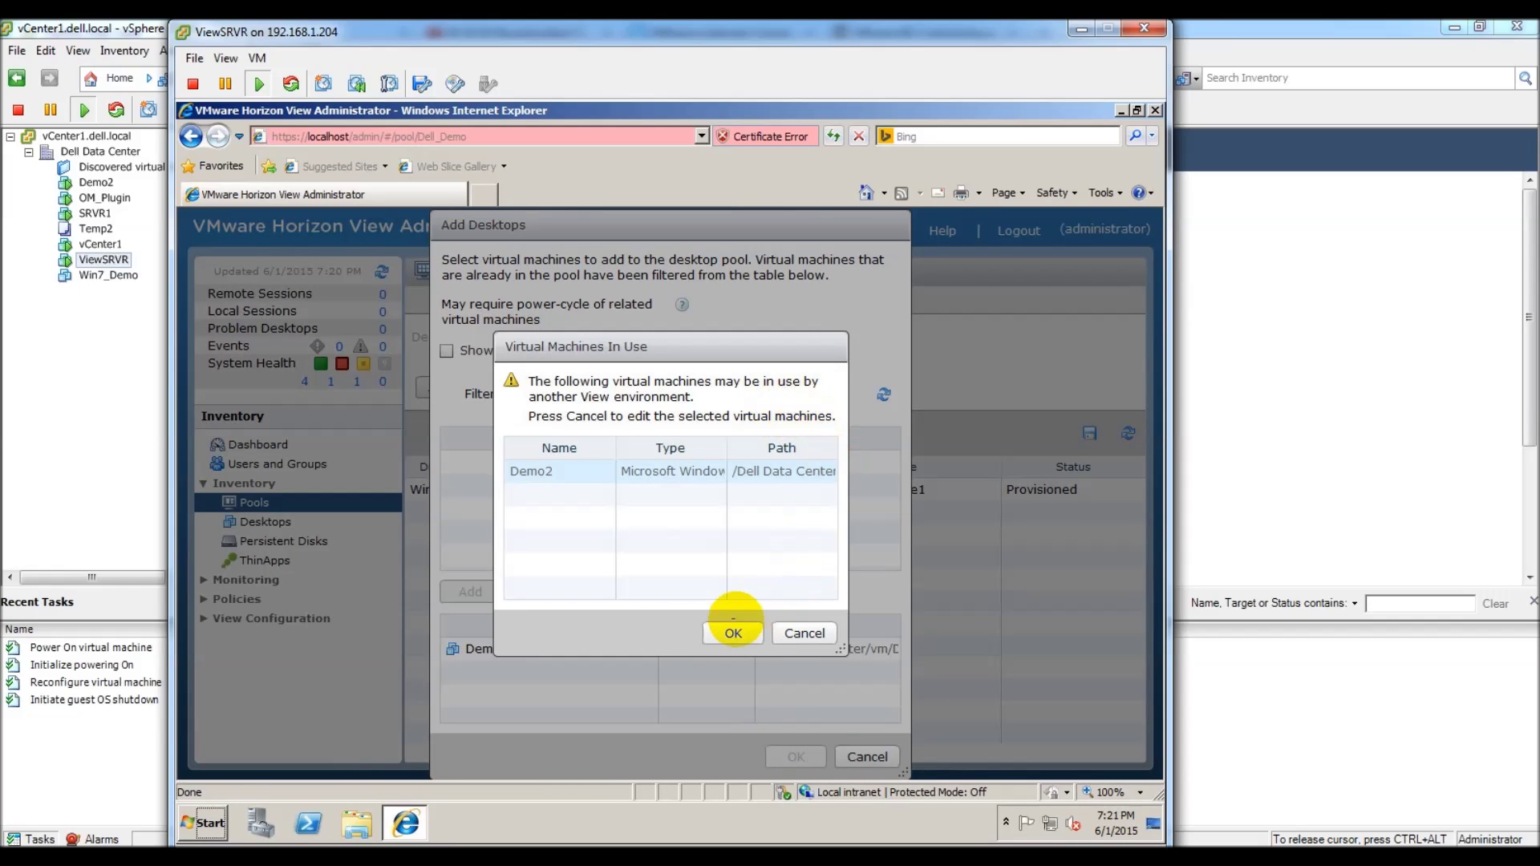
left_click(734, 633)
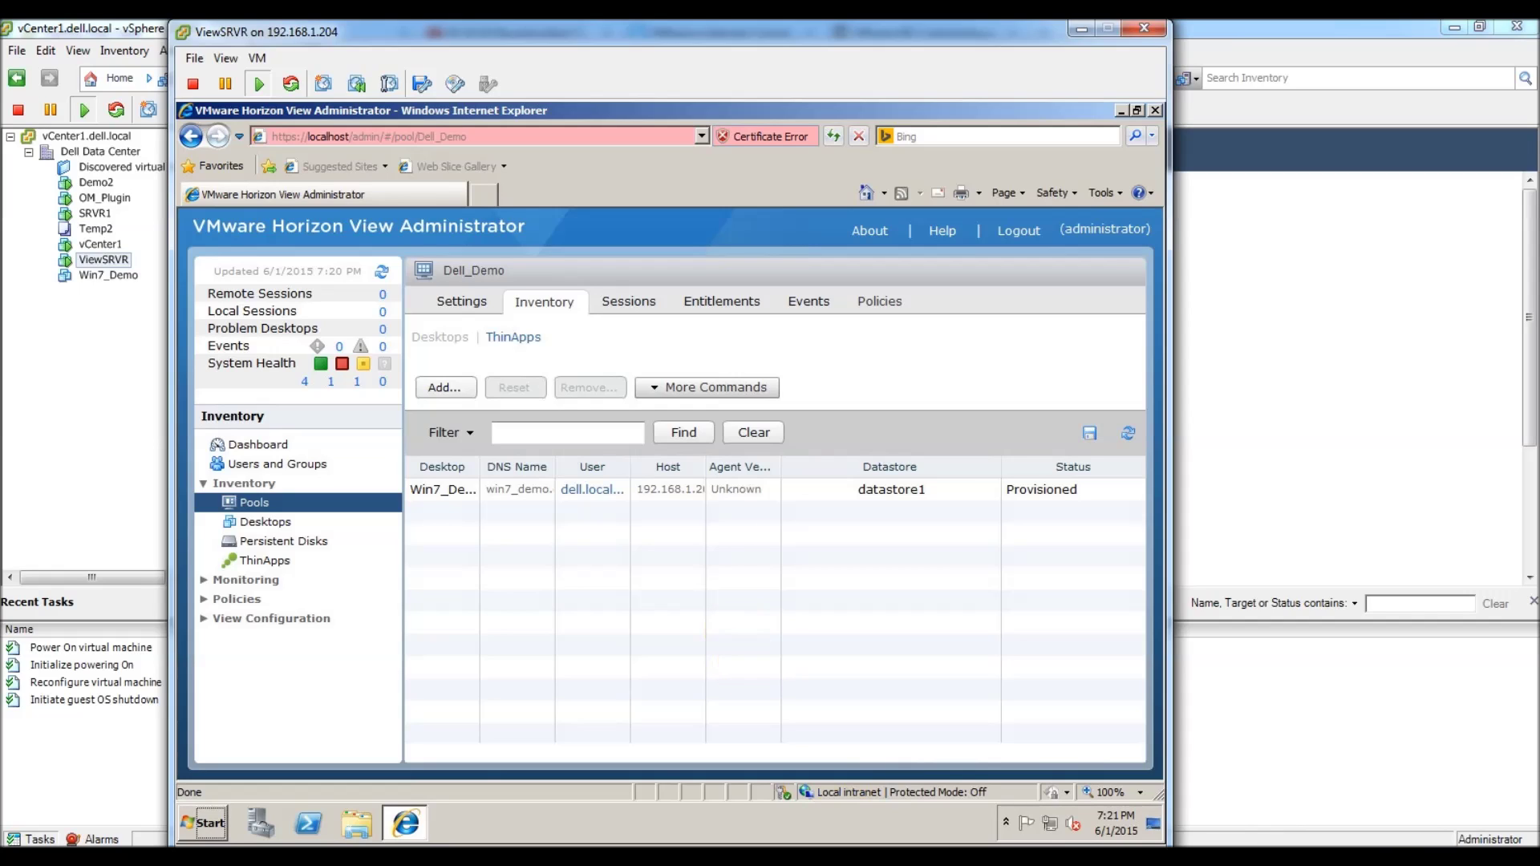
left_click(1128, 434)
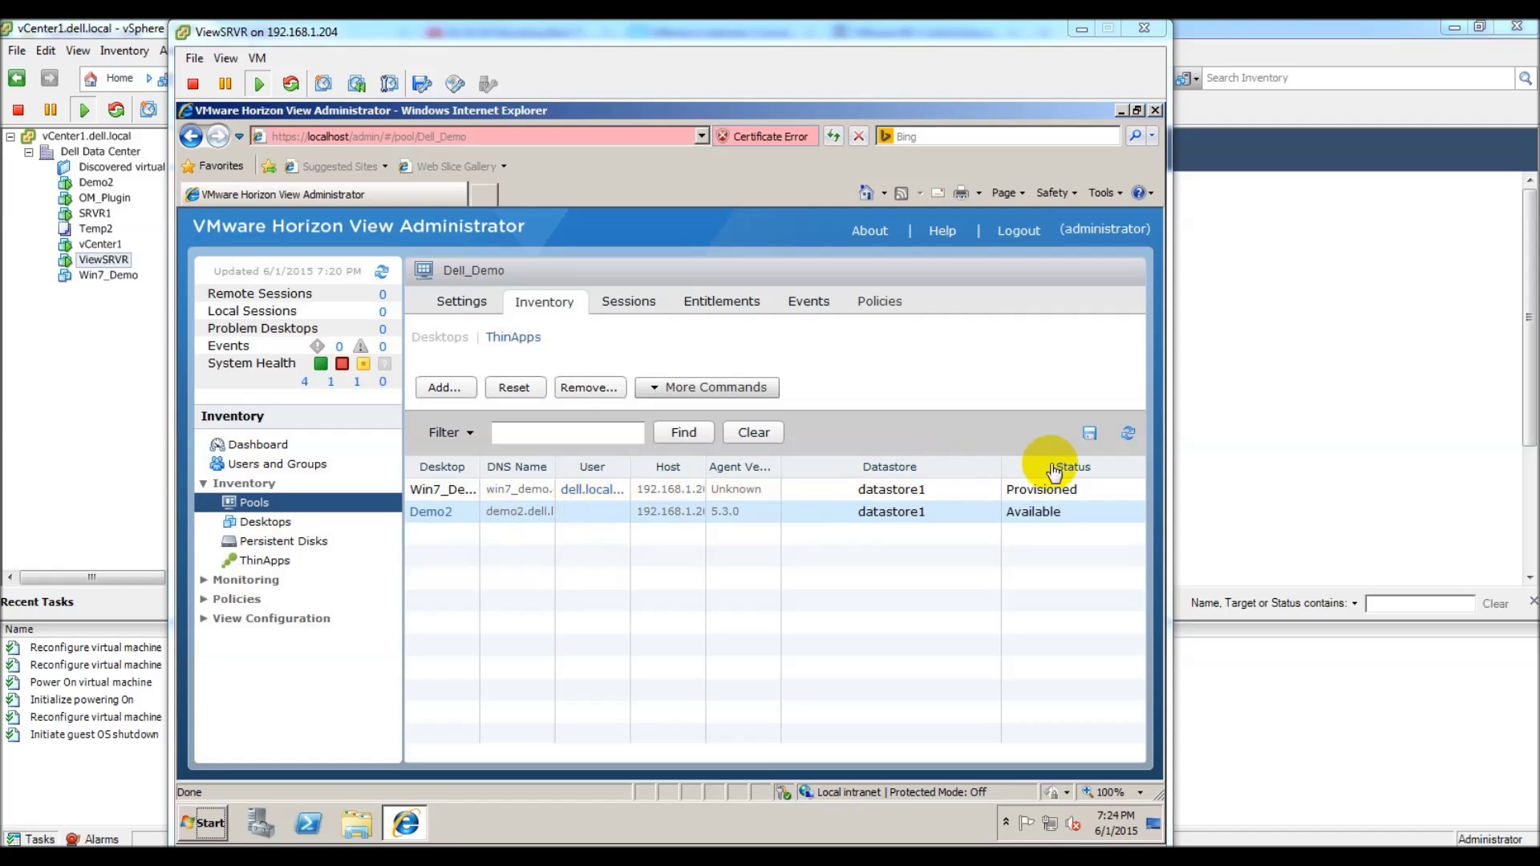
Step: Assign a domain user found through Find to the Demo2 desktop via Assign User
left_click(606, 522)
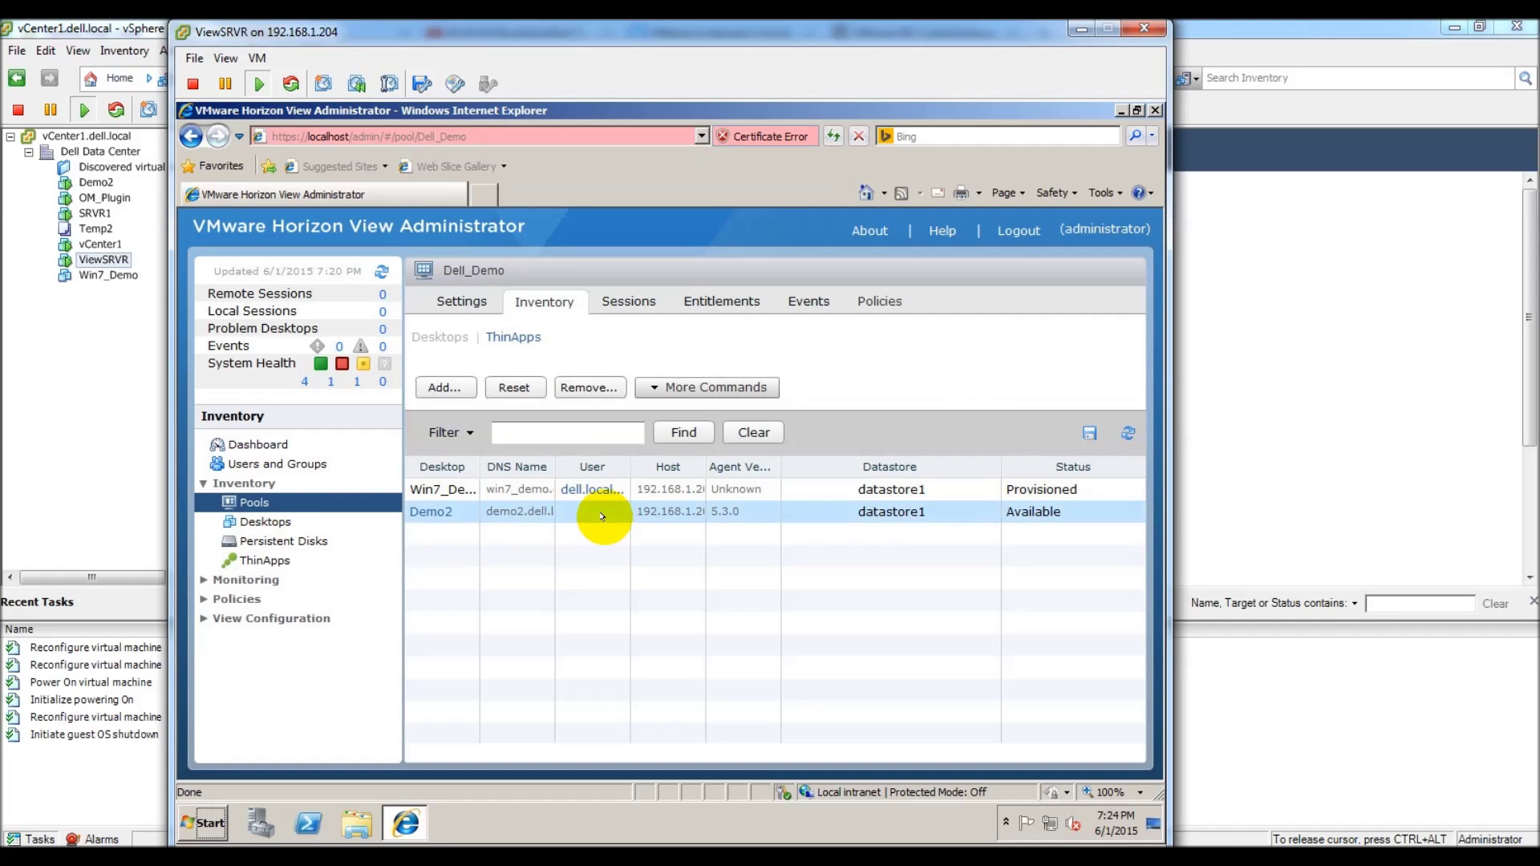
right_click(449, 512)
left_click(584, 308)
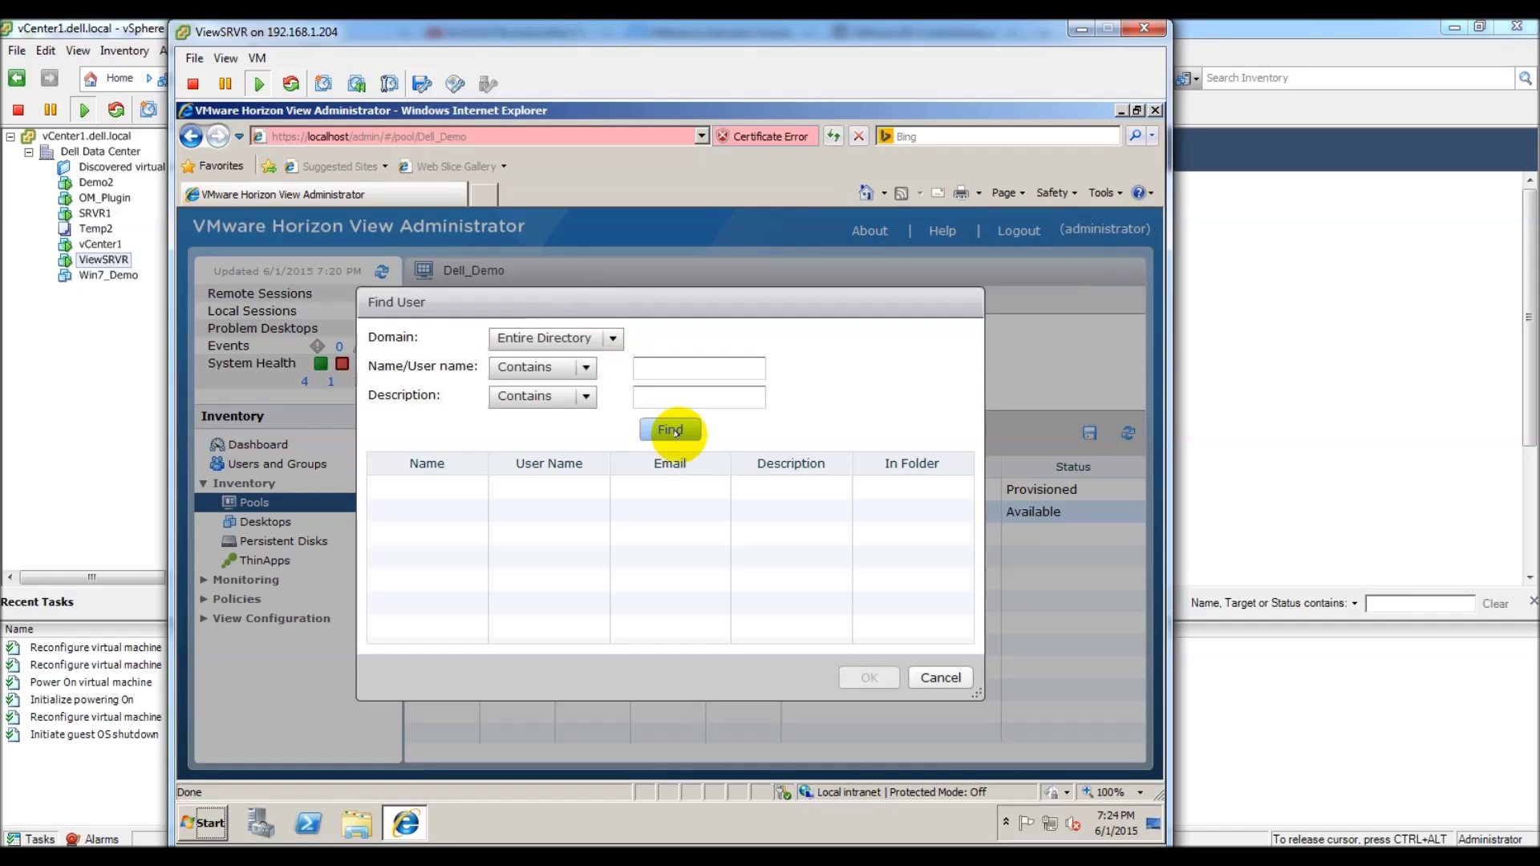
left_click(670, 429)
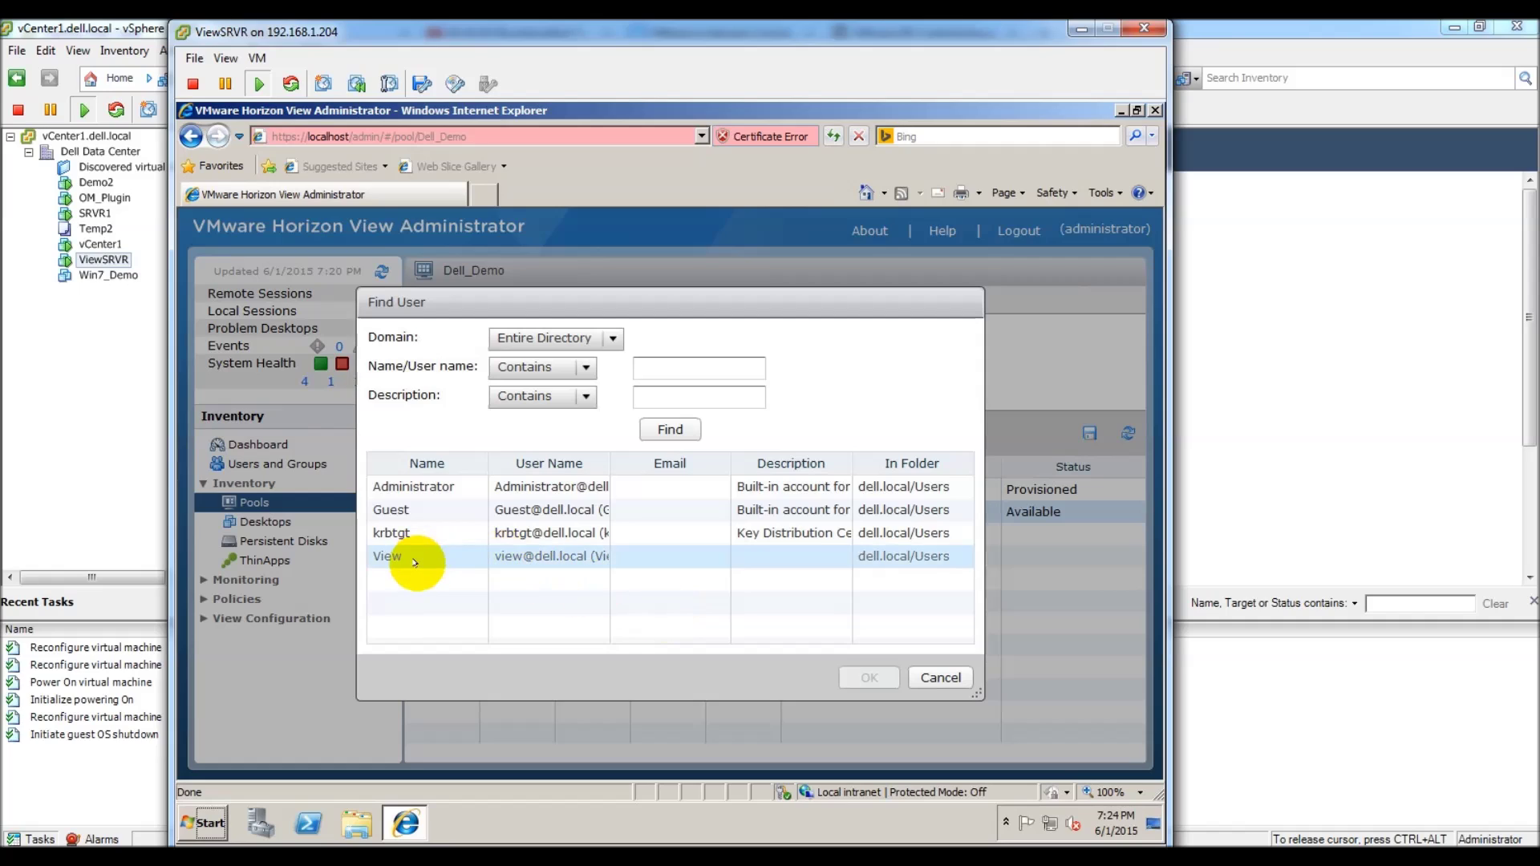
right_click(380, 559)
left_click(440, 572)
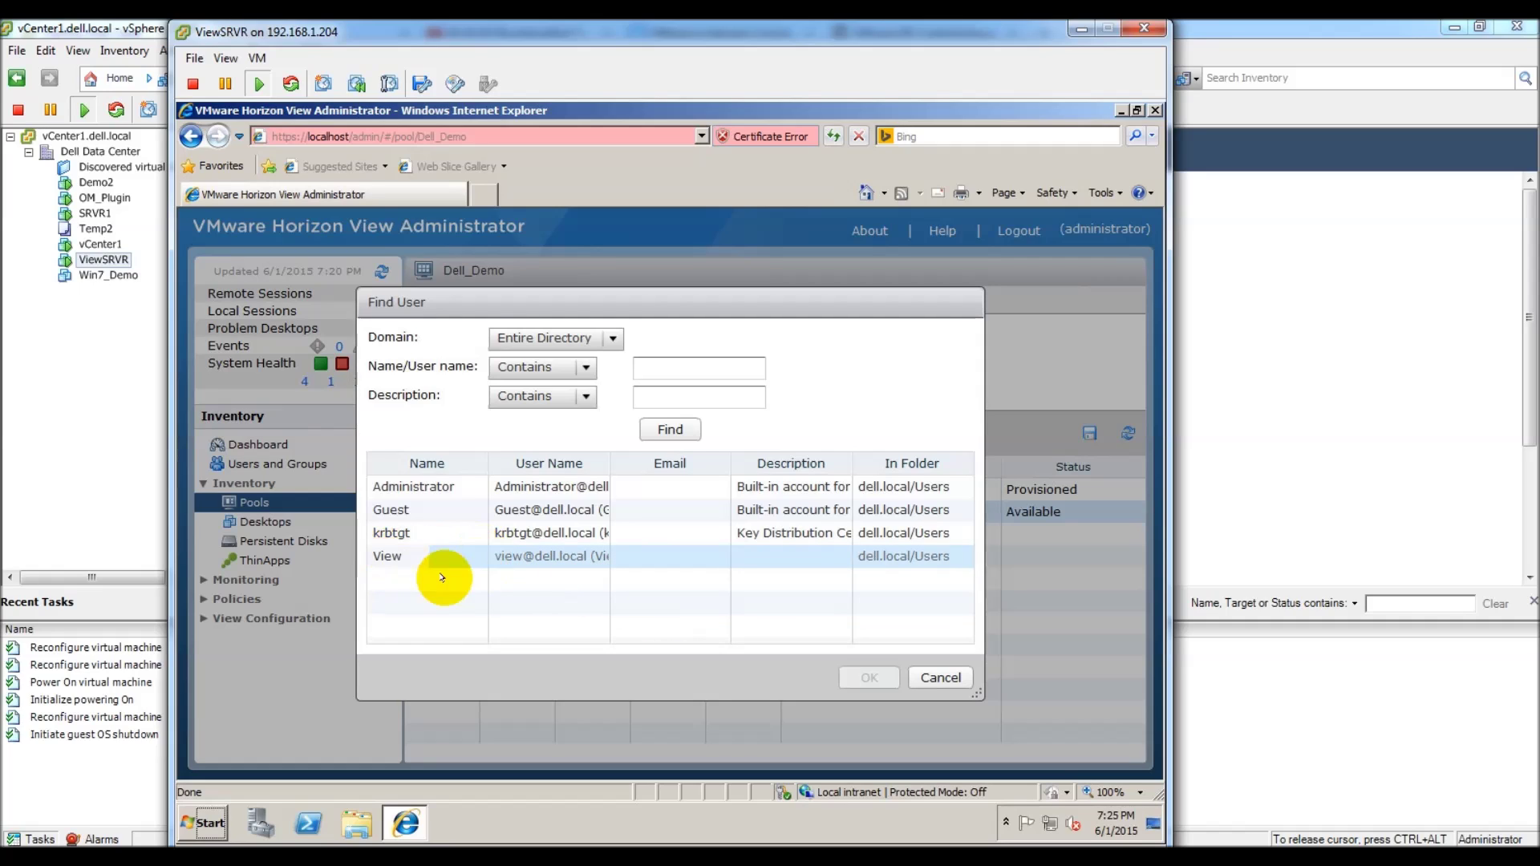
left_click(426, 552)
left_click(875, 679)
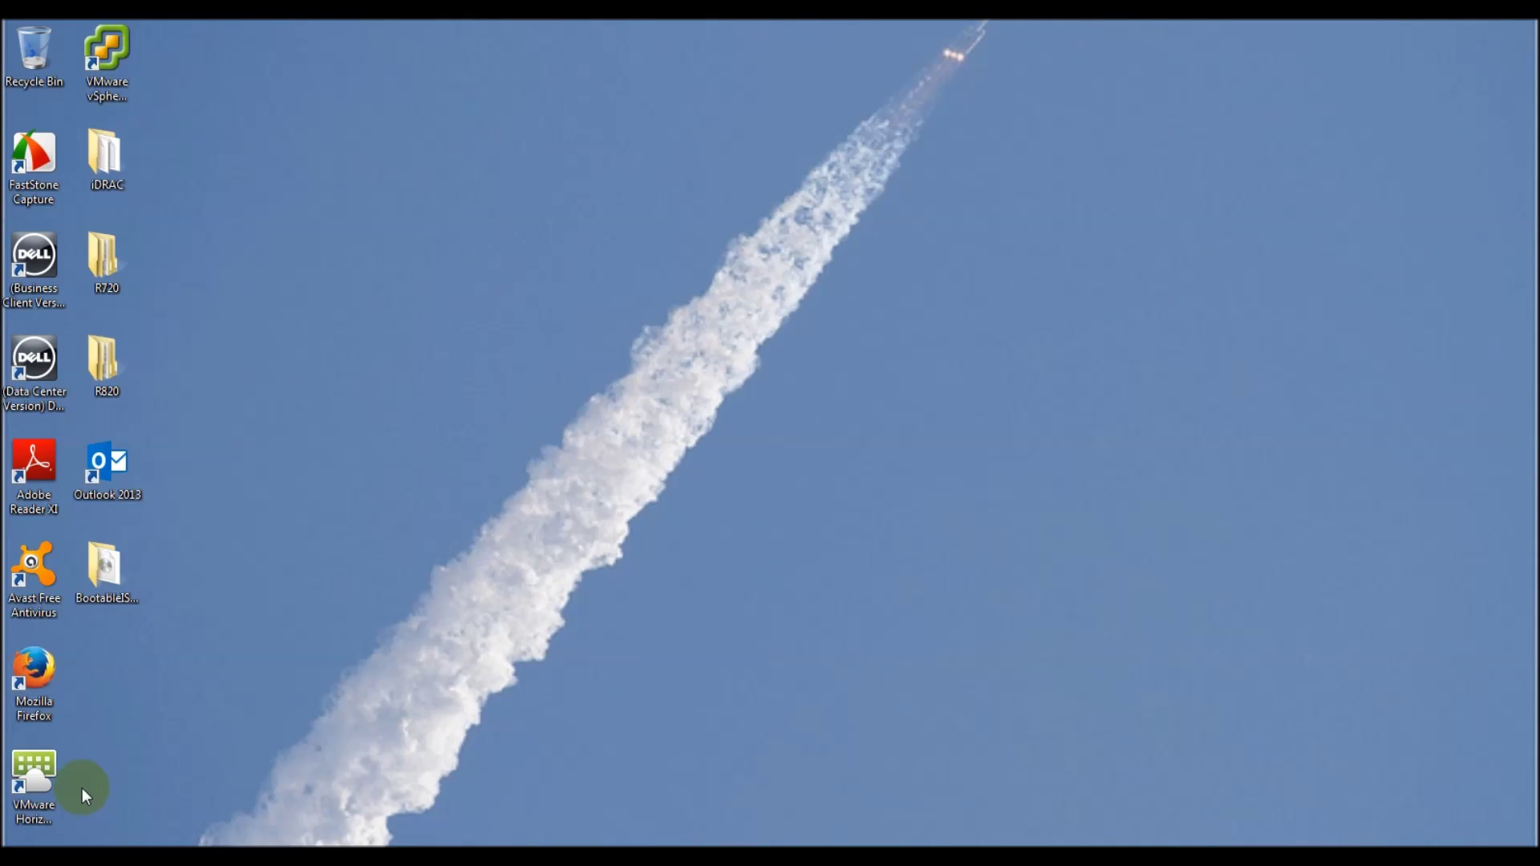
left_click(37, 770)
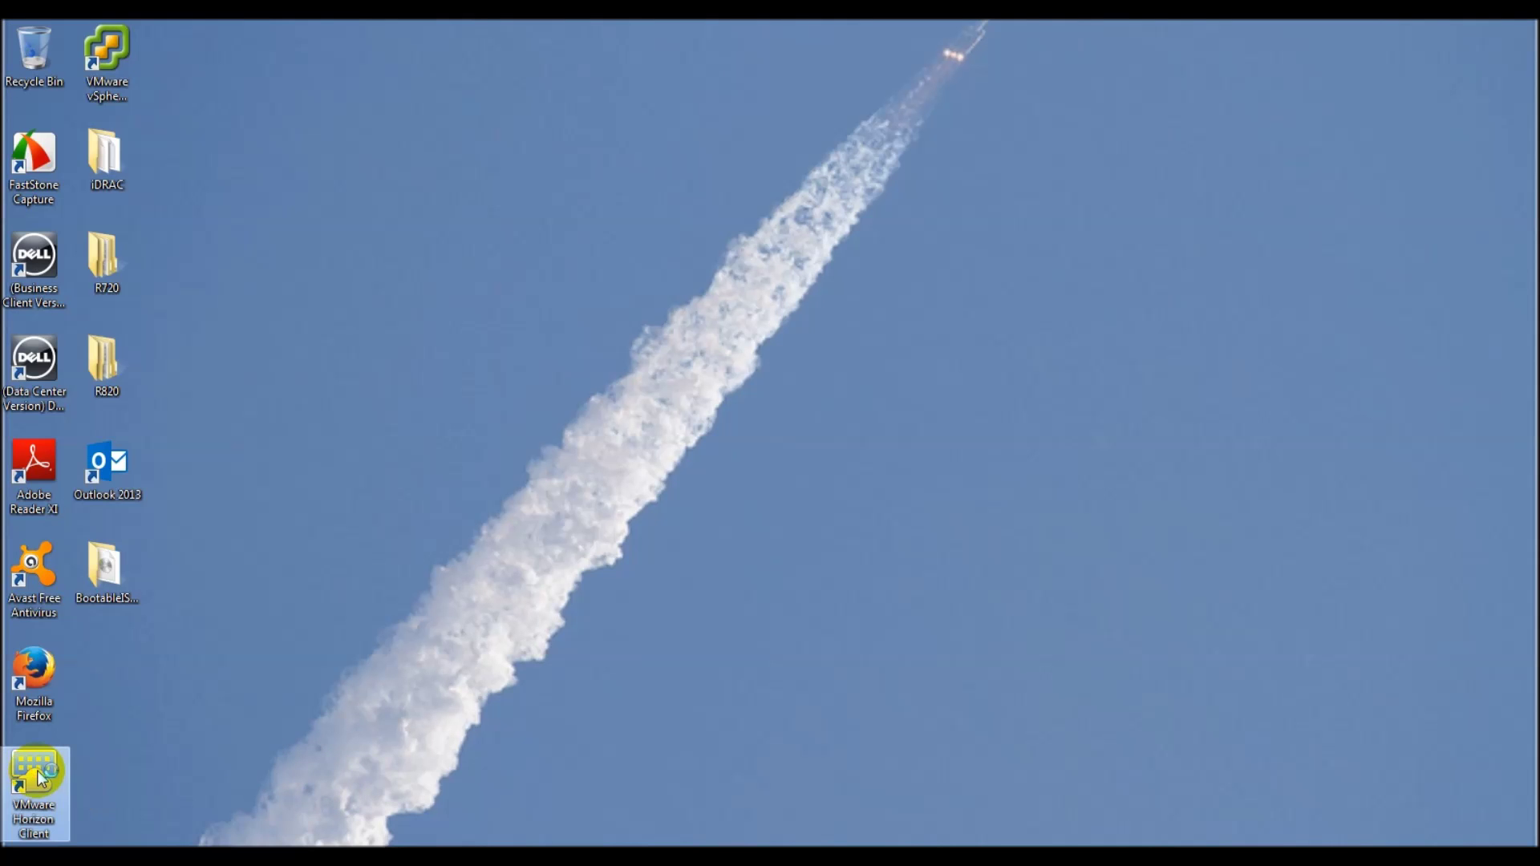
Step: Launch Horizon Client and connect to 192.168.1.237, accepting the untrusted certificate warning
double_click(39, 768)
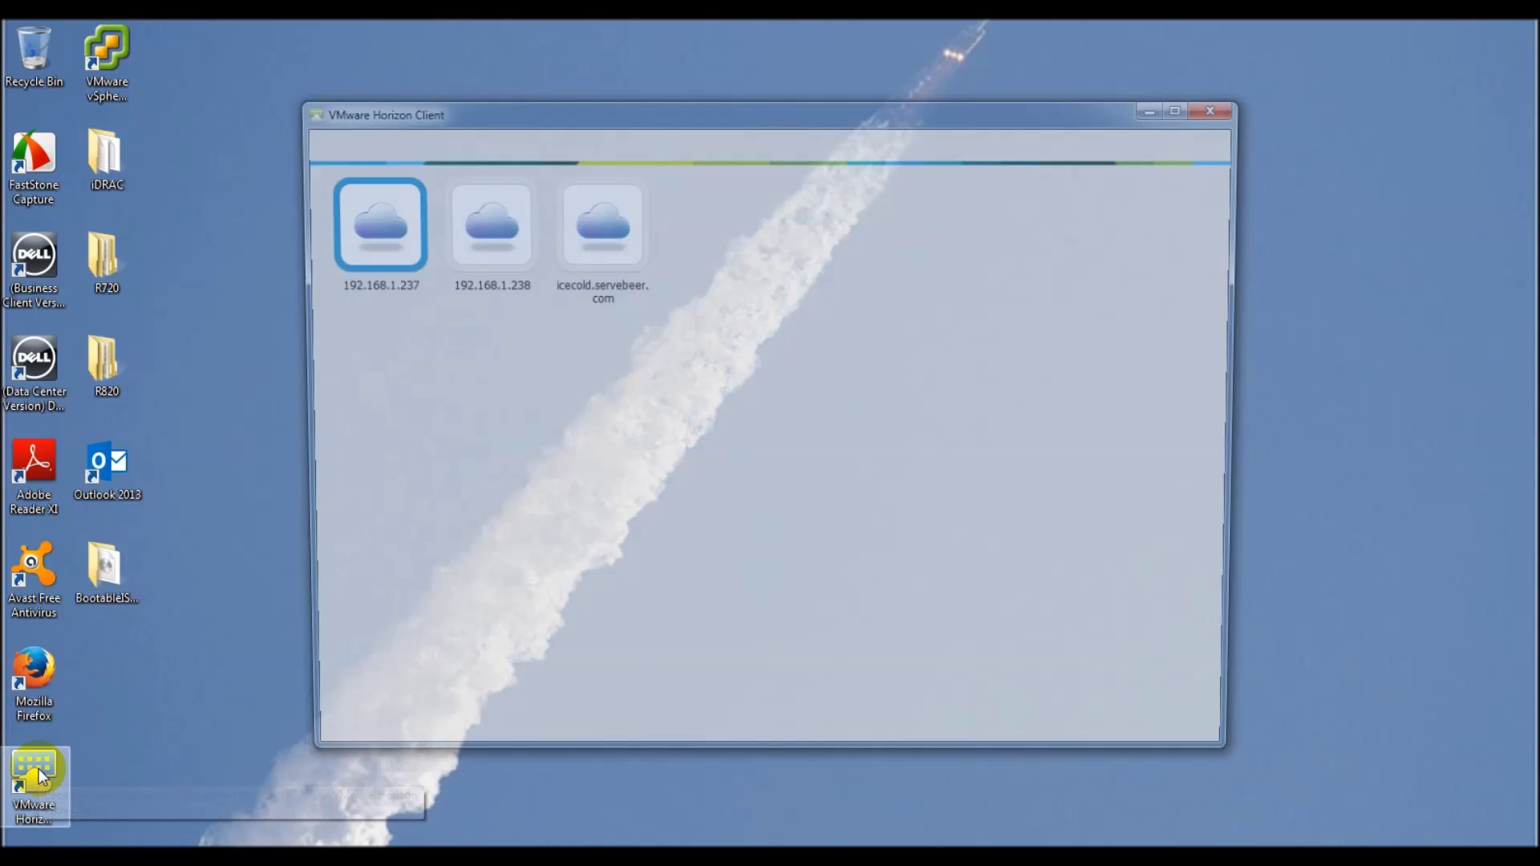
double_click(387, 229)
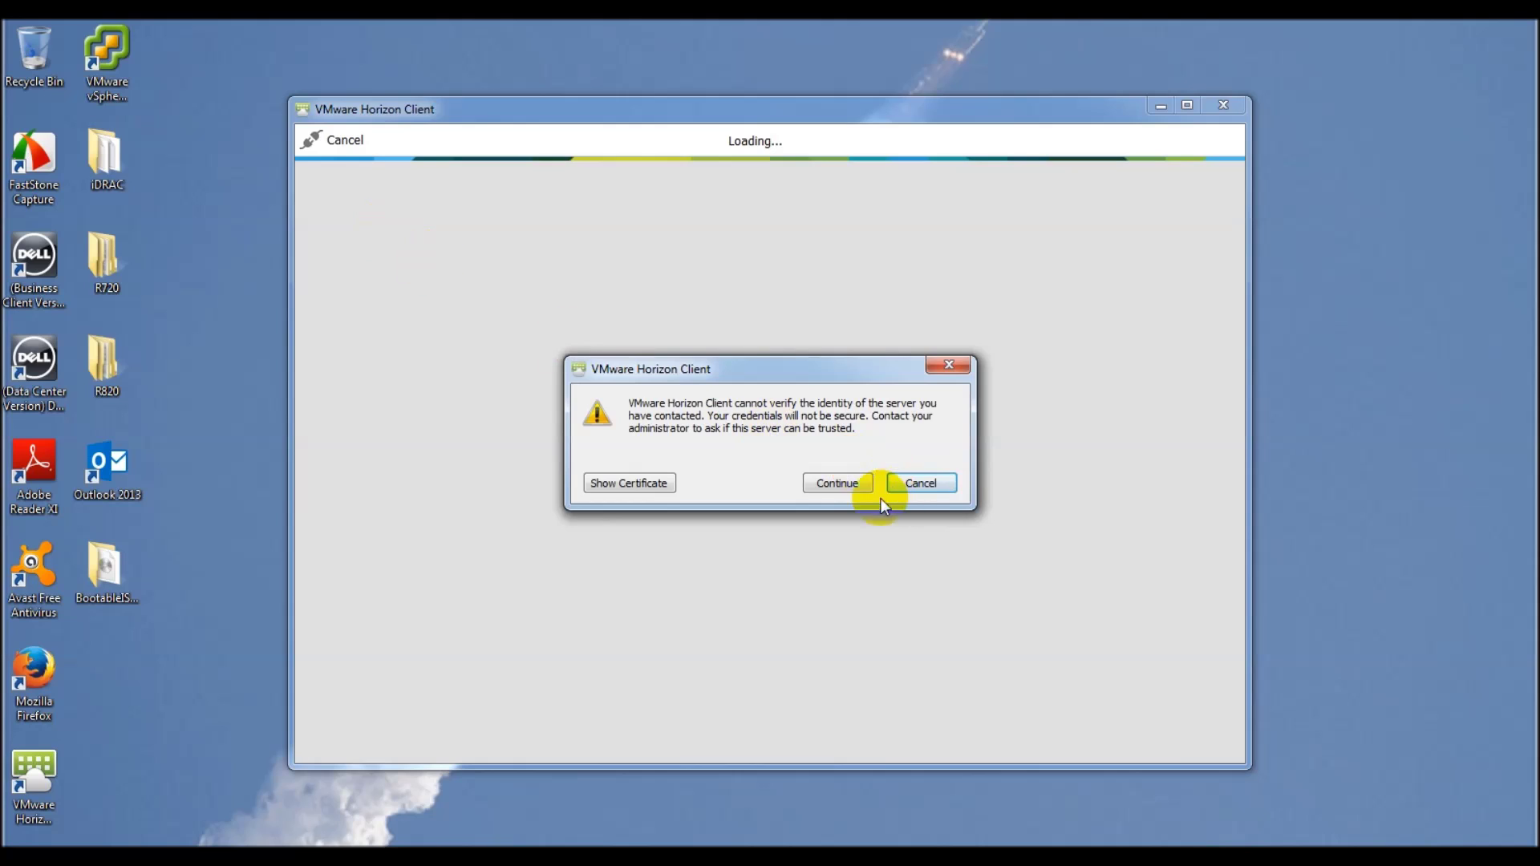
left_click(841, 484)
Step: Log in with the user name and password, open Dell Demo, and restart it now
left_click_drag(788, 445, 608, 430)
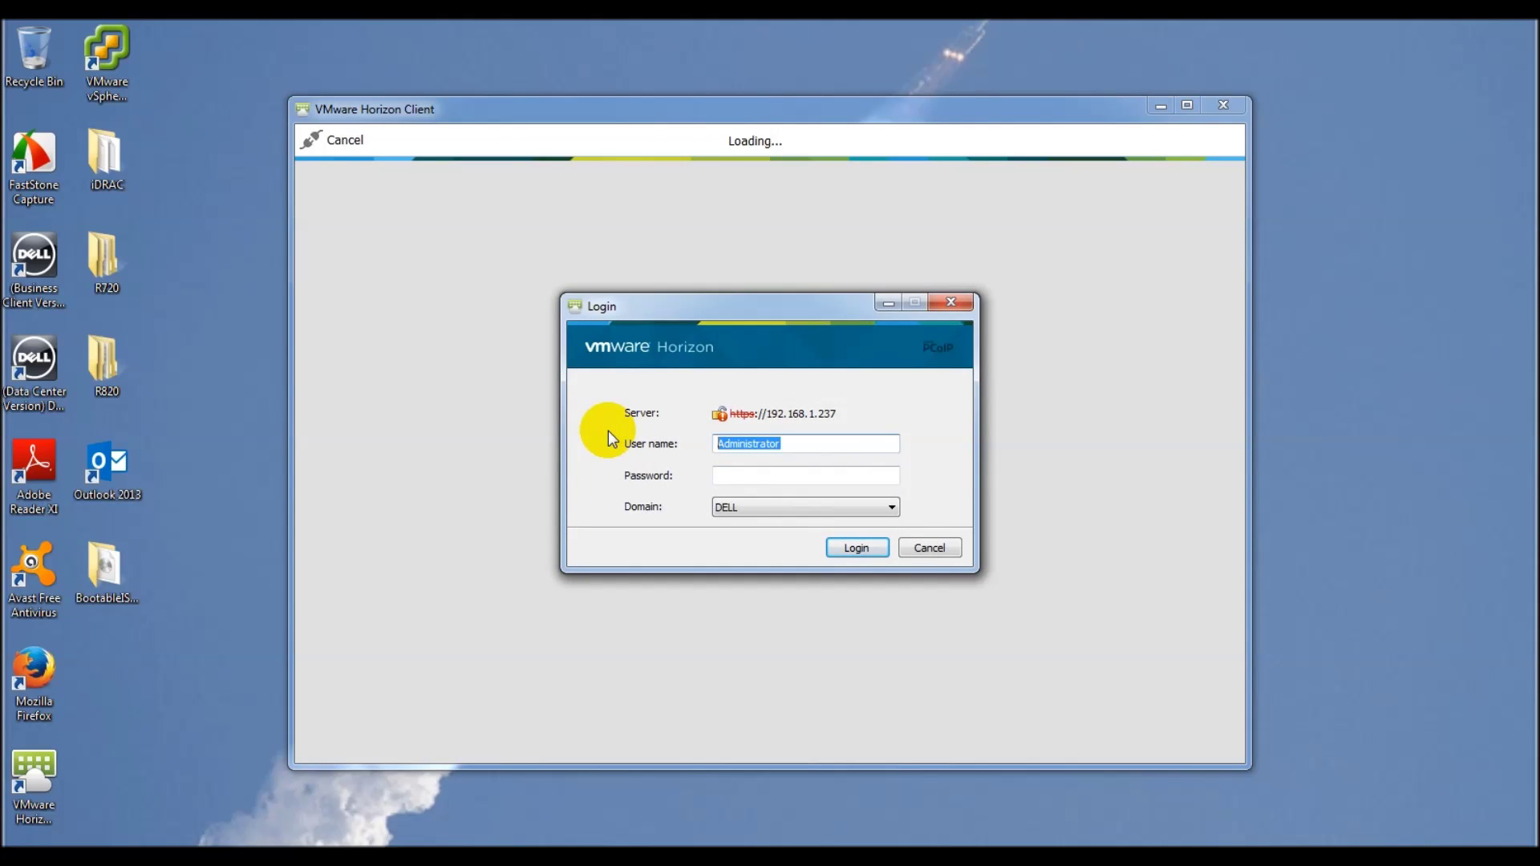
type("View")
key("Tab")
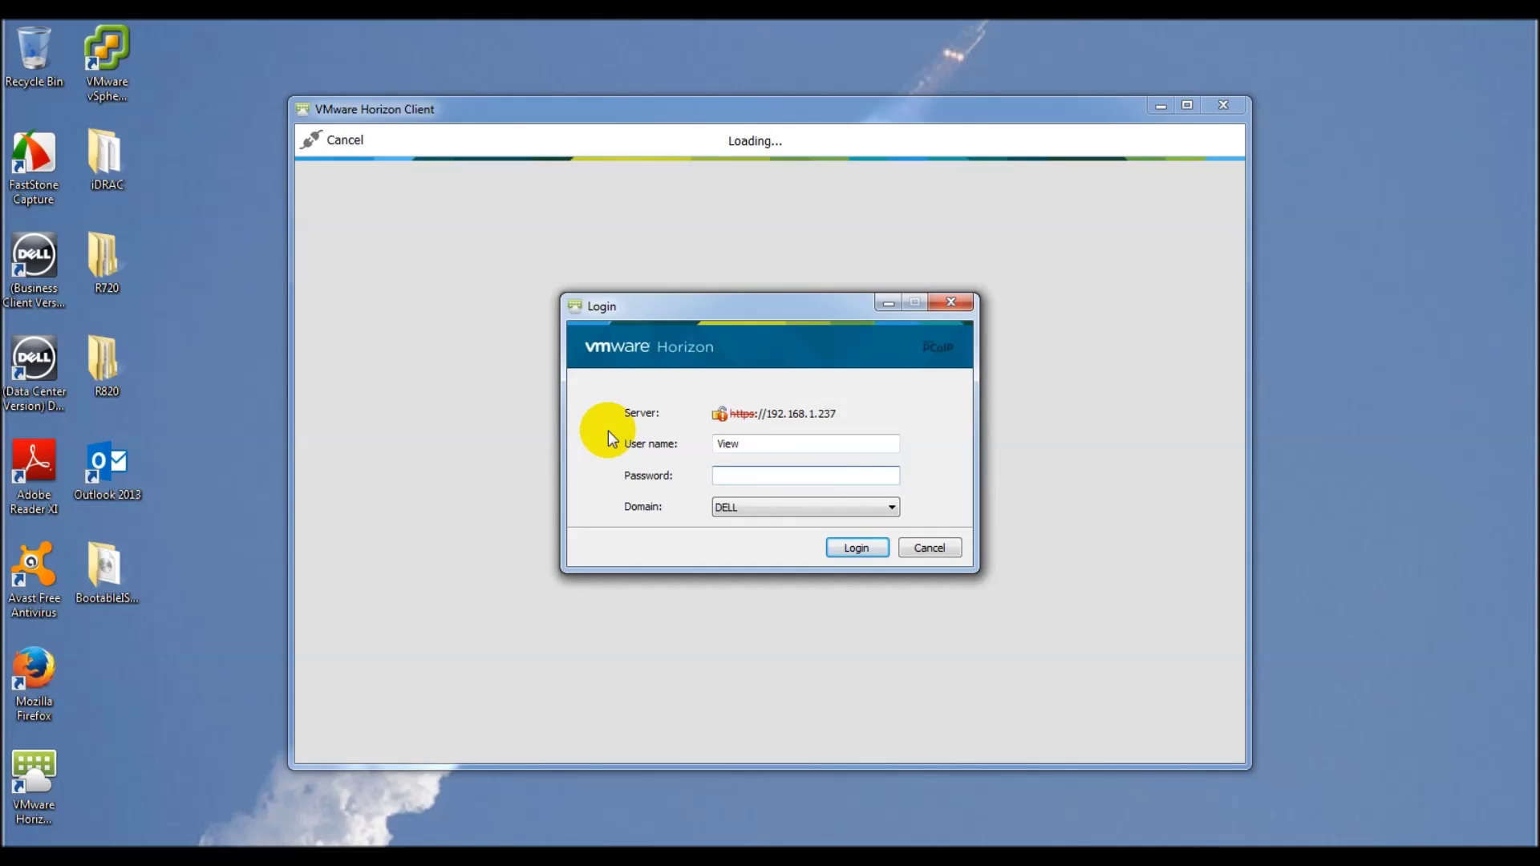
type("*********")
key("Return")
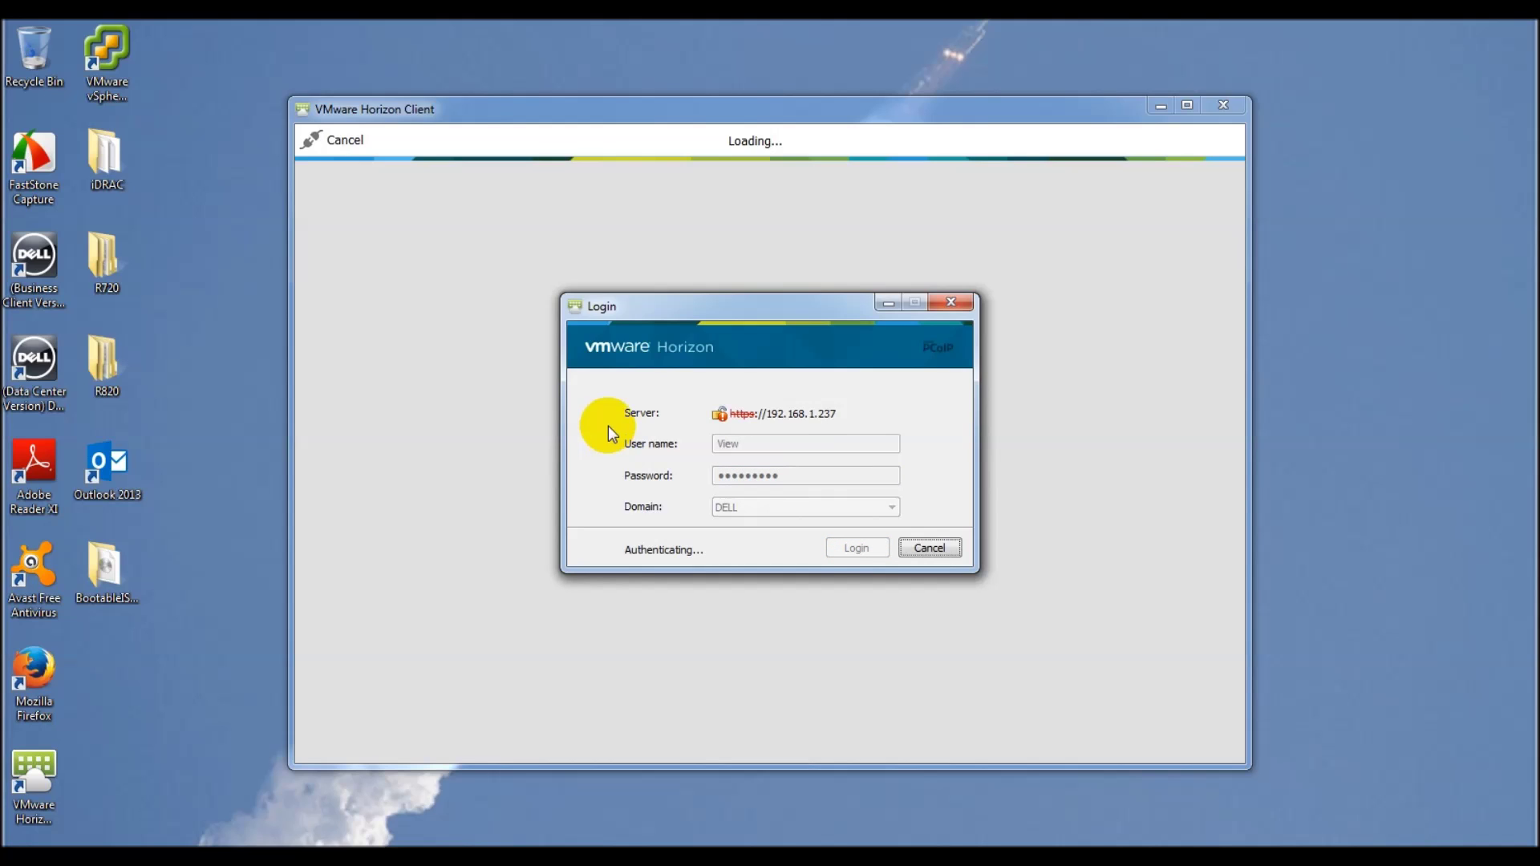
double_click(369, 222)
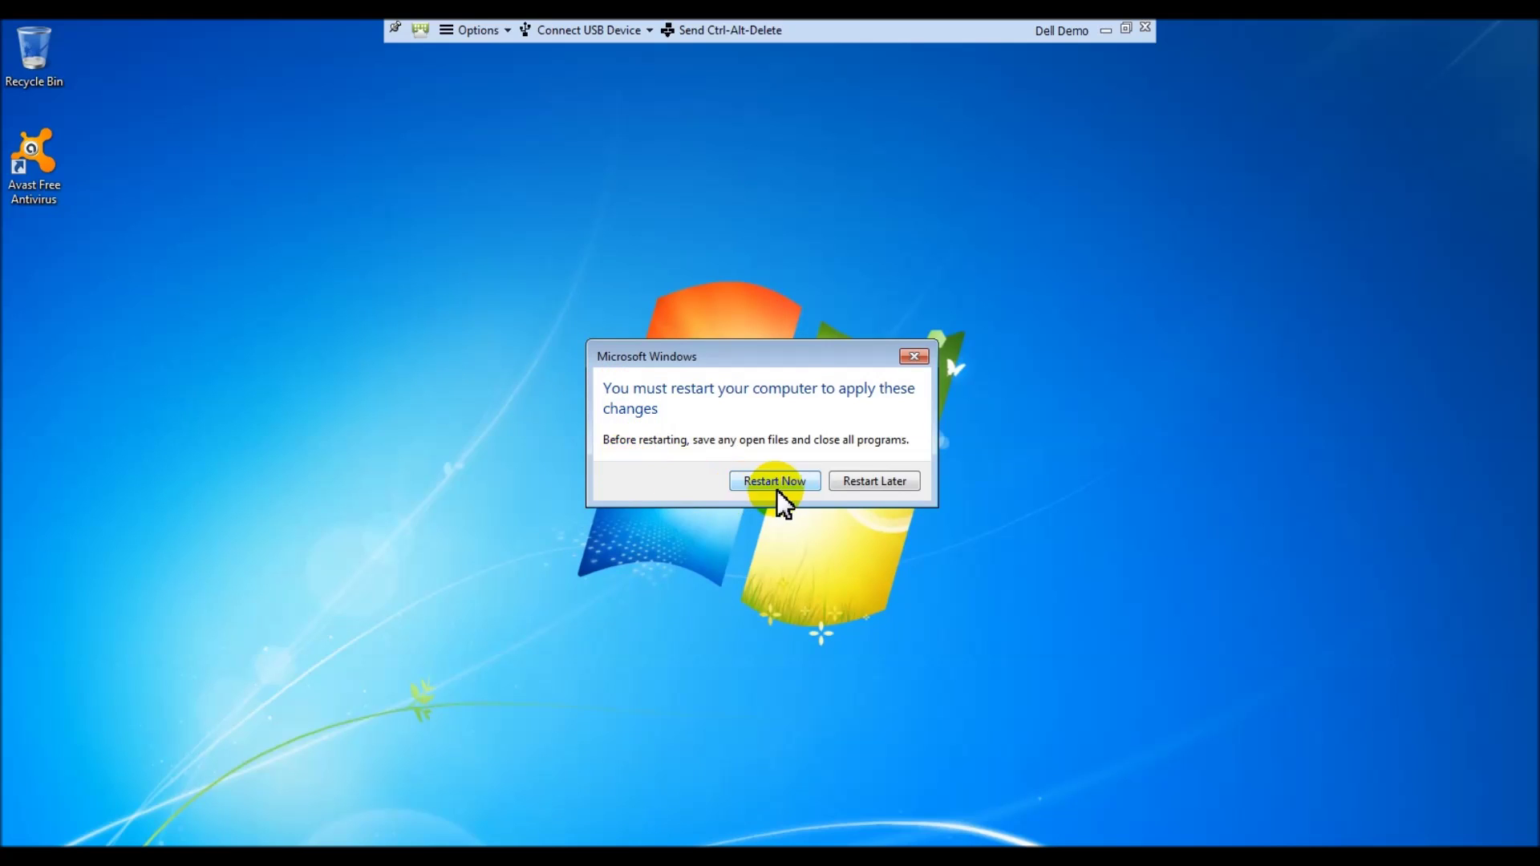
left_click(775, 484)
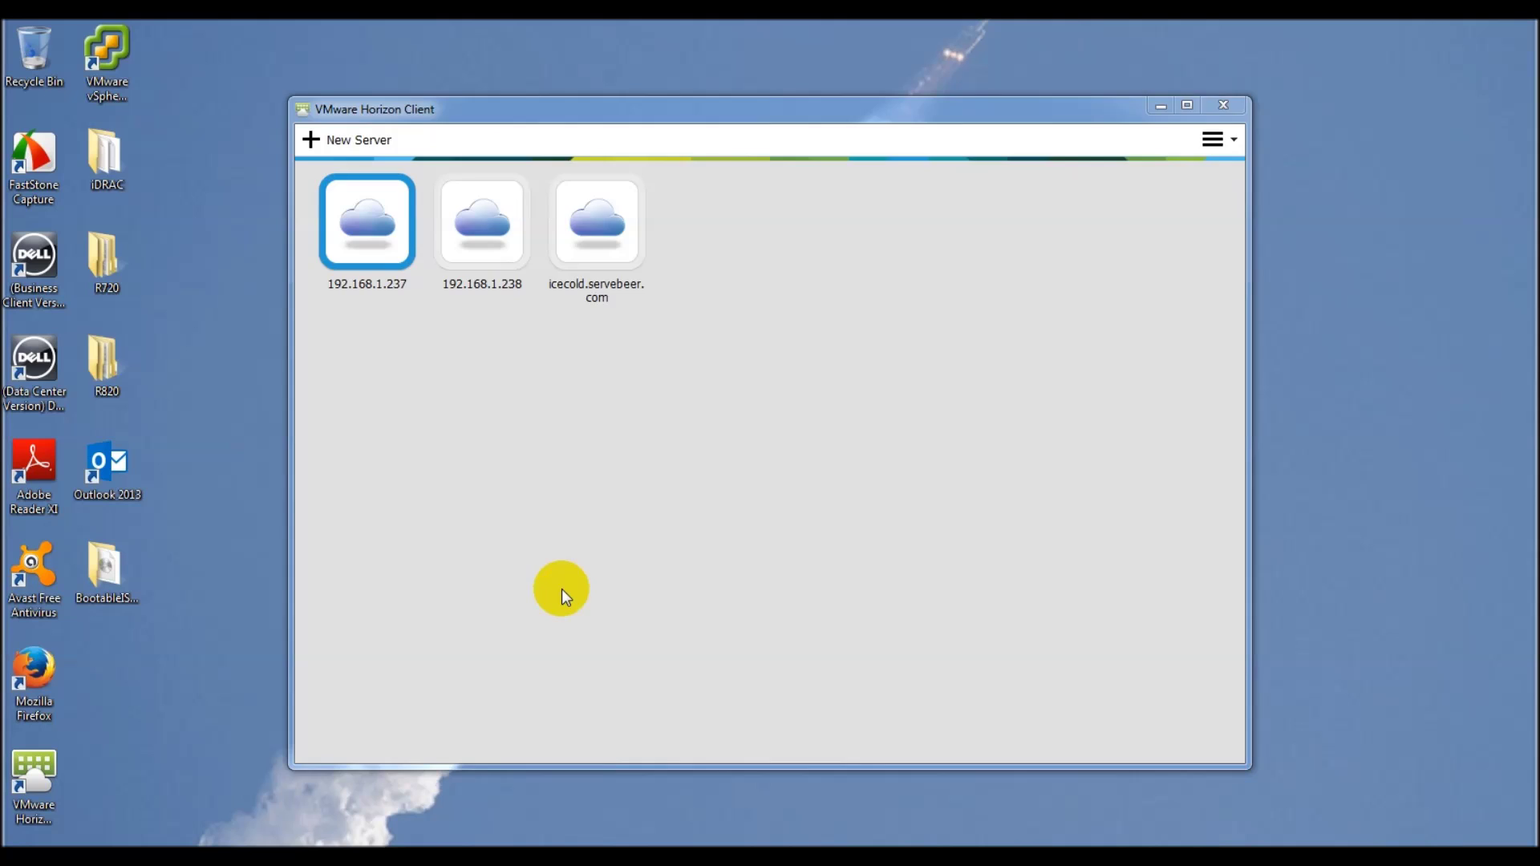
Step: Reconnect to 192.168.1.237 with the password, reopen Dell Demo, and open its desktop context menu
double_click(377, 226)
left_click(836, 482)
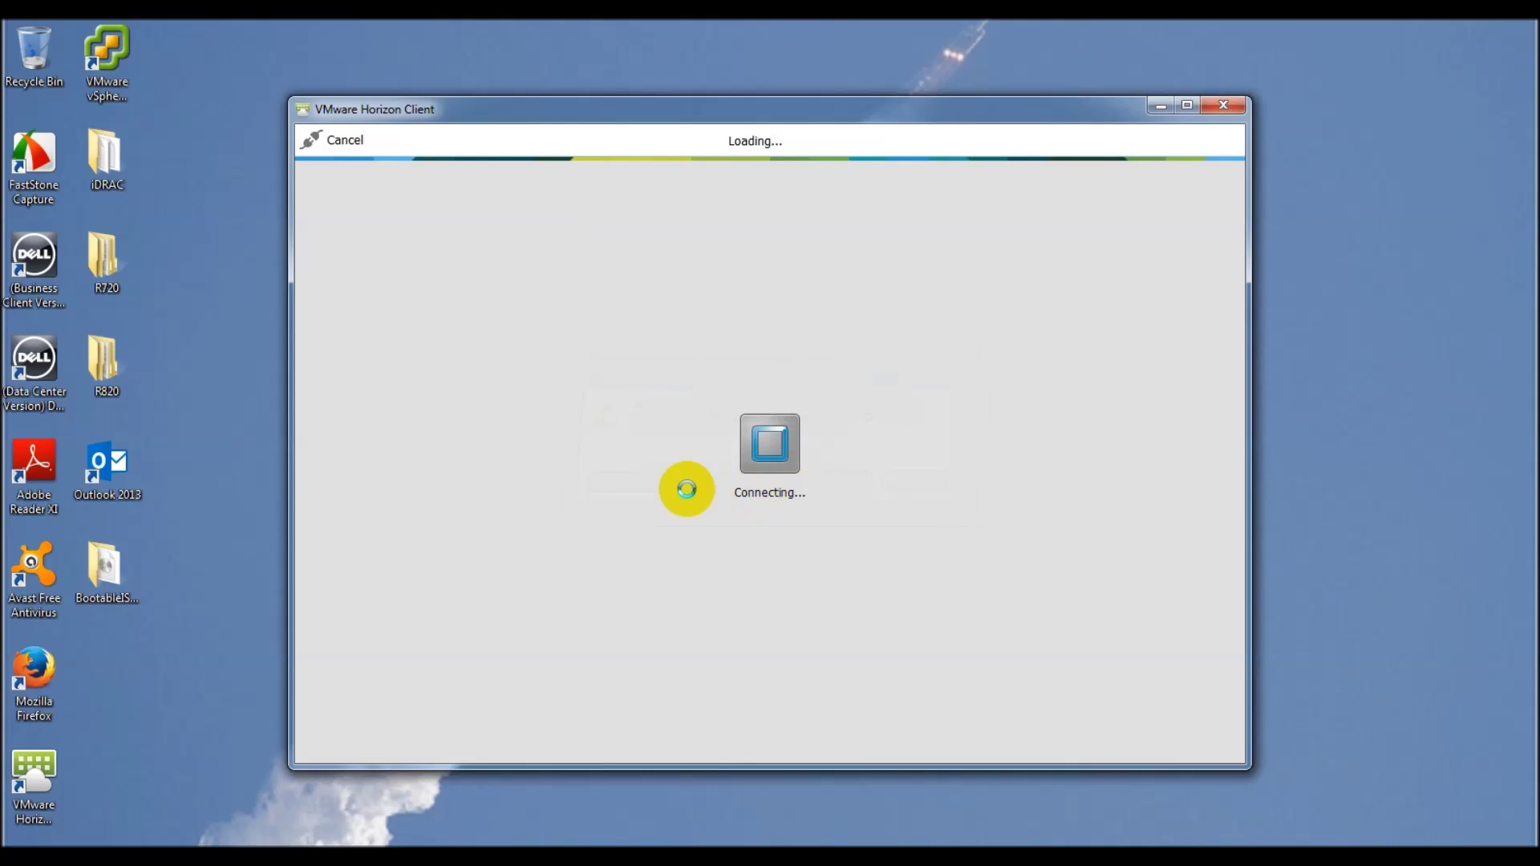
type("*********")
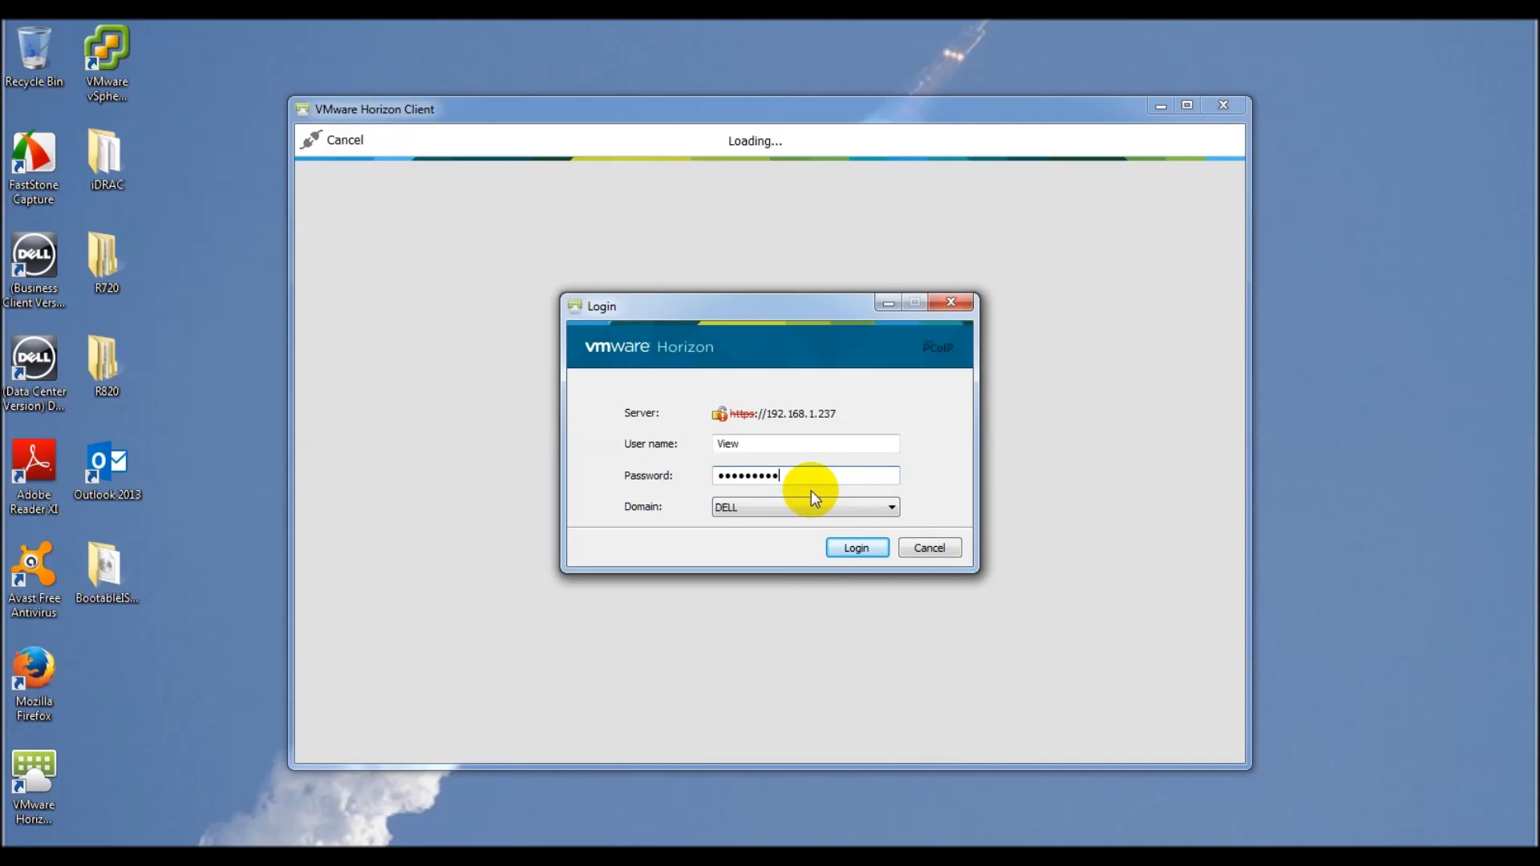
key("Return")
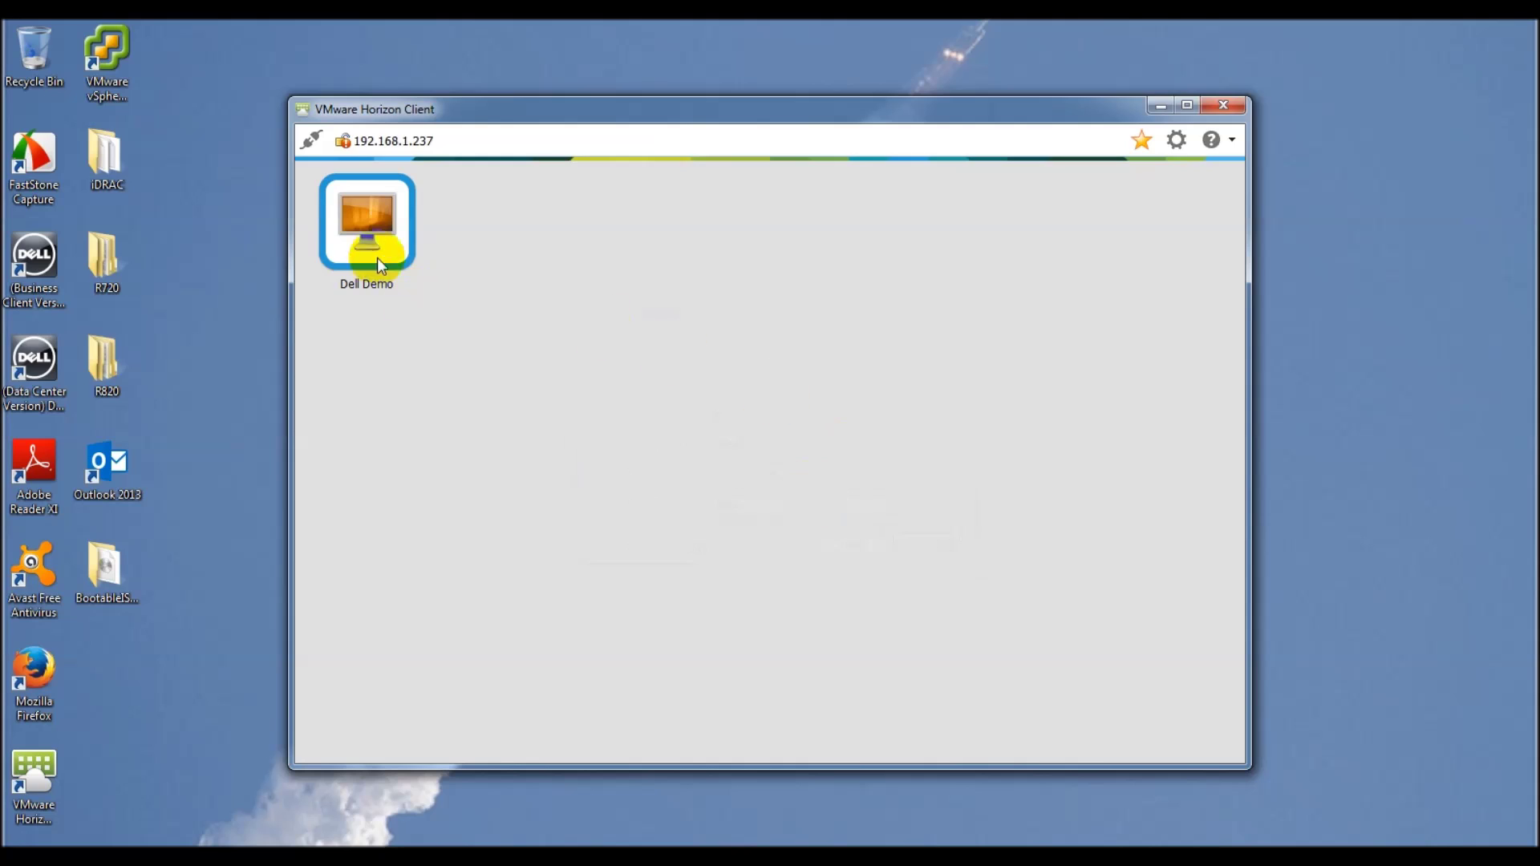
double_click(369, 214)
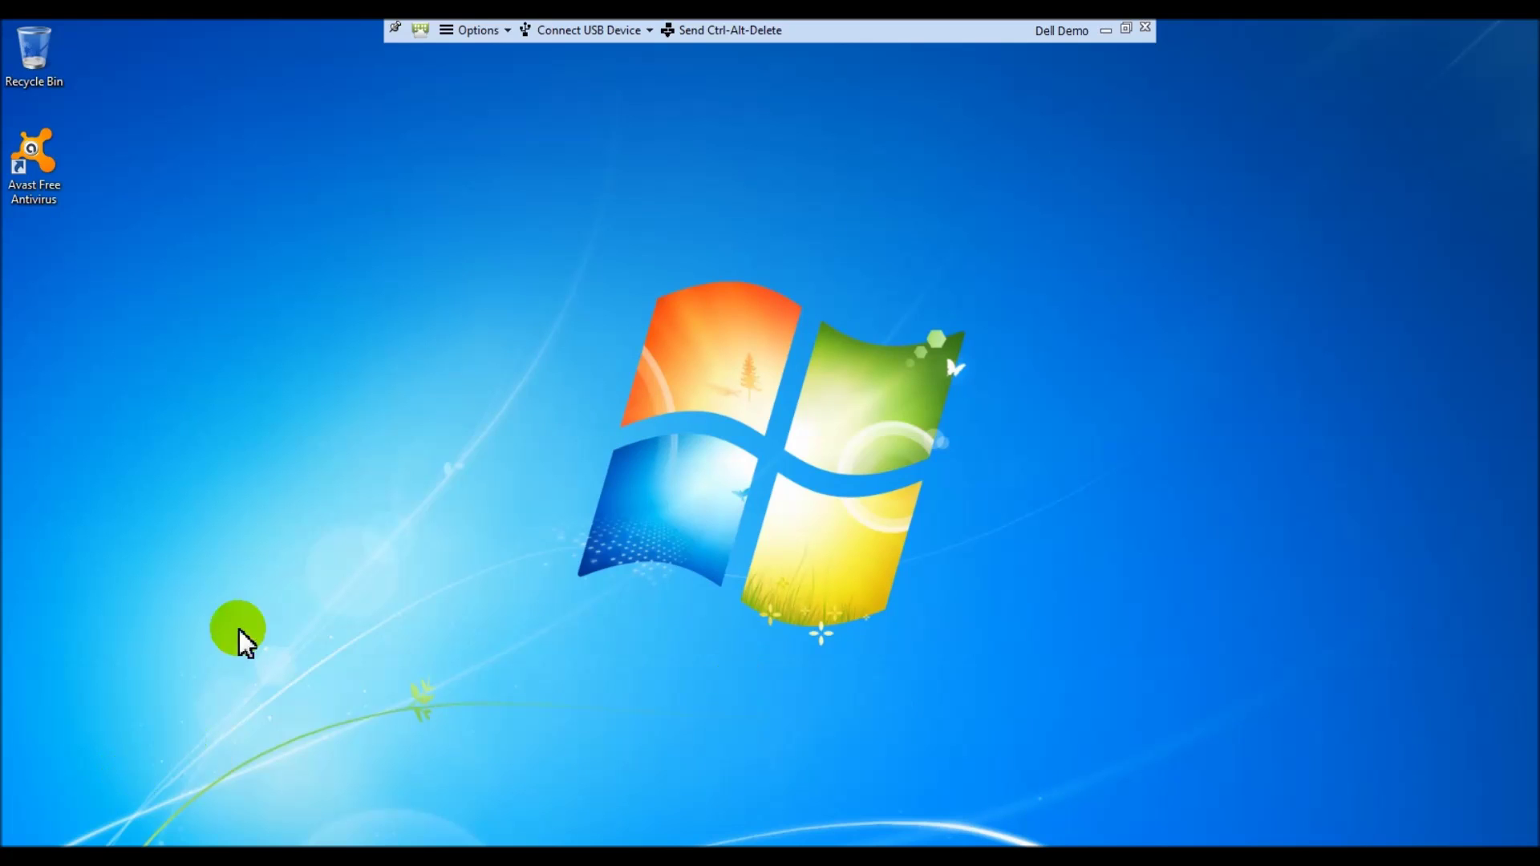
right_click(1083, 774)
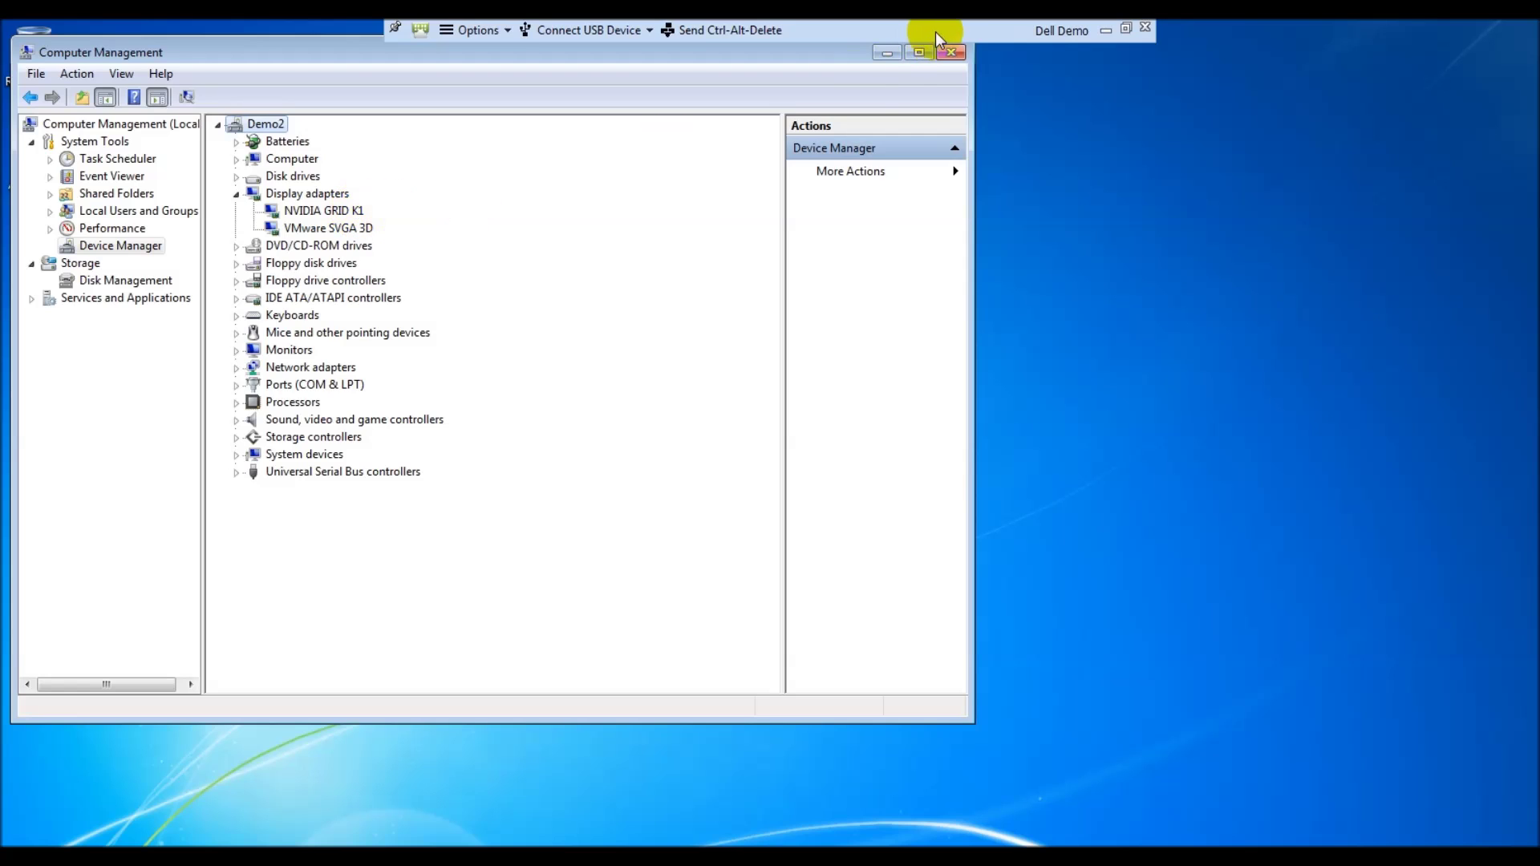
Step: Close Computer Management after confirming the NVIDIA GRID K1 display adapter is listed
left_click(951, 53)
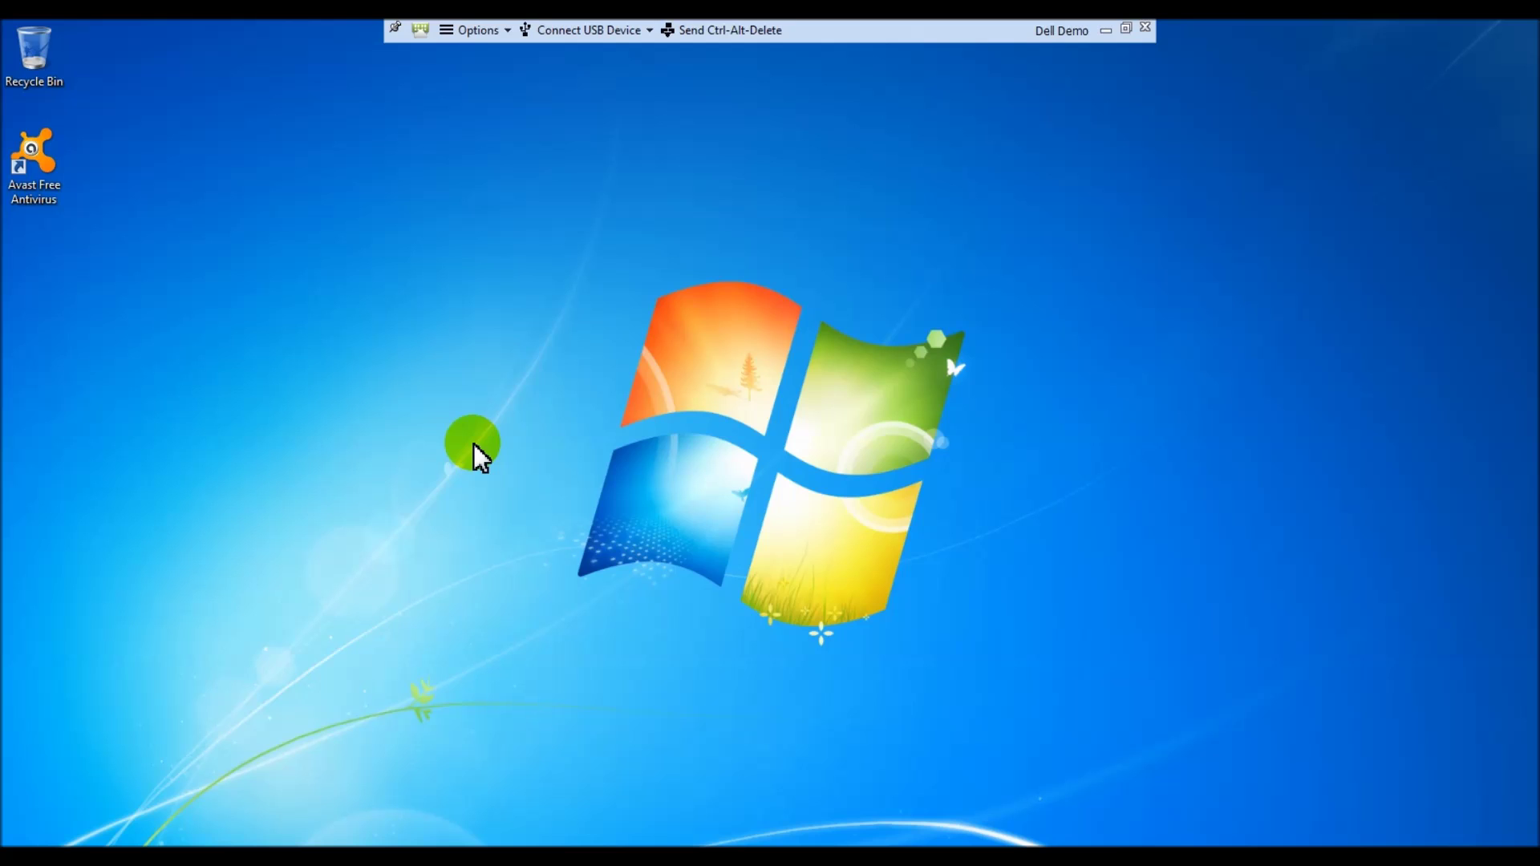